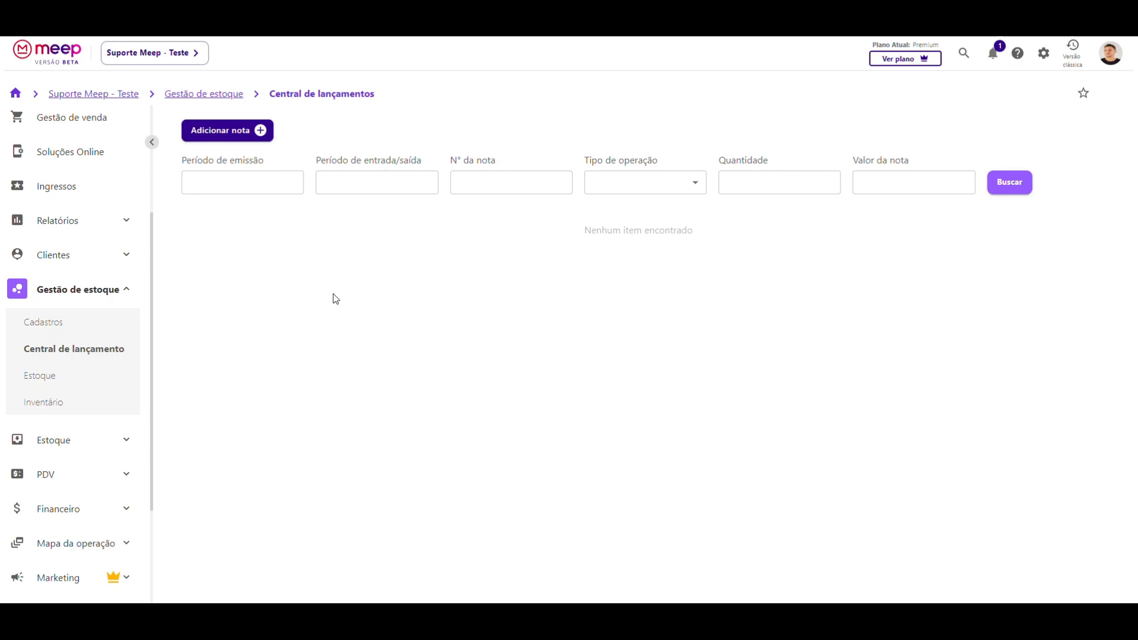
# - Start a new invoice with Nota de compra as the operation type
pyautogui.click(231, 132)
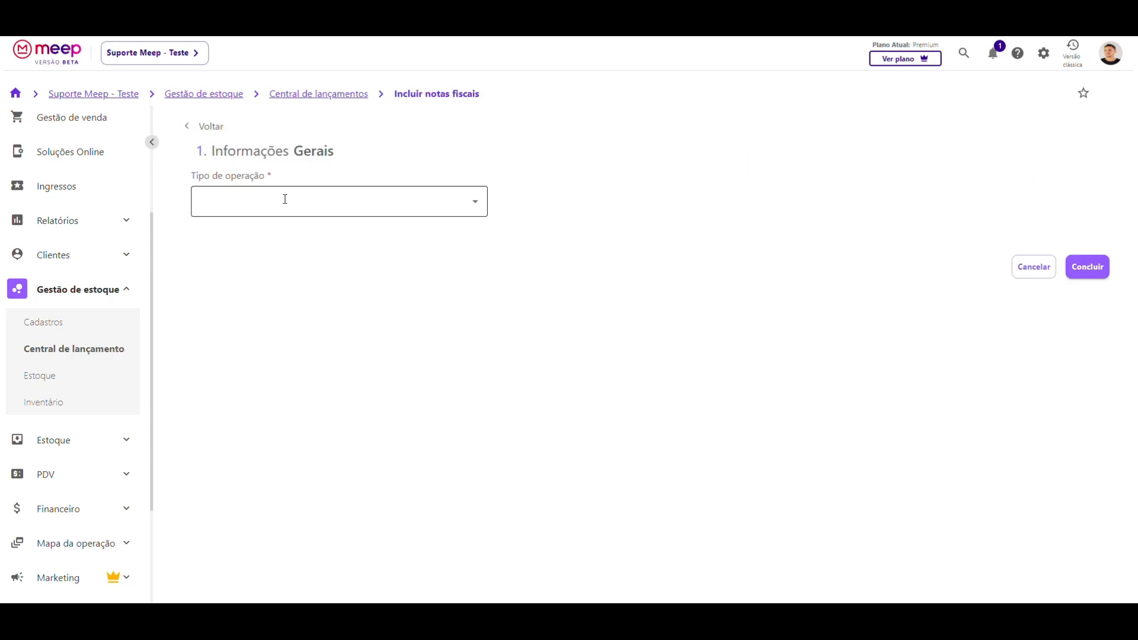
pyautogui.click(249, 198)
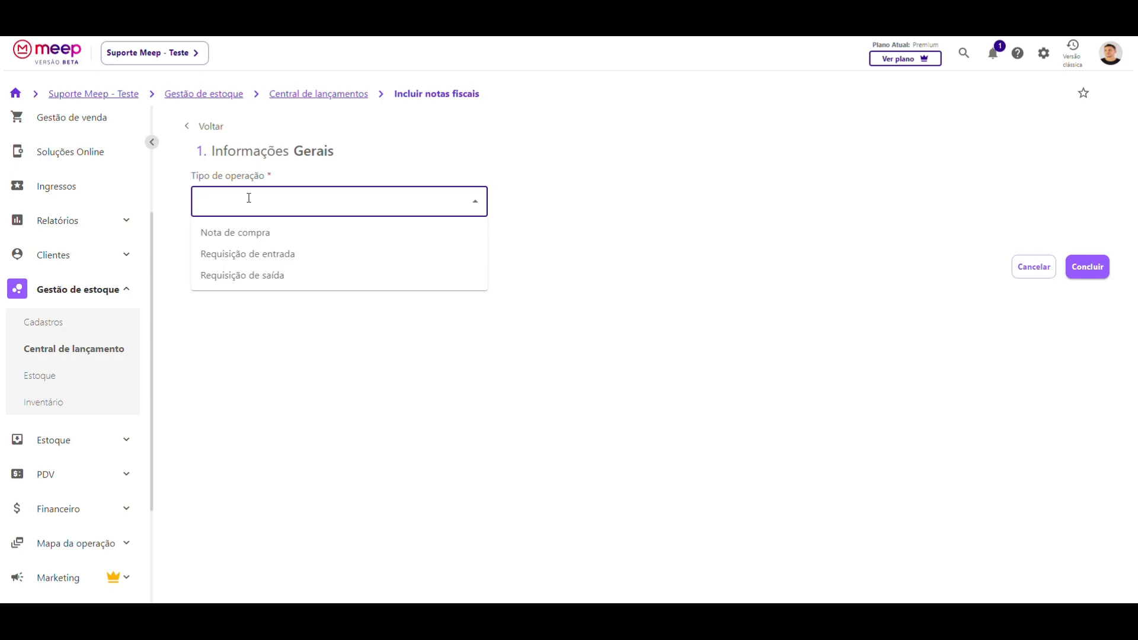
pyautogui.click(242, 232)
pyautogui.click(279, 250)
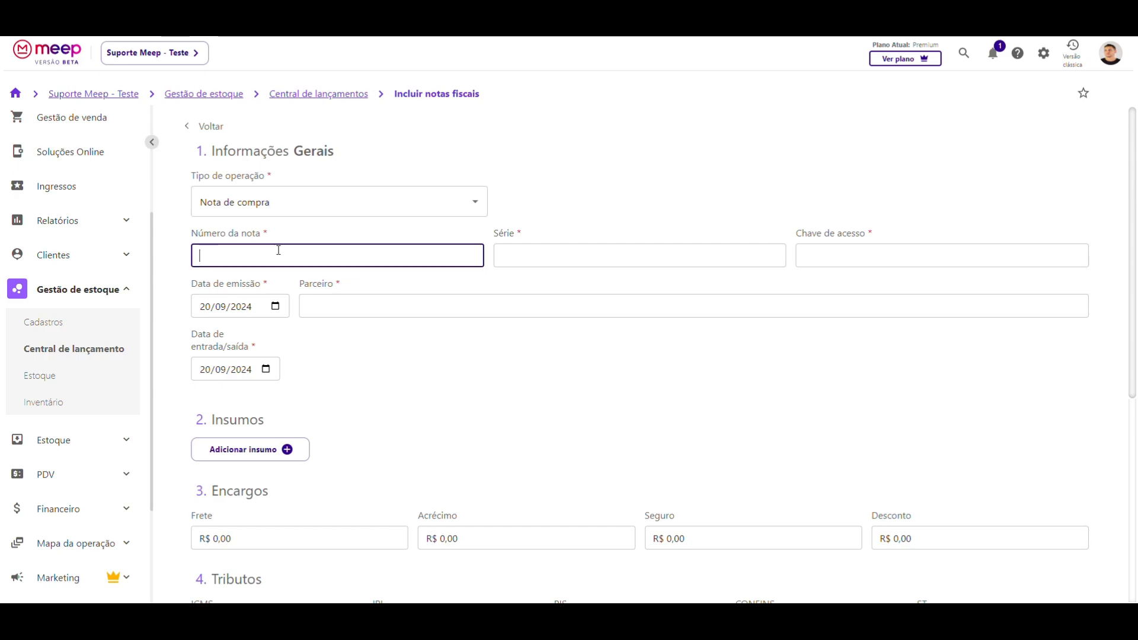
pyautogui.write('11111111111111')
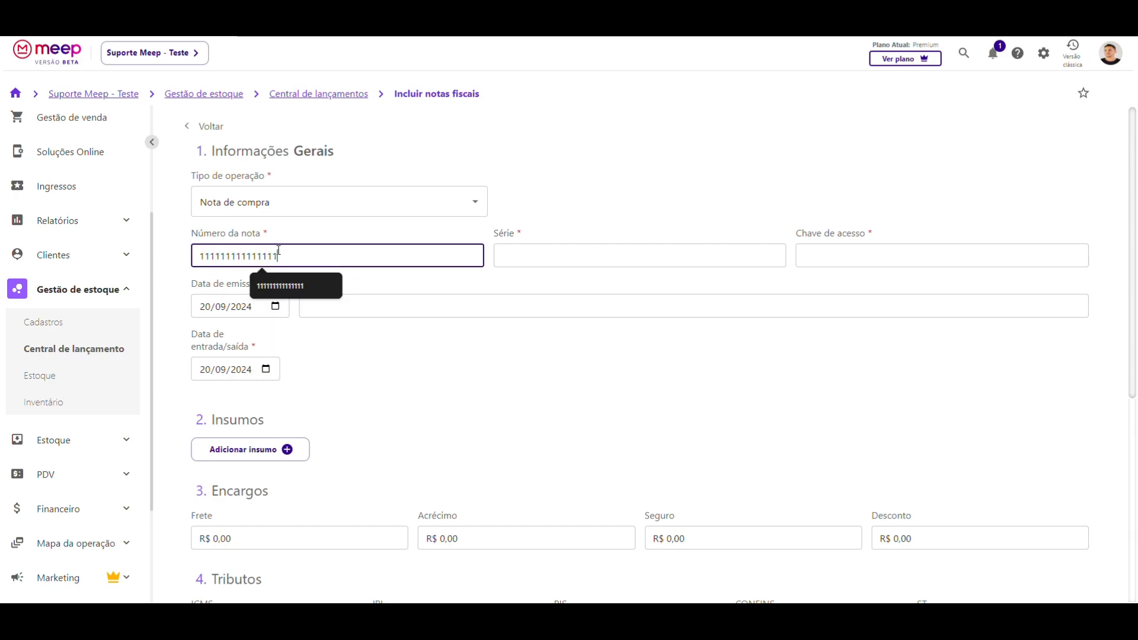
pyautogui.click(536, 254)
pyautogui.write('111')
pyautogui.click(823, 259)
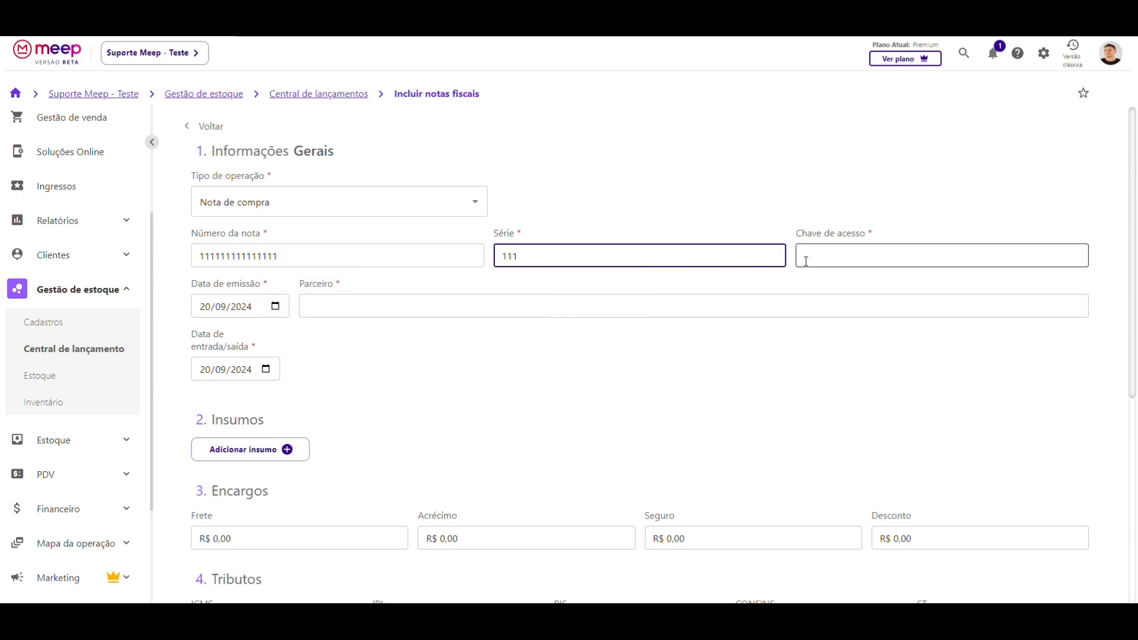
pyautogui.write('11111')
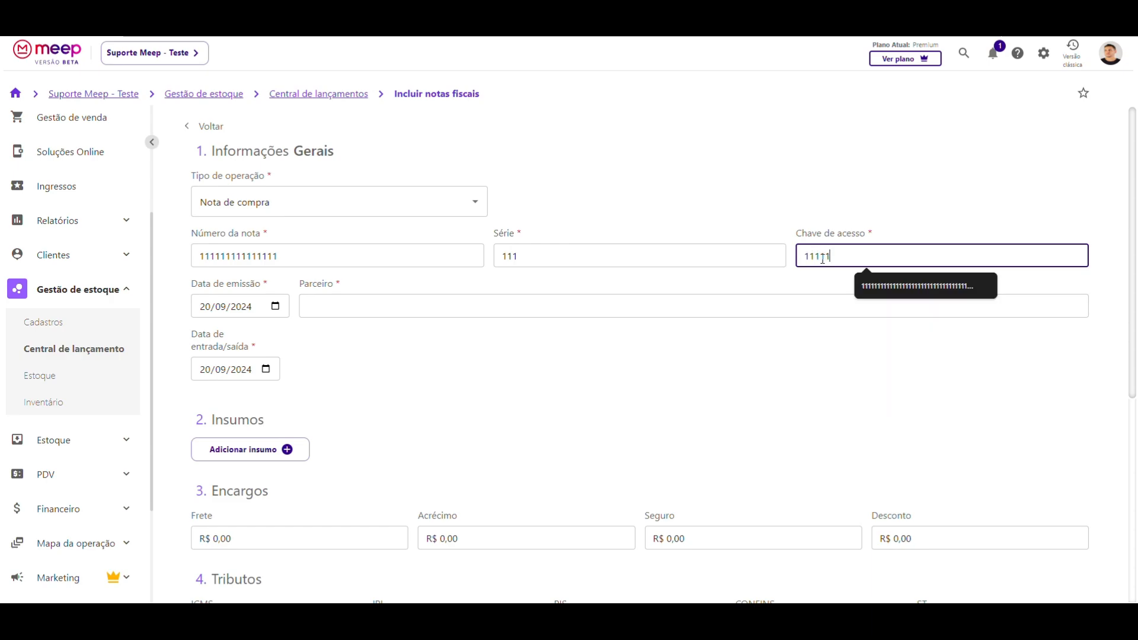
pyautogui.write('111111111111111111111111111111111111111')
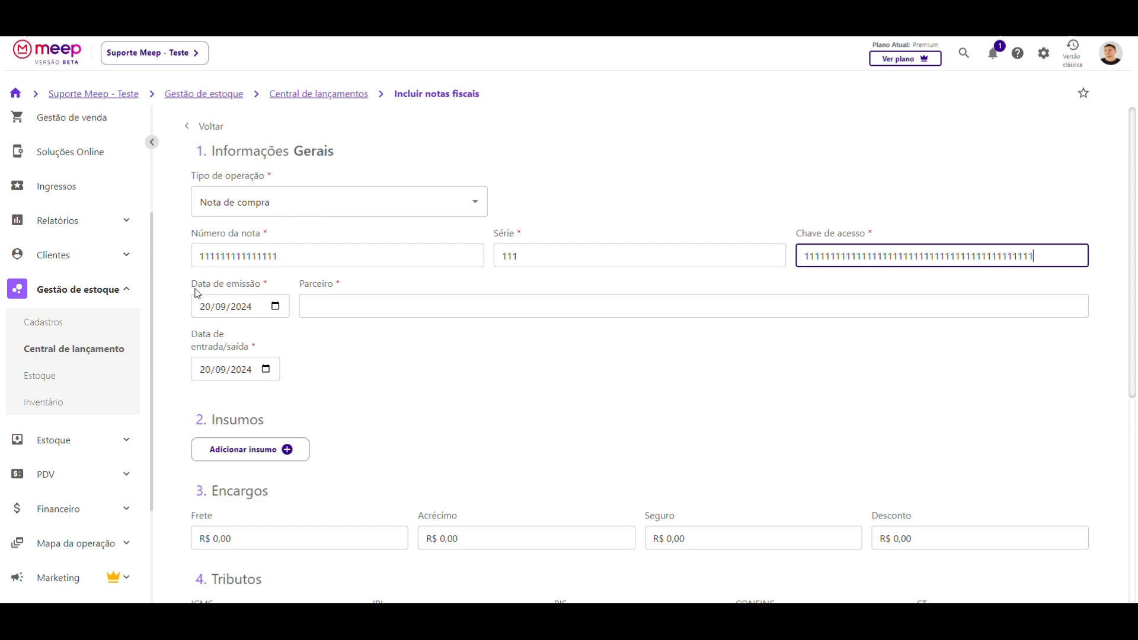
pyautogui.scroll(-1, 198, 290)
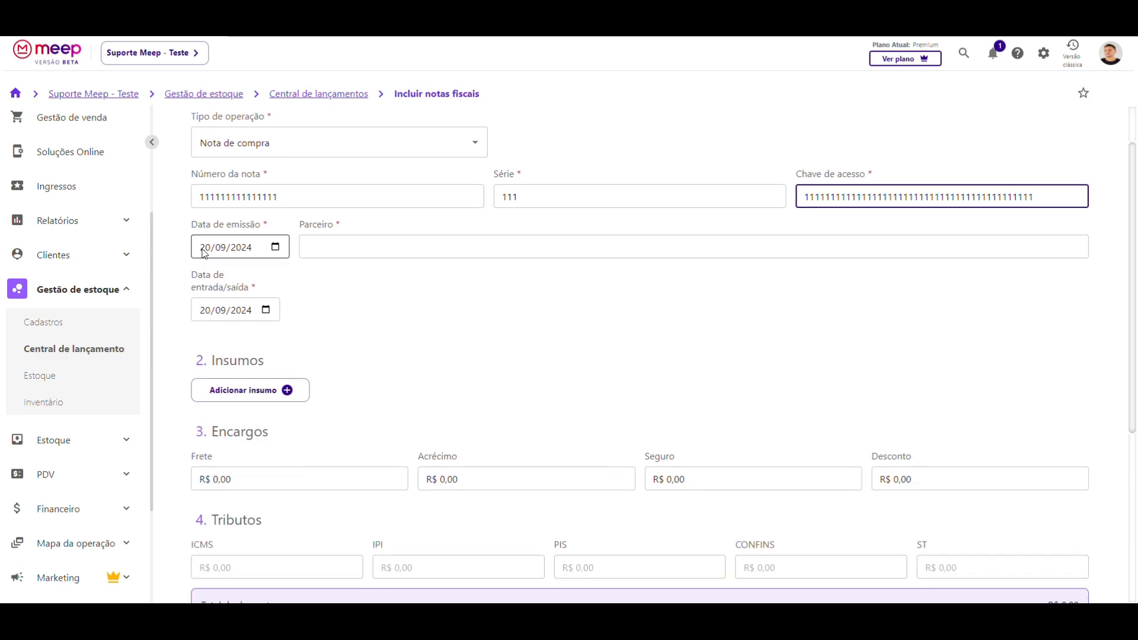
# - Set the issue date to 19/09/2024 and the partner to Empresa 01
pyautogui.click(271, 248)
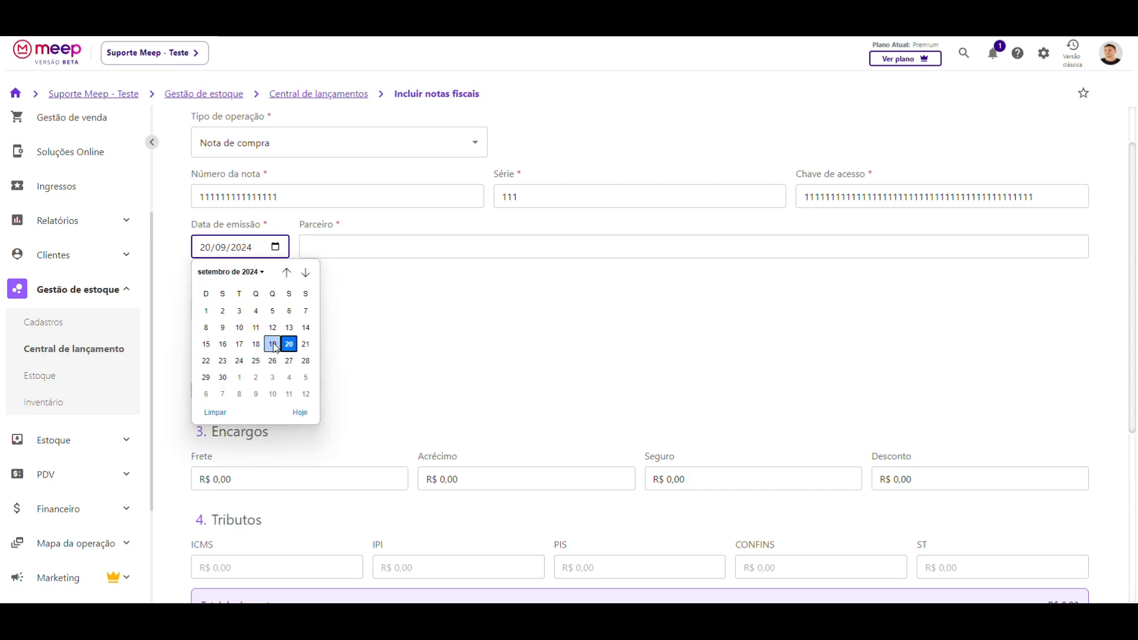
pyautogui.click(272, 344)
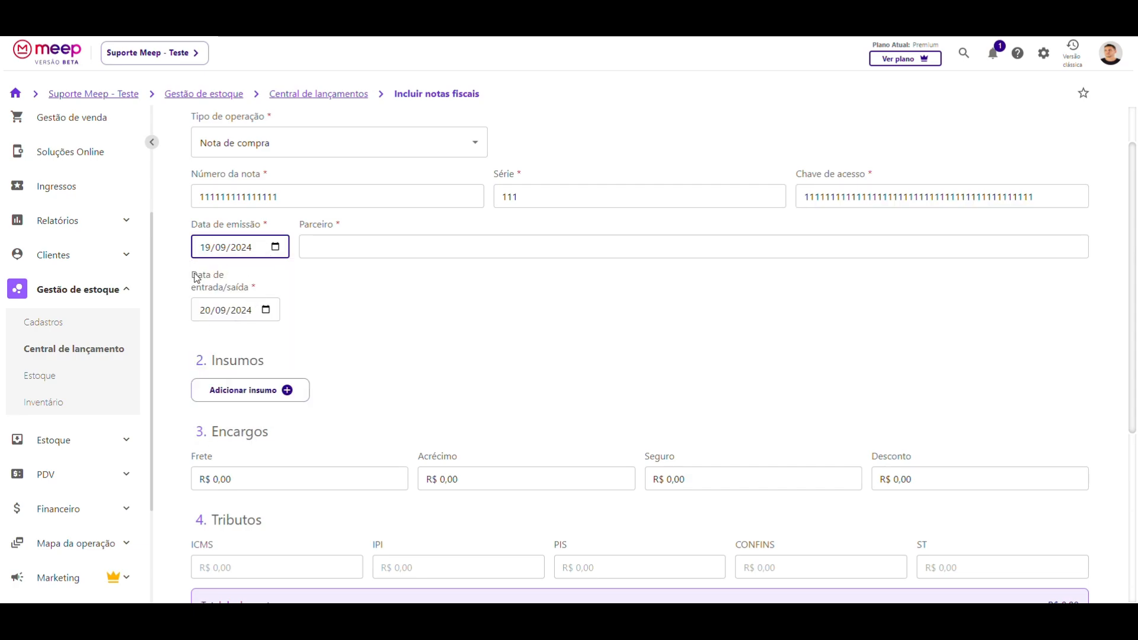
pyautogui.moveTo(193, 274); pyautogui.dragTo(249, 291)
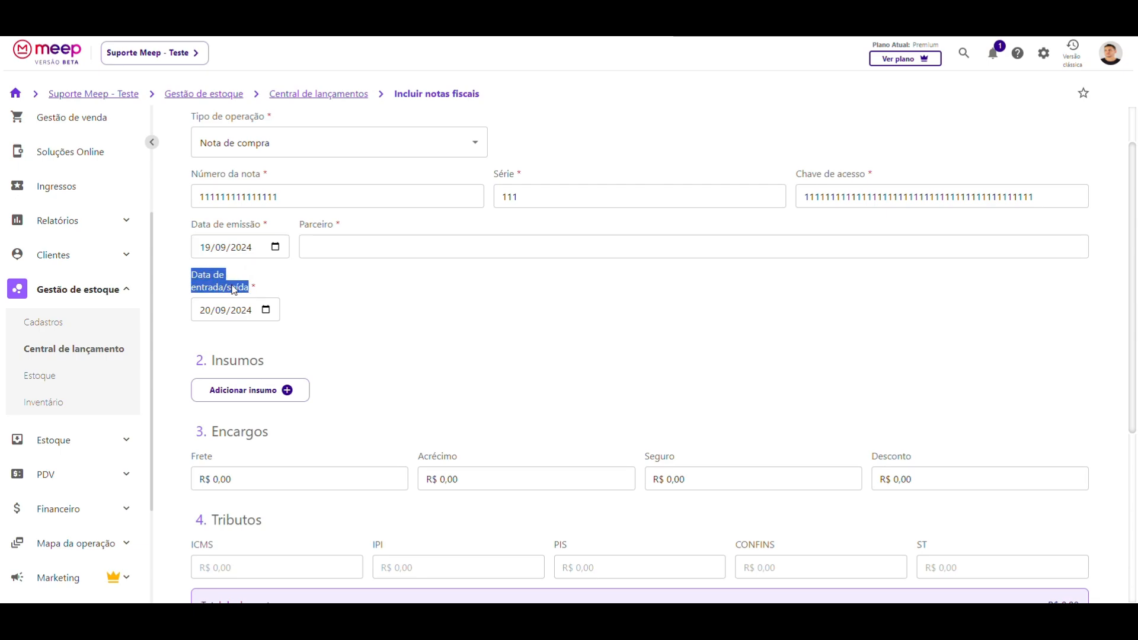
pyautogui.click(204, 280)
pyautogui.click(222, 316)
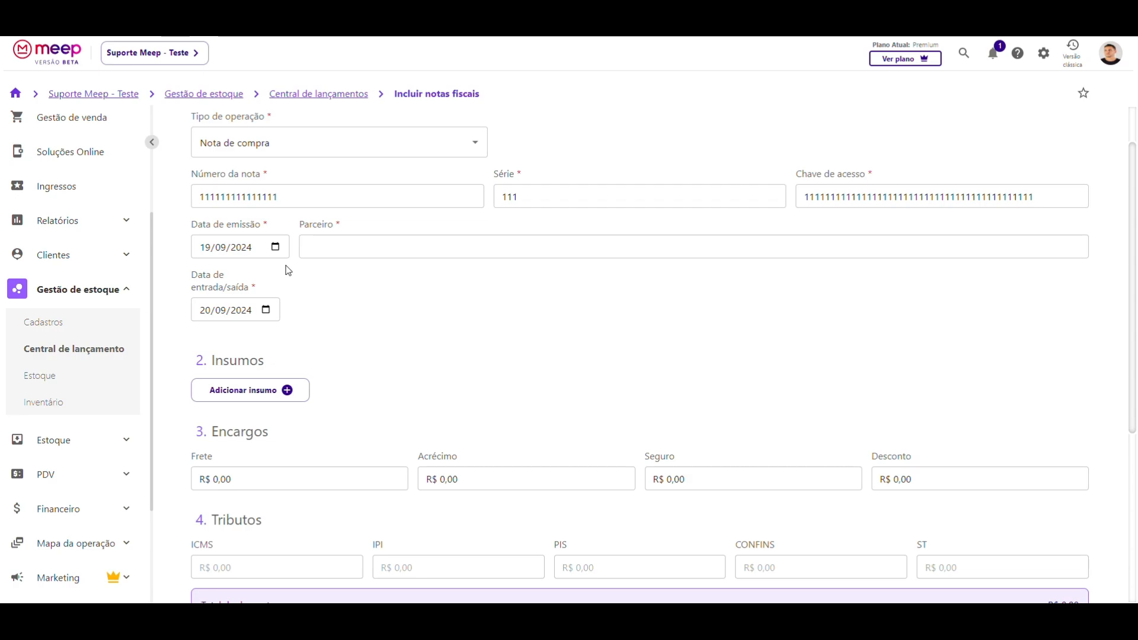
pyautogui.click(322, 248)
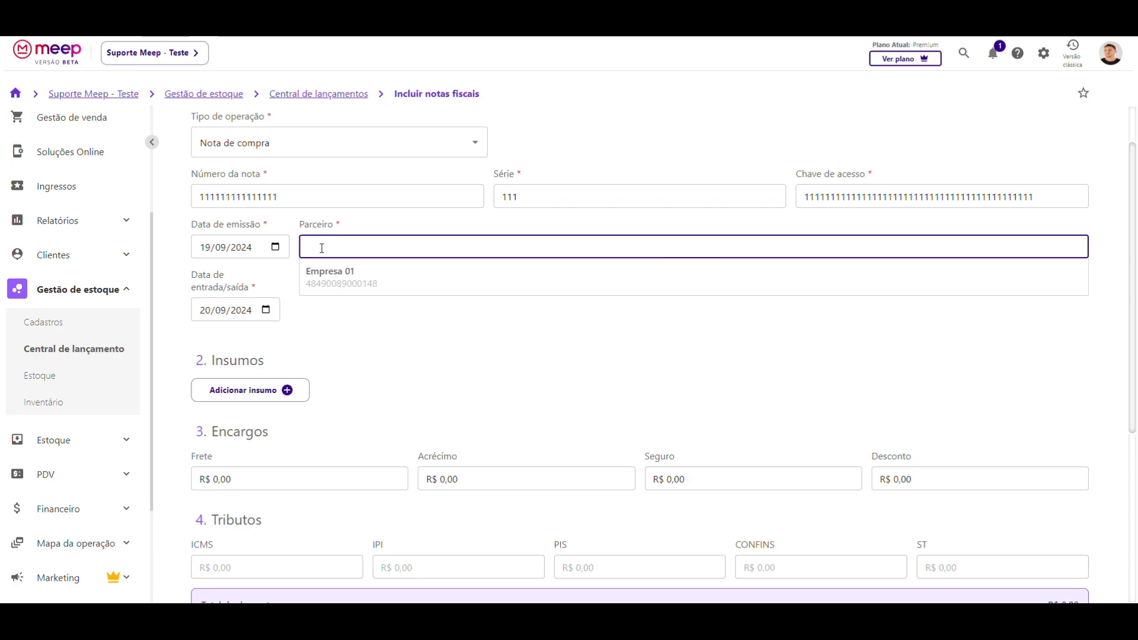
pyautogui.click(324, 274)
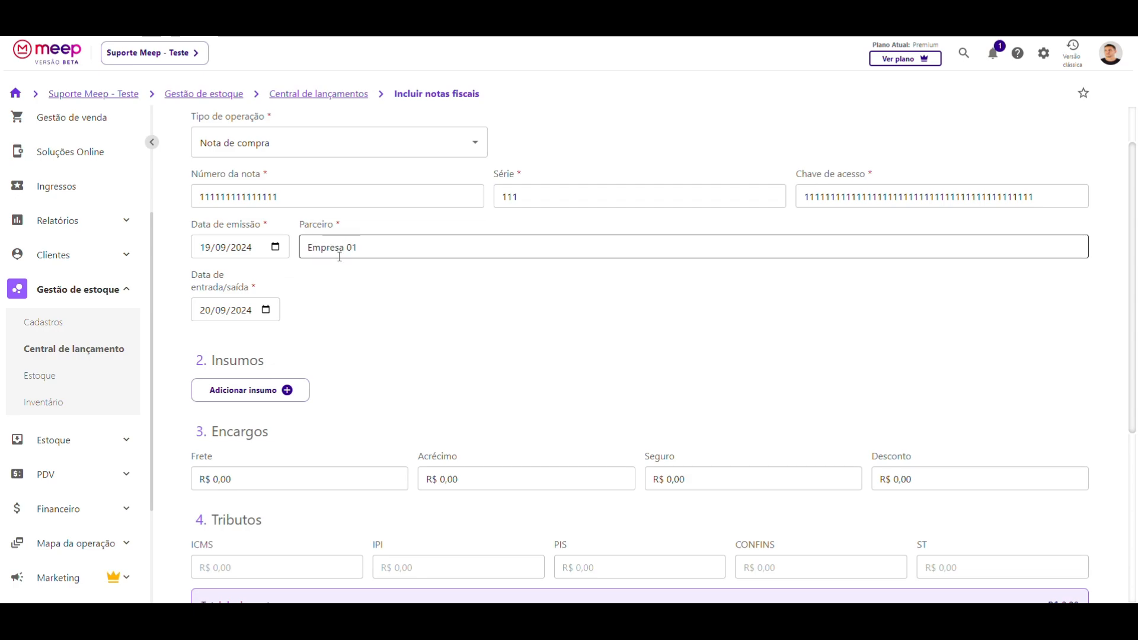
# - Set the entry/exit date to 20/09/2024, after briefly picking 21 and 16 September
pyautogui.click(263, 314)
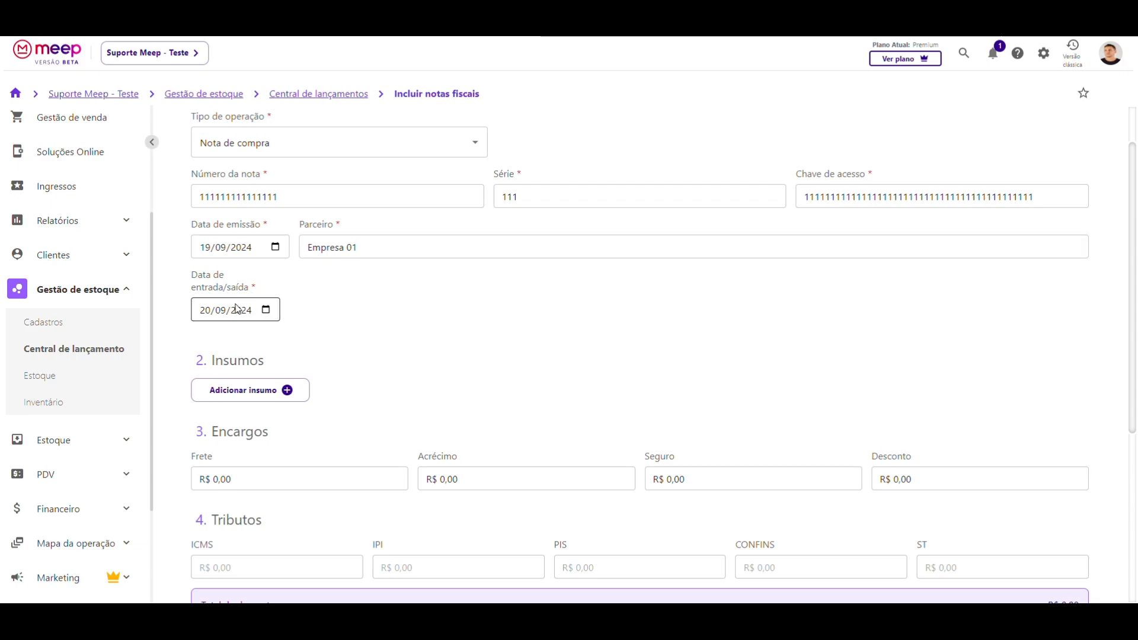
pyautogui.click(265, 315)
pyautogui.click(305, 408)
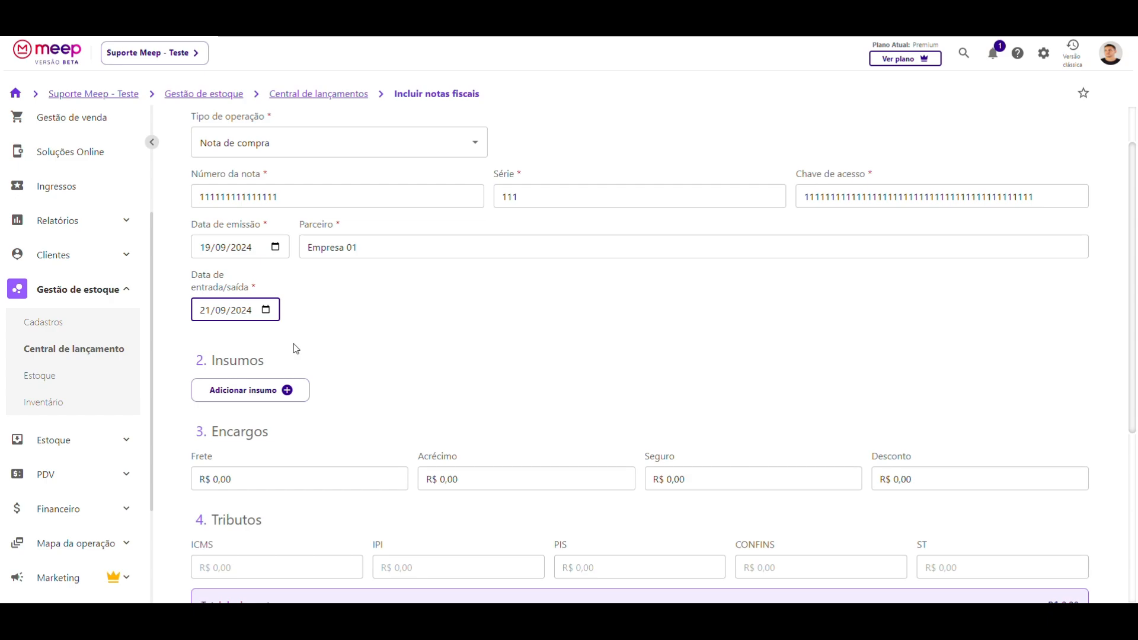
pyautogui.click(266, 309)
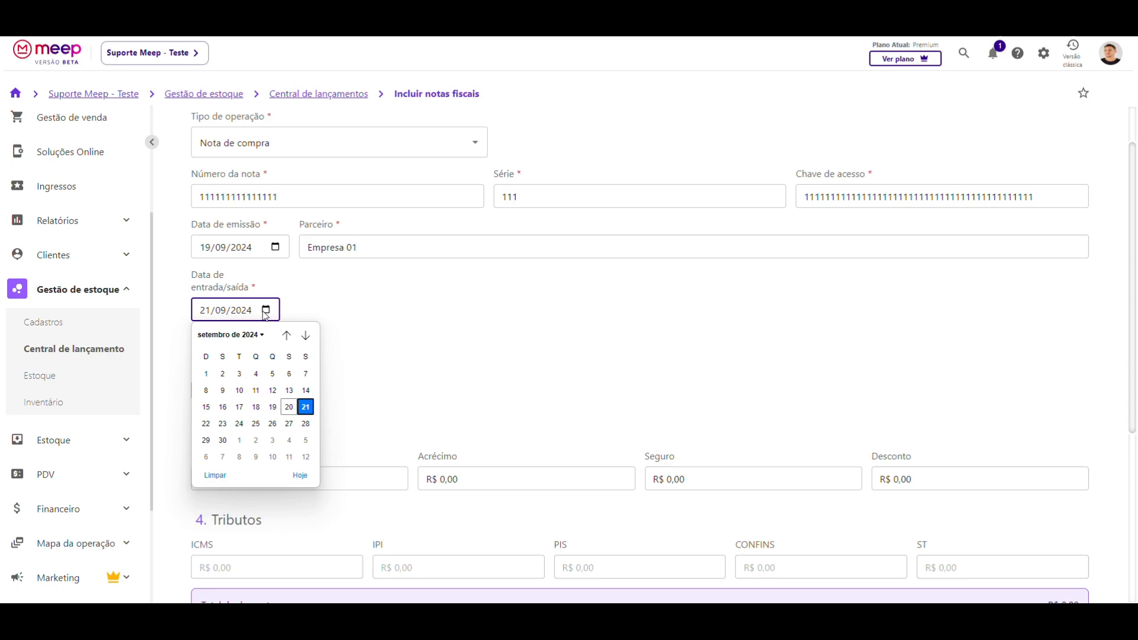
pyautogui.click(224, 406)
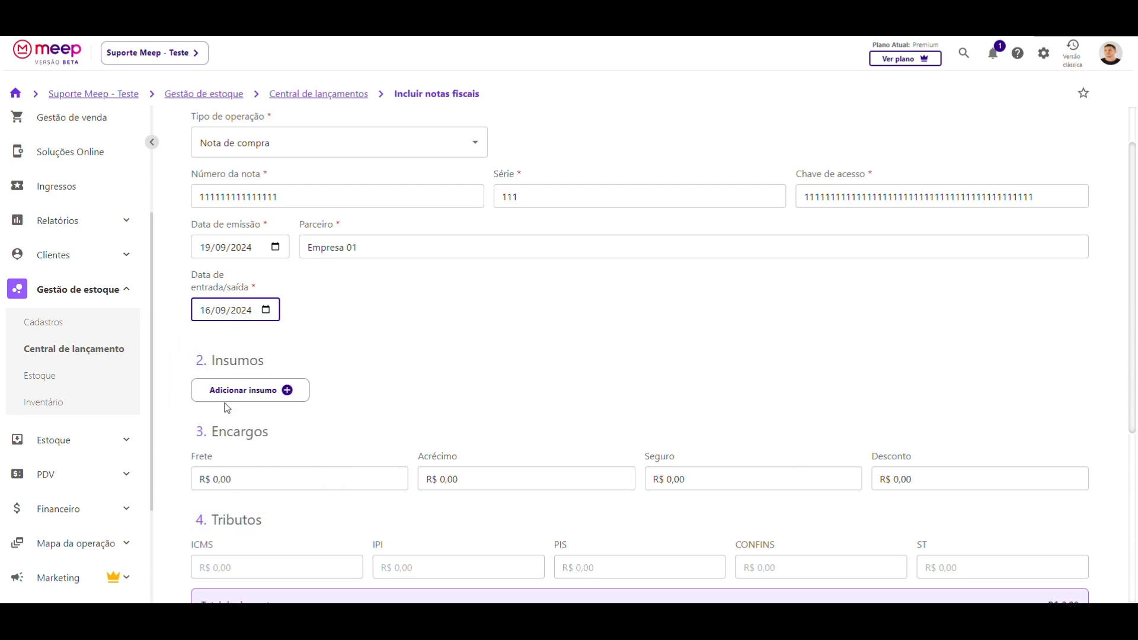
pyautogui.click(264, 314)
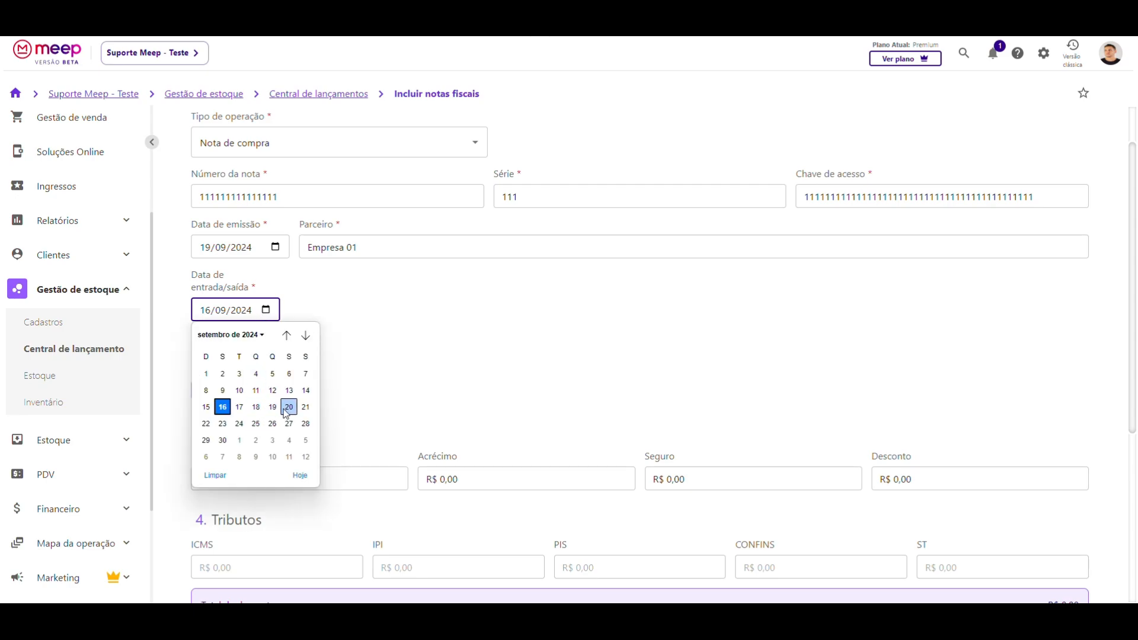
pyautogui.click(288, 405)
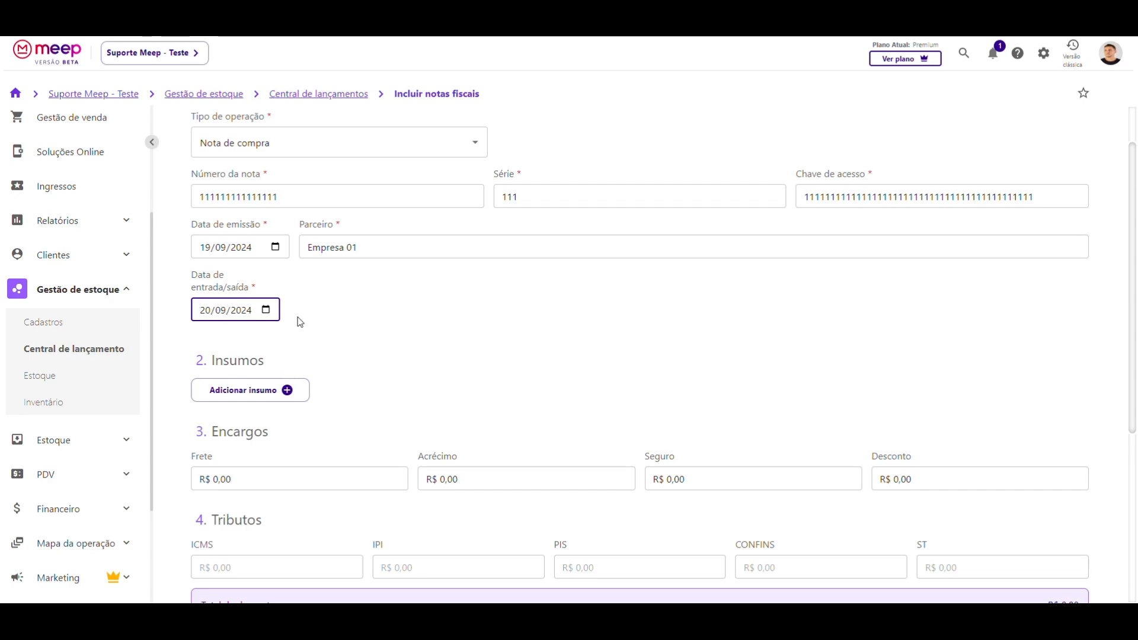
pyautogui.scroll(-1, 298, 320)
pyautogui.scroll(2, 297, 320)
pyautogui.scroll(-3, 323, 347)
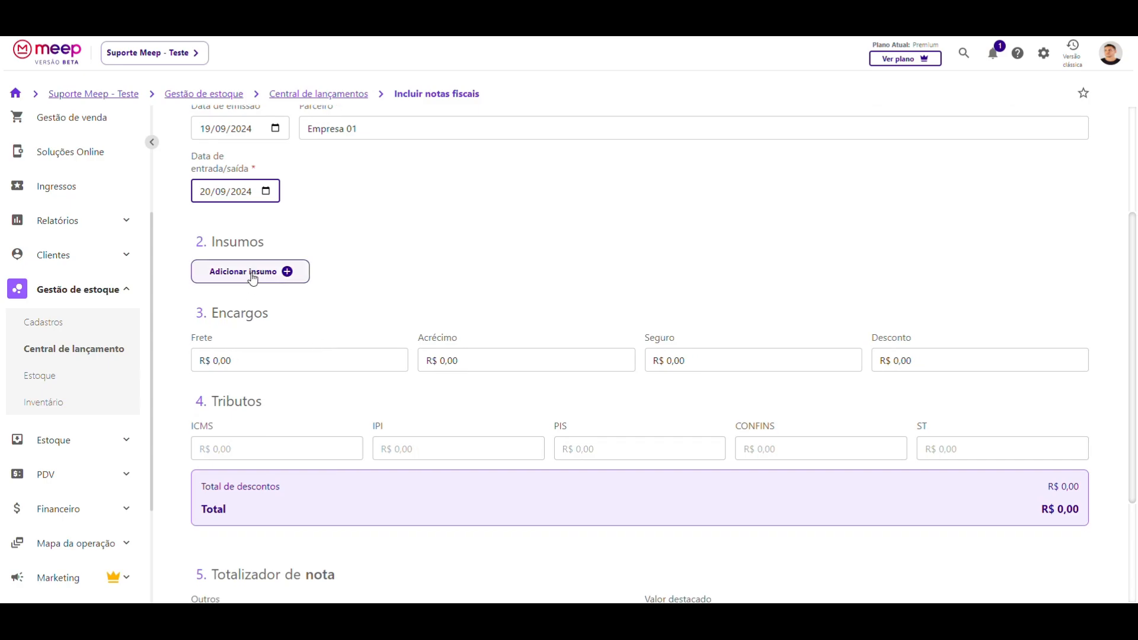
# - Add a supply item: Coca-cola lata stored in Câmara fria
pyautogui.click(252, 272)
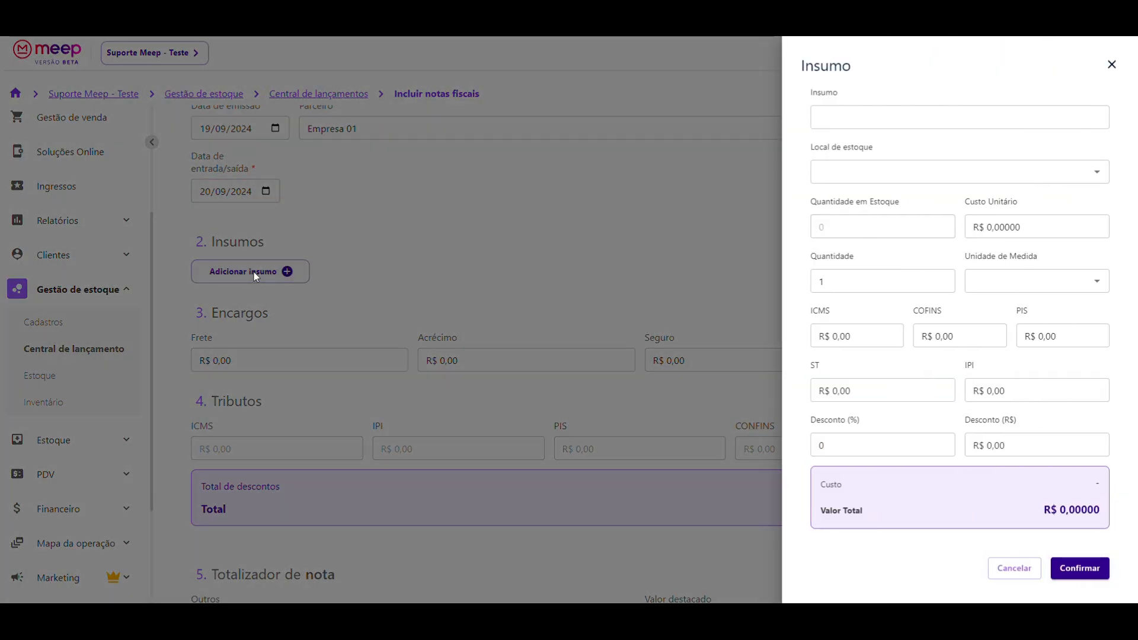
pyautogui.click(847, 120)
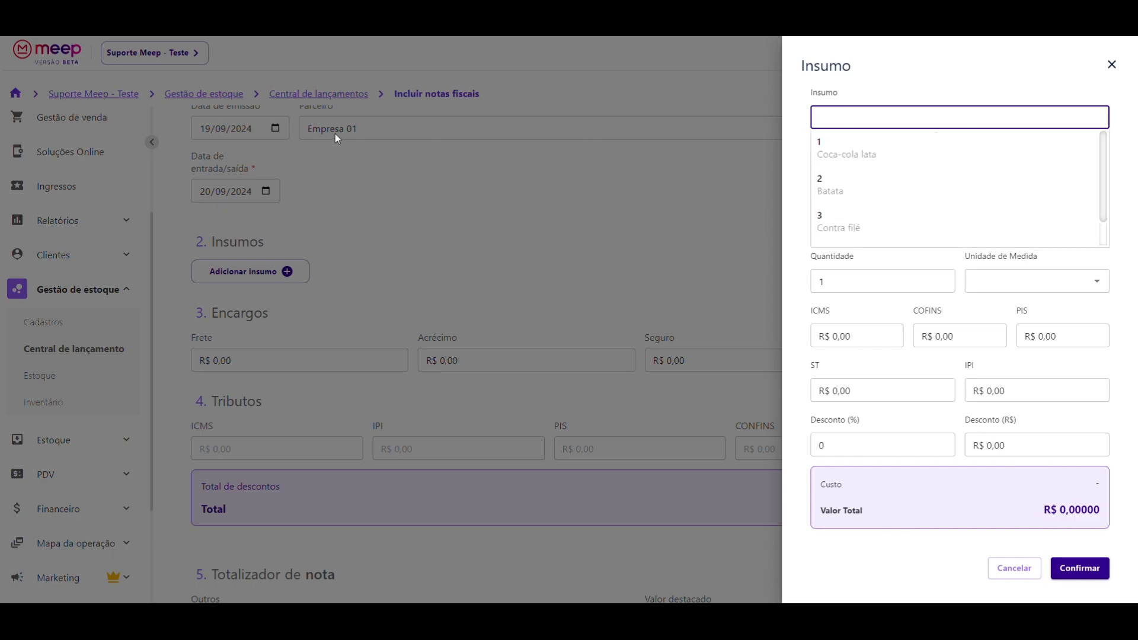
pyautogui.click(827, 153)
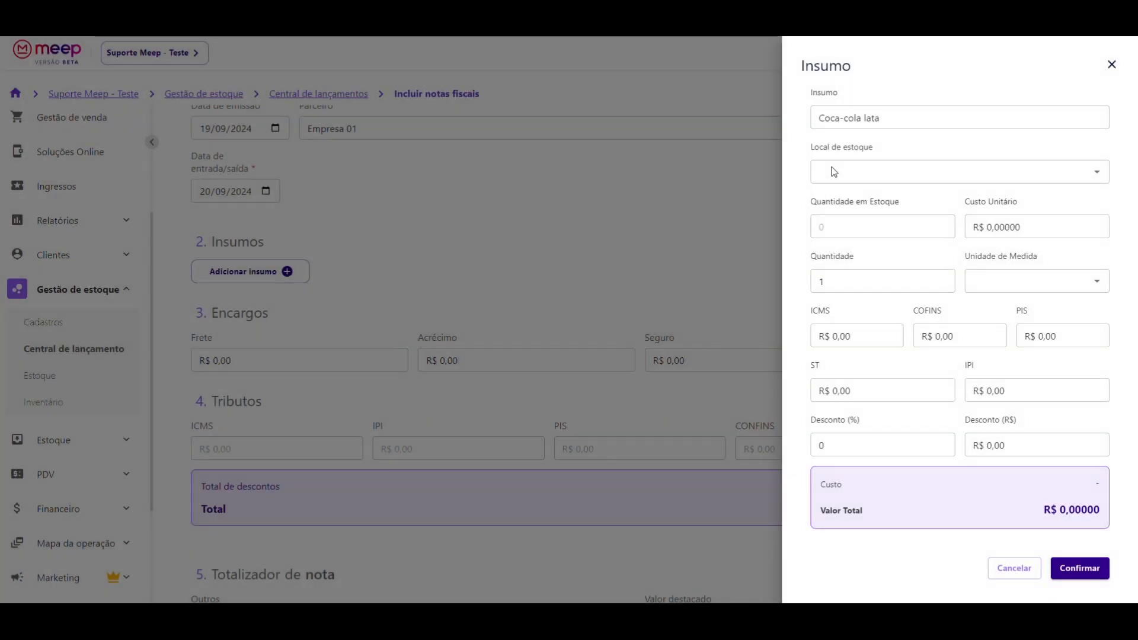
pyautogui.click(849, 170)
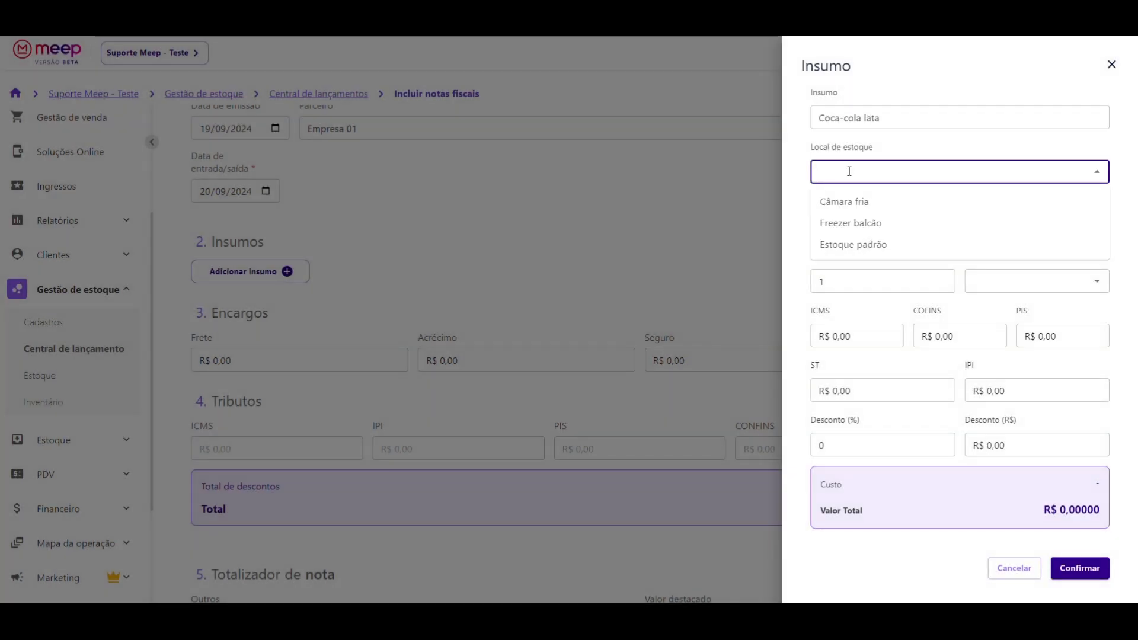
pyautogui.click(842, 202)
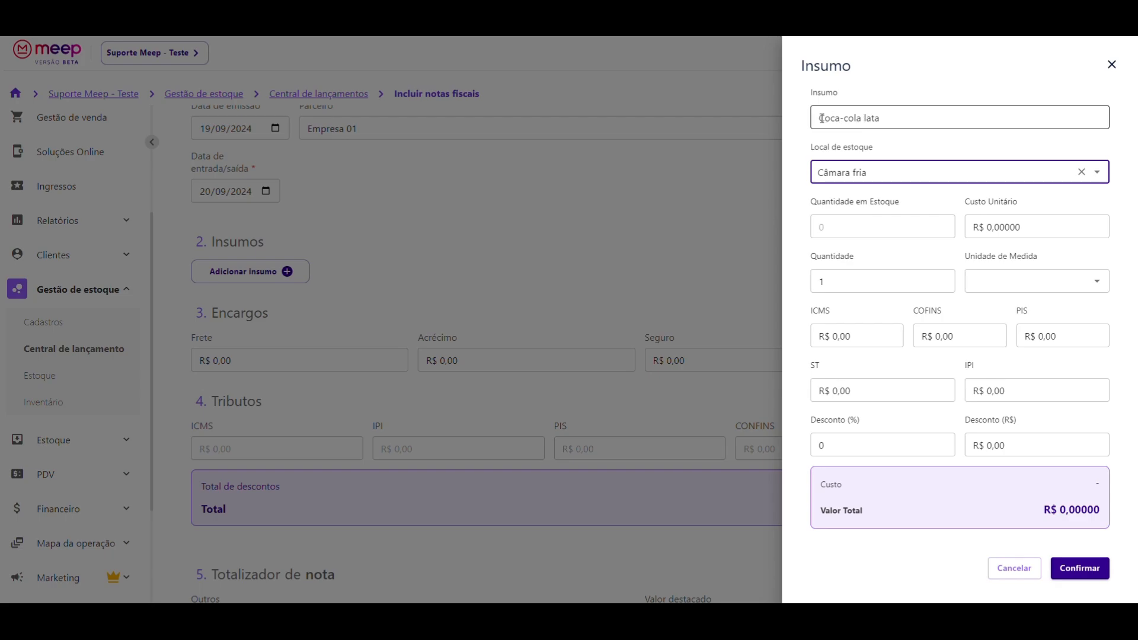
pyautogui.moveTo(820, 118); pyautogui.dragTo(841, 118)
pyautogui.click(892, 102)
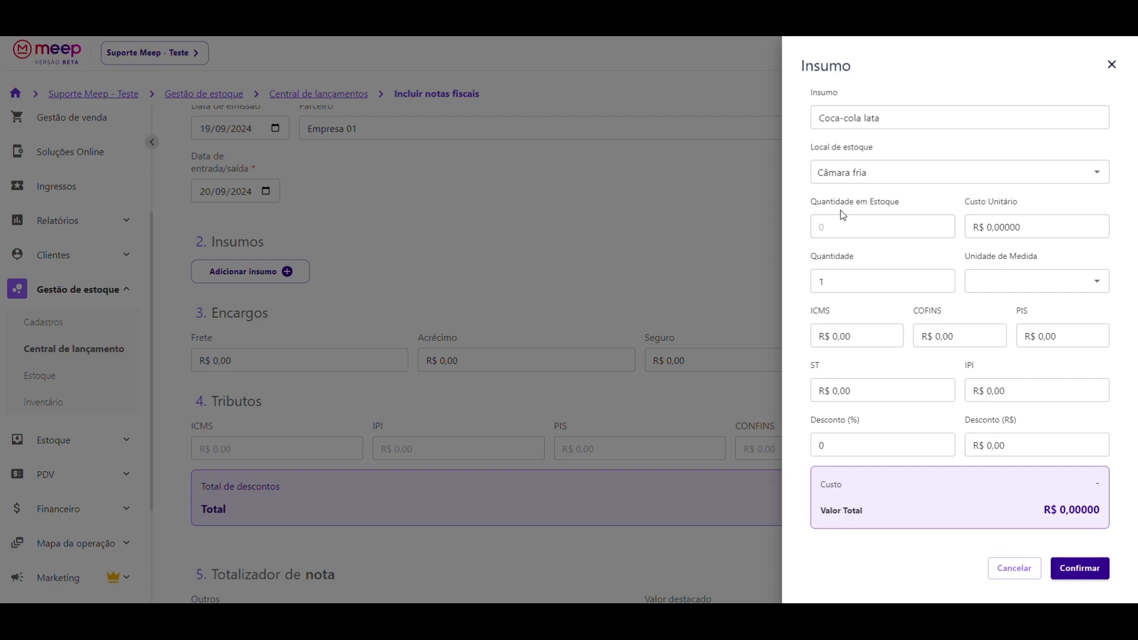
# - Give Coca-cola lata unit cost 5,00000 and quantity 50, costing R$ 250,00000
pyautogui.doubleClick(823, 229)
pyautogui.press('BackSpace')
pyautogui.click(1030, 231)
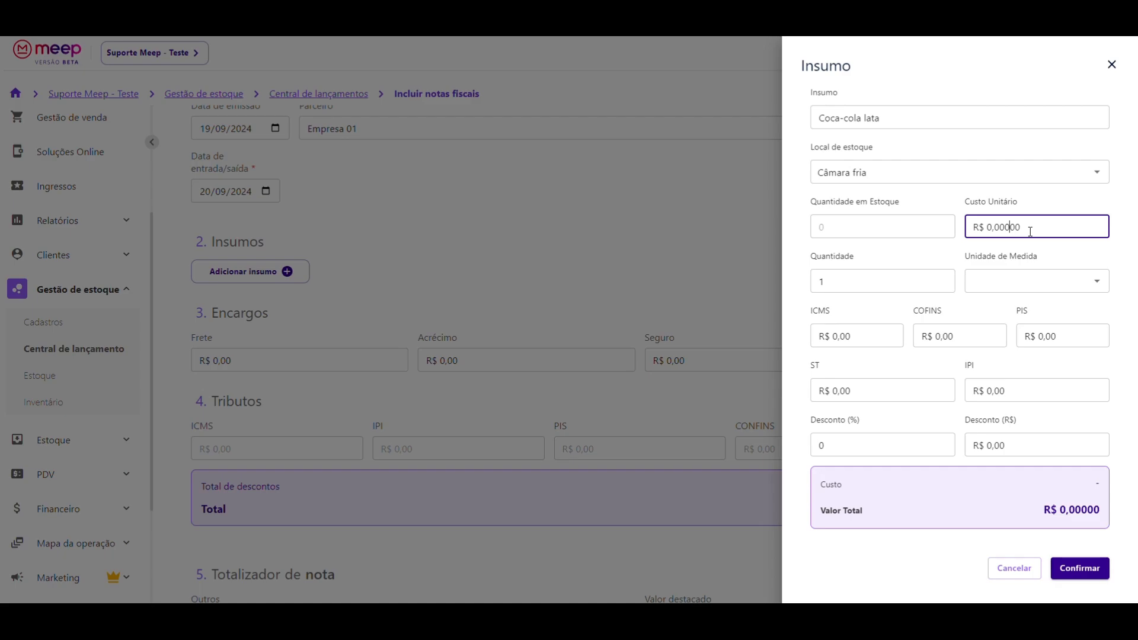
pyautogui.write('5,00000')
pyautogui.click(855, 278)
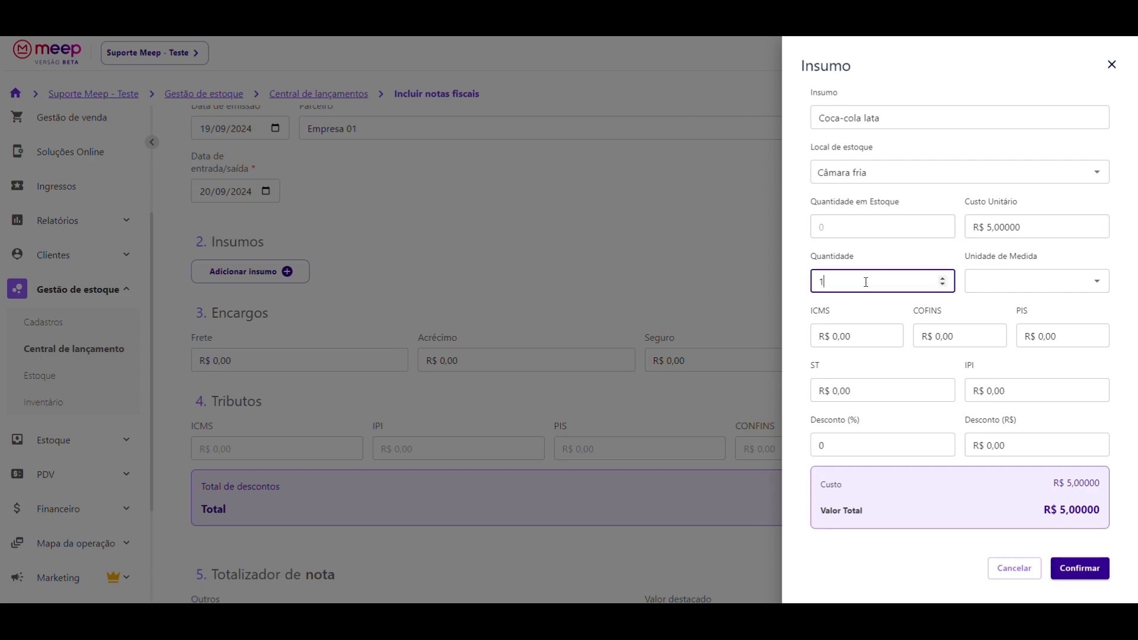
pyautogui.moveTo(855, 282); pyautogui.dragTo(812, 285)
pyautogui.write('50')
pyautogui.click(996, 282)
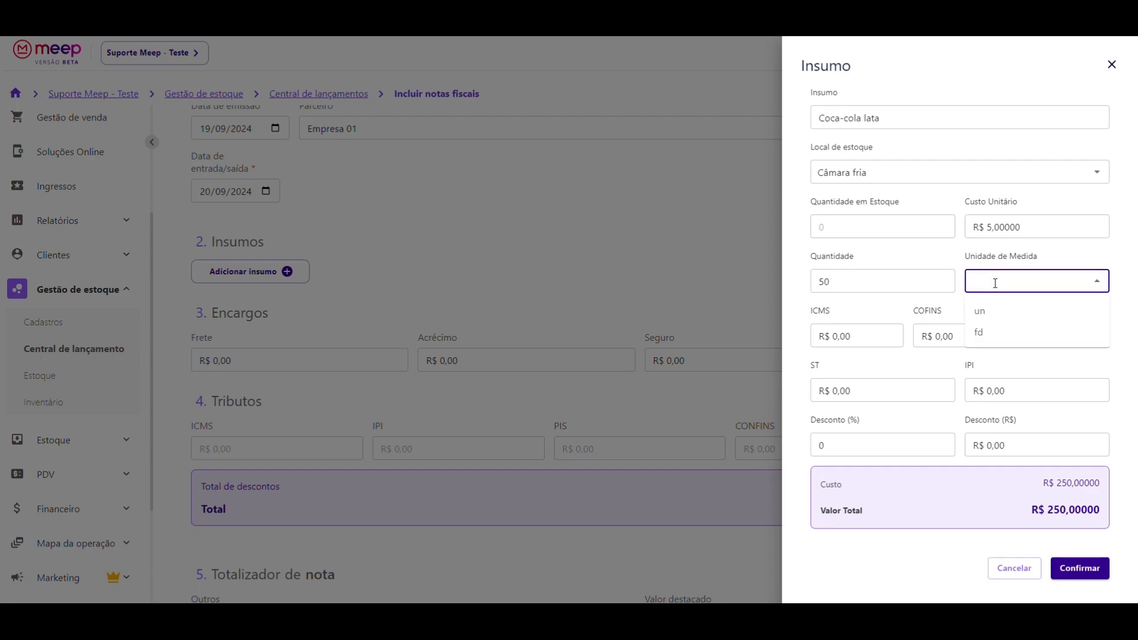
# - Set Coca-cola lata's unit of measure to un, after briefly trying fd
pyautogui.click(979, 311)
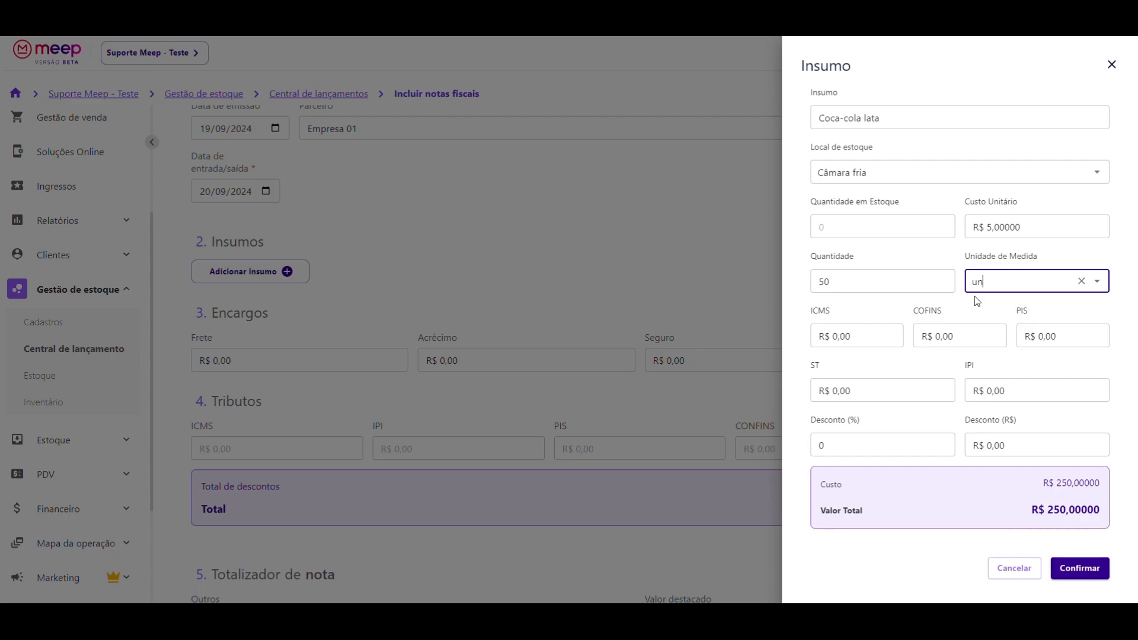
pyautogui.click(999, 280)
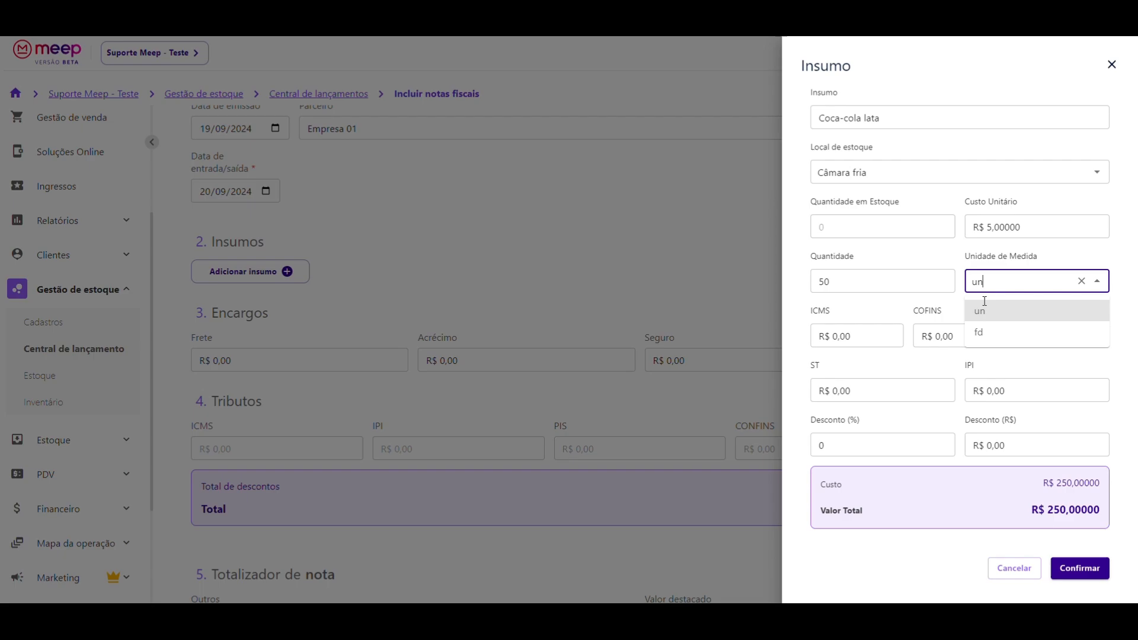
pyautogui.click(976, 335)
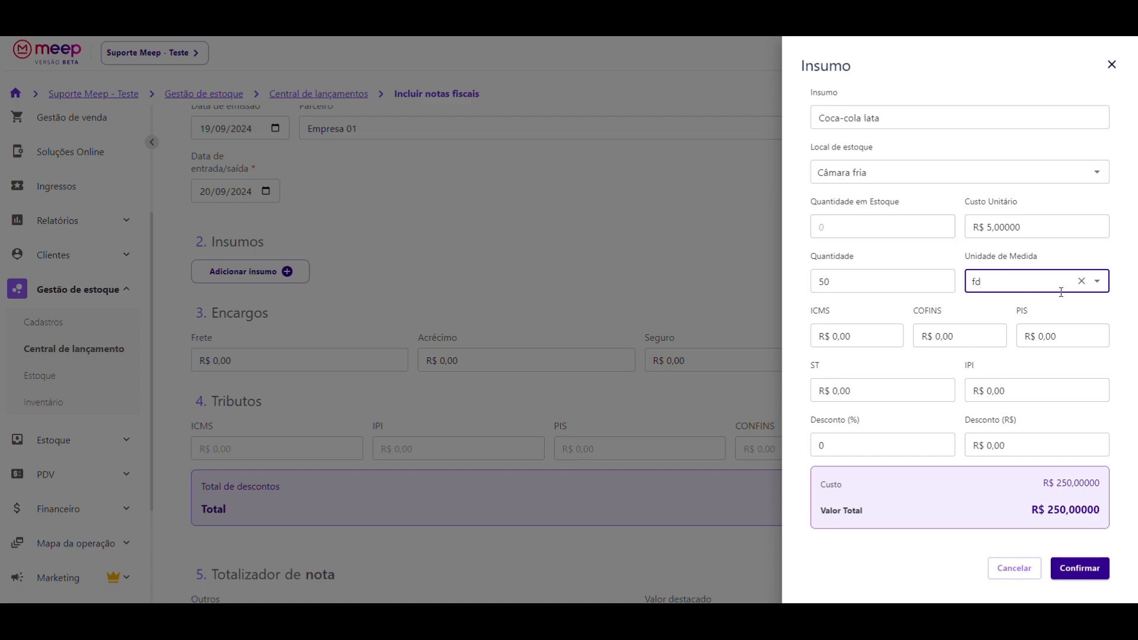
pyautogui.click(1043, 284)
pyautogui.click(1005, 313)
pyautogui.click(854, 334)
# - Enter taxes ICMS 0,50, COFINS 0,10, PIS 0,60, ST 0,10 and IPI 5,00
pyautogui.write('50')
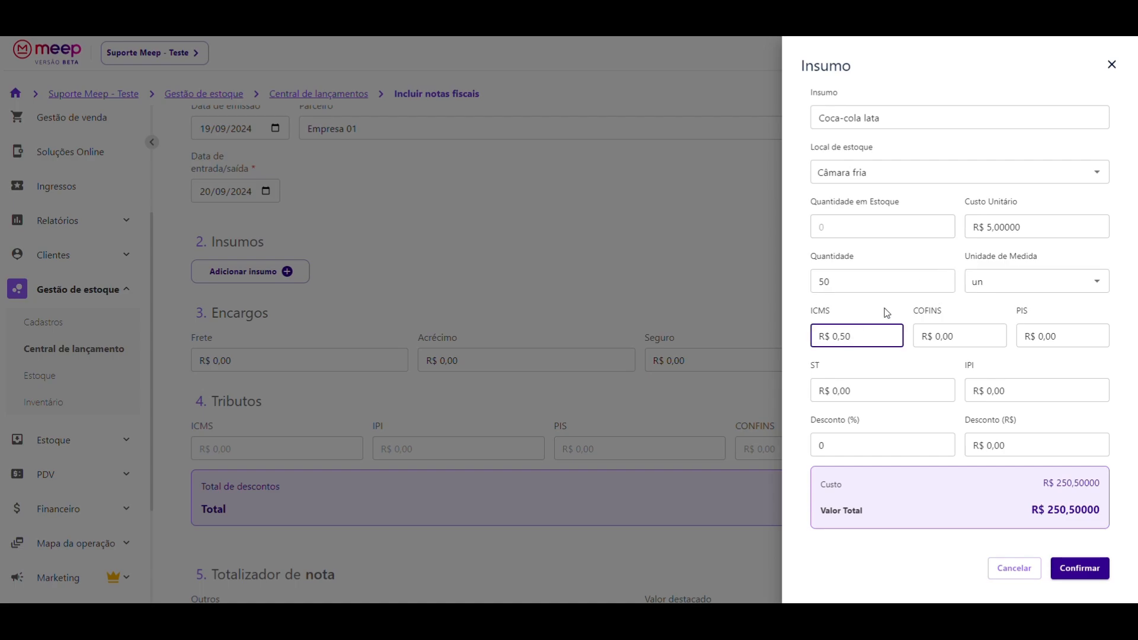
pyautogui.click(960, 338)
pyautogui.write('10')
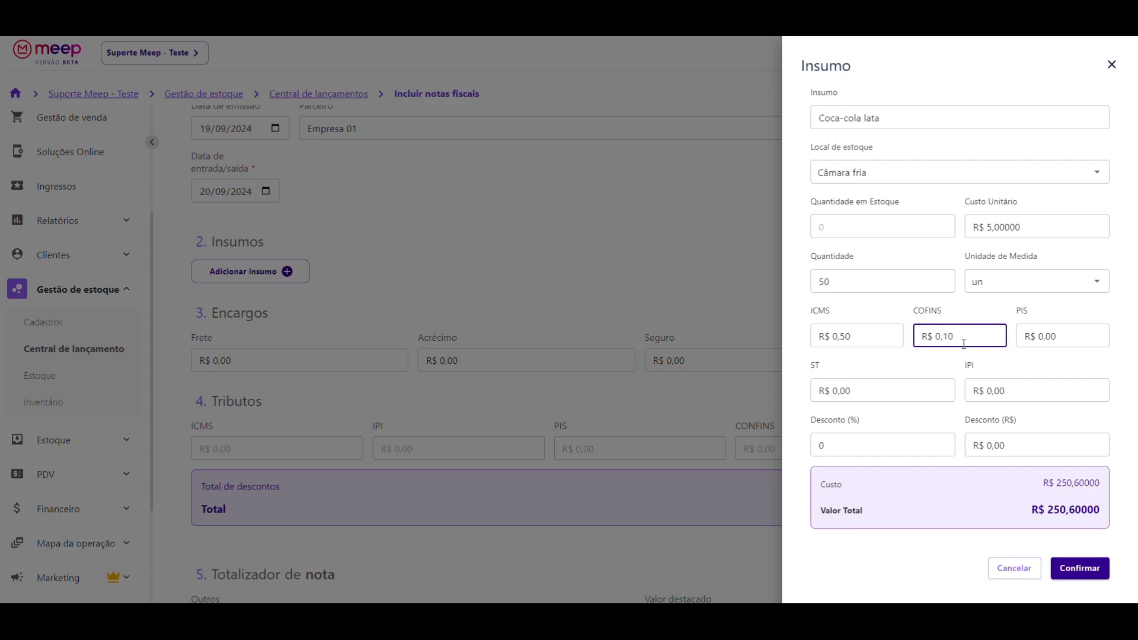
pyautogui.click(1067, 344)
pyautogui.write('60')
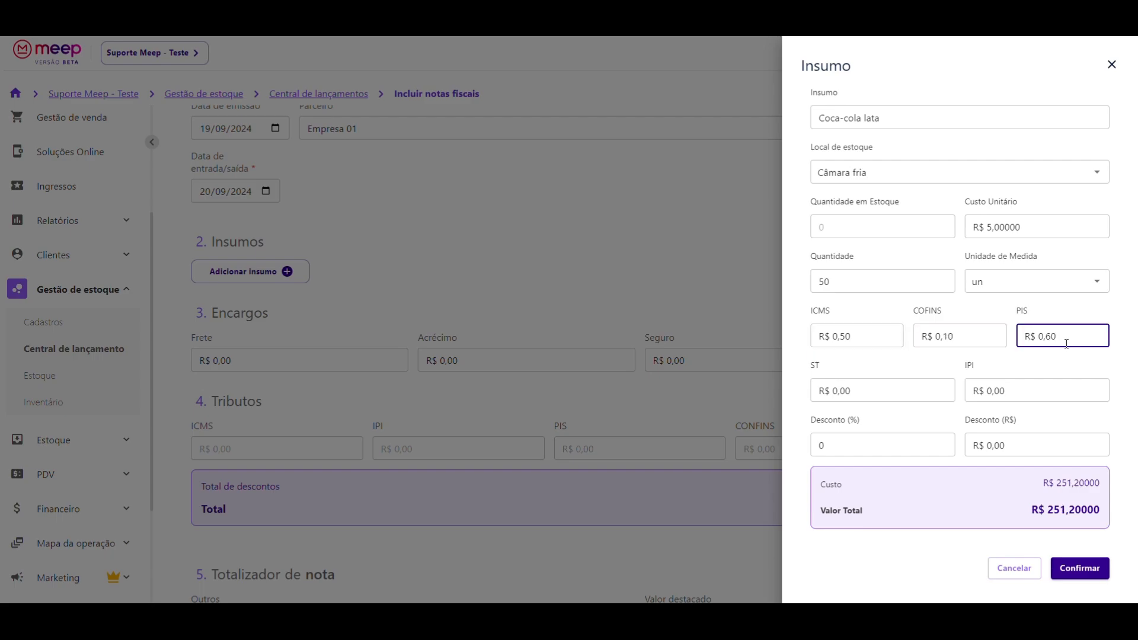
pyautogui.click(864, 394)
pyautogui.write('10')
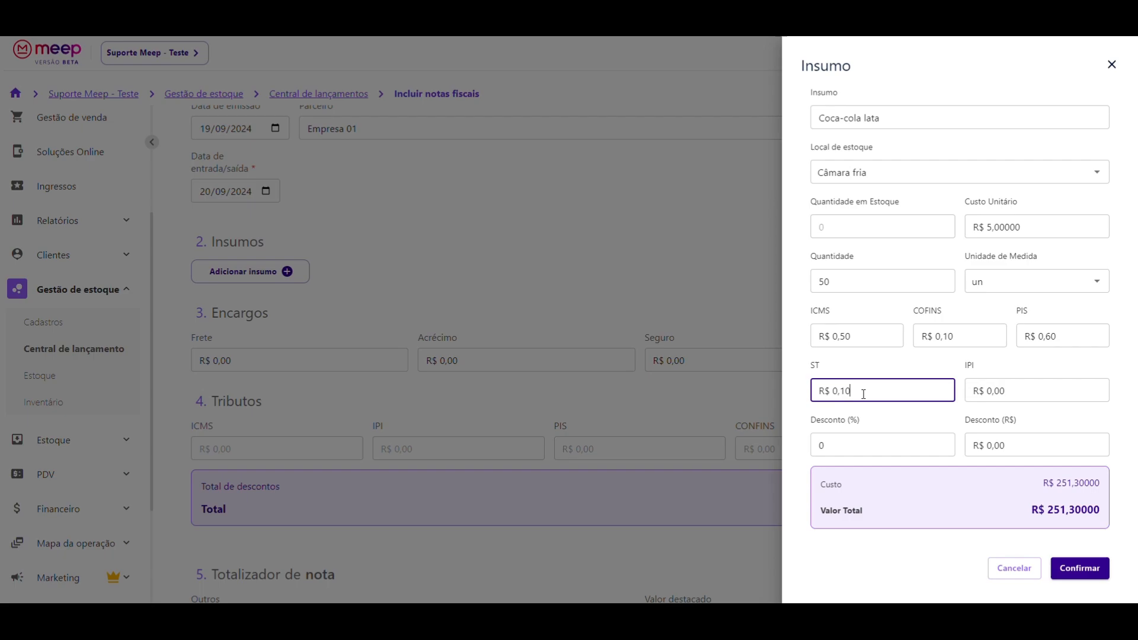
pyautogui.click(1027, 394)
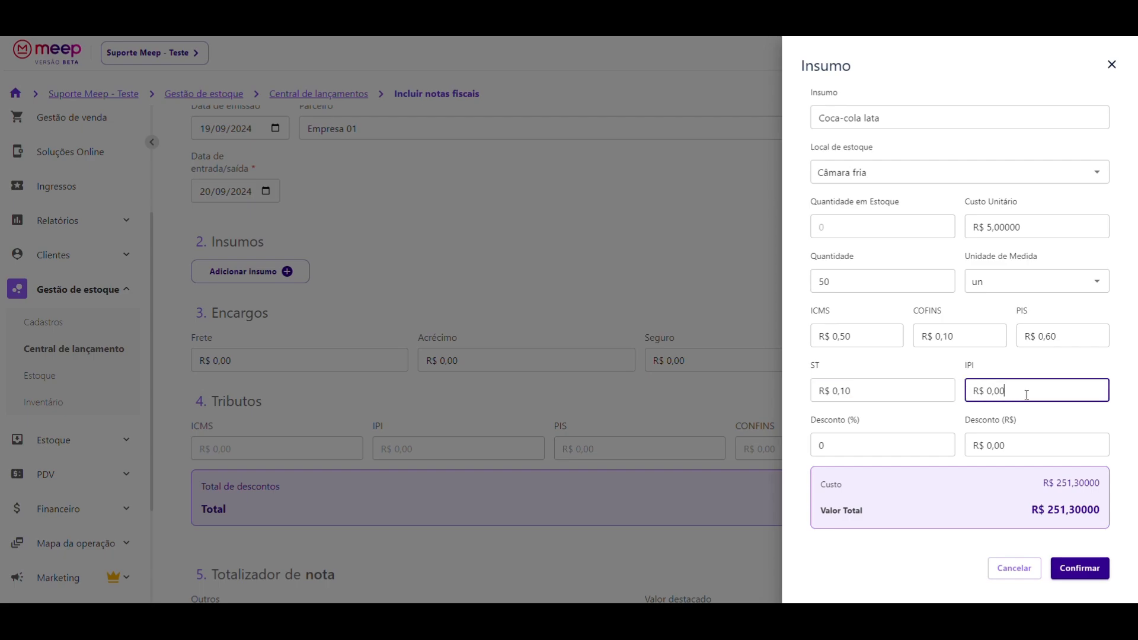
pyautogui.write('500')
# - Leave Desconto (%) at 0 after briefly entering 10, keeping the total R$ 256,30000
pyautogui.moveTo(823, 485); pyautogui.dragTo(865, 511)
pyautogui.click(928, 415)
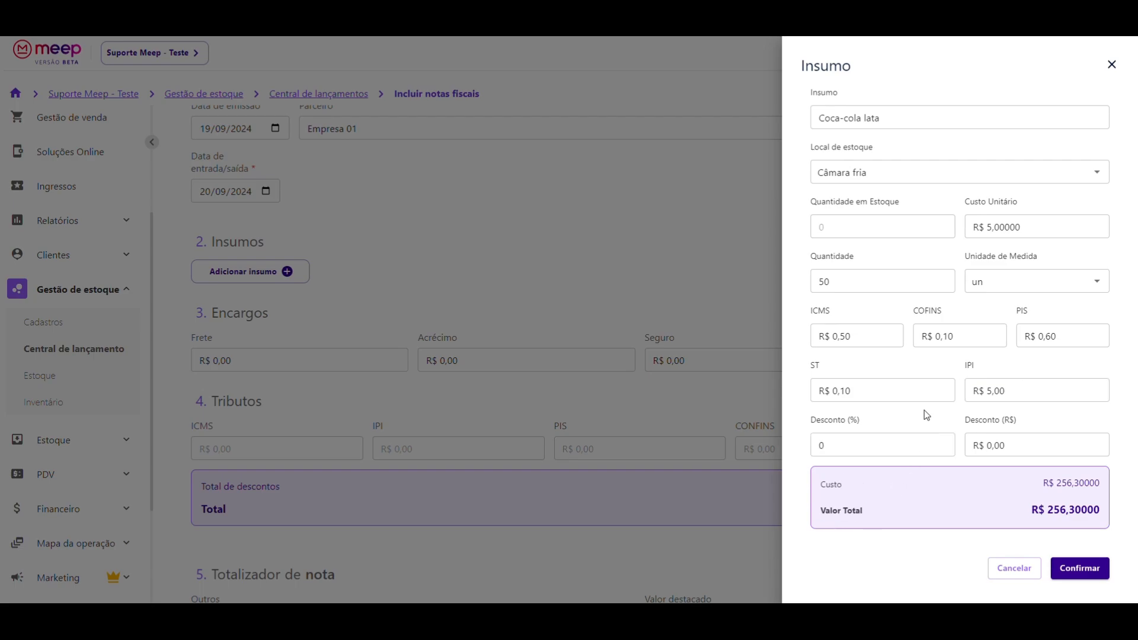
pyautogui.moveTo(806, 421); pyautogui.dragTo(883, 428)
pyautogui.click(972, 424)
pyautogui.click(1030, 422)
pyautogui.moveTo(845, 422); pyautogui.dragTo(863, 422)
pyautogui.doubleClick(1009, 424)
pyautogui.click(846, 441)
pyautogui.write('10')
pyautogui.press('Left')
pyautogui.press('Left')
pyautogui.press('BackSpace')
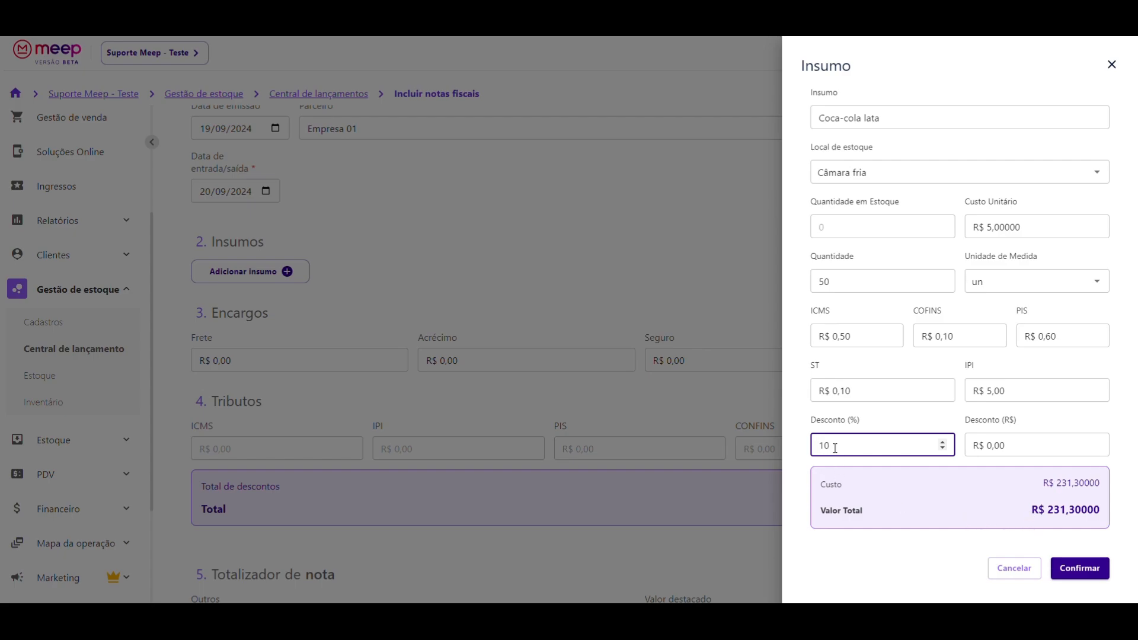
pyautogui.press('BackSpace')
pyautogui.press('BackSpace')
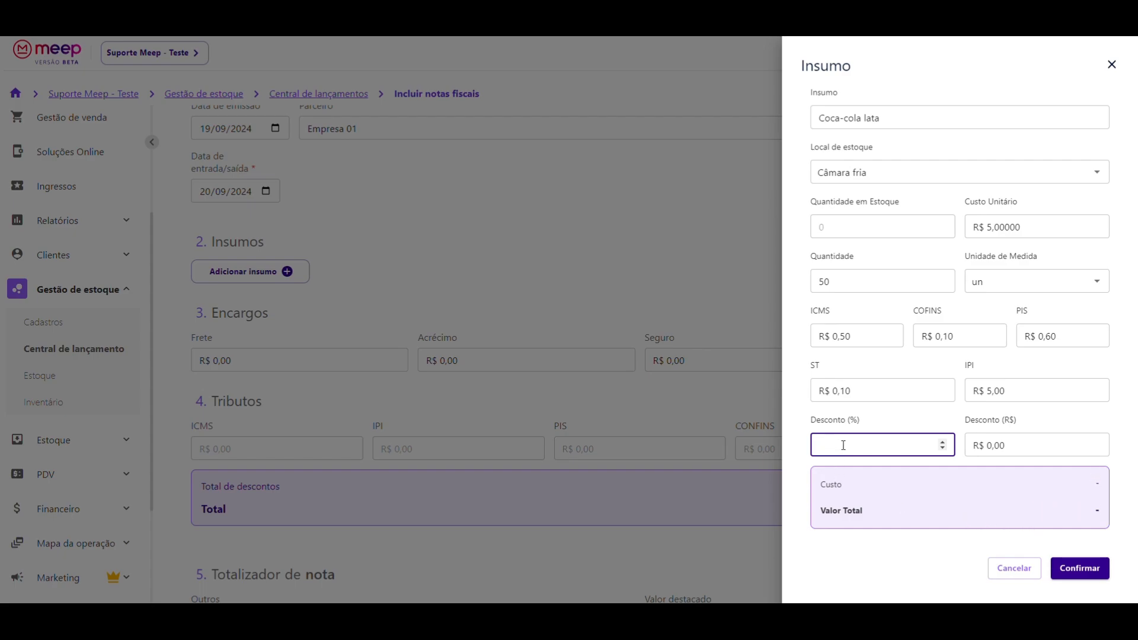
pyautogui.write('0')
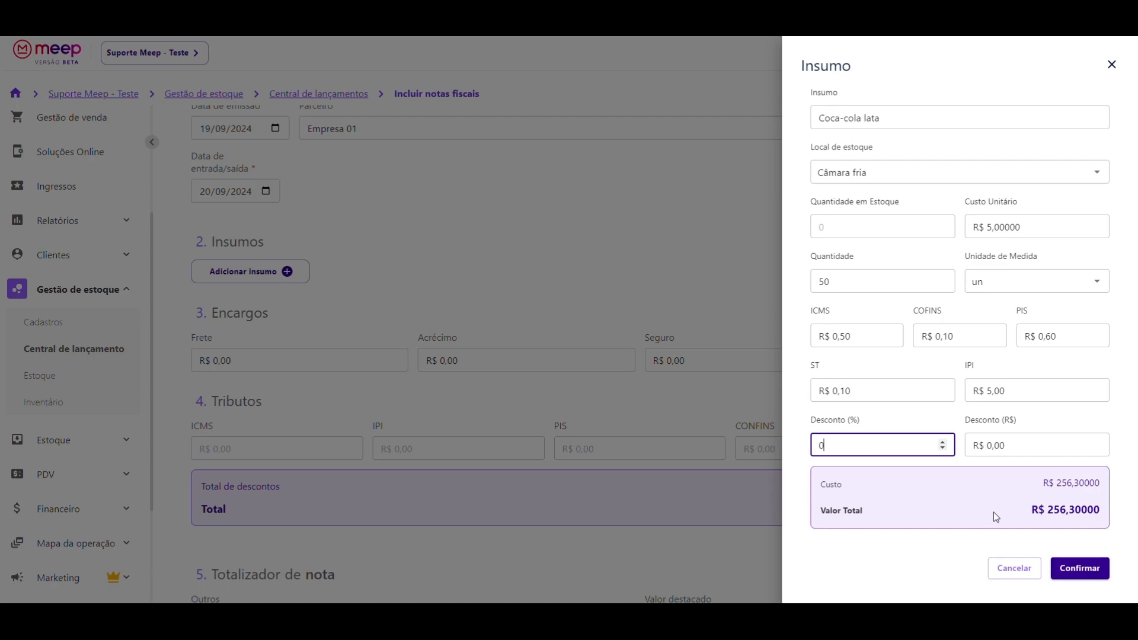
pyautogui.click(945, 423)
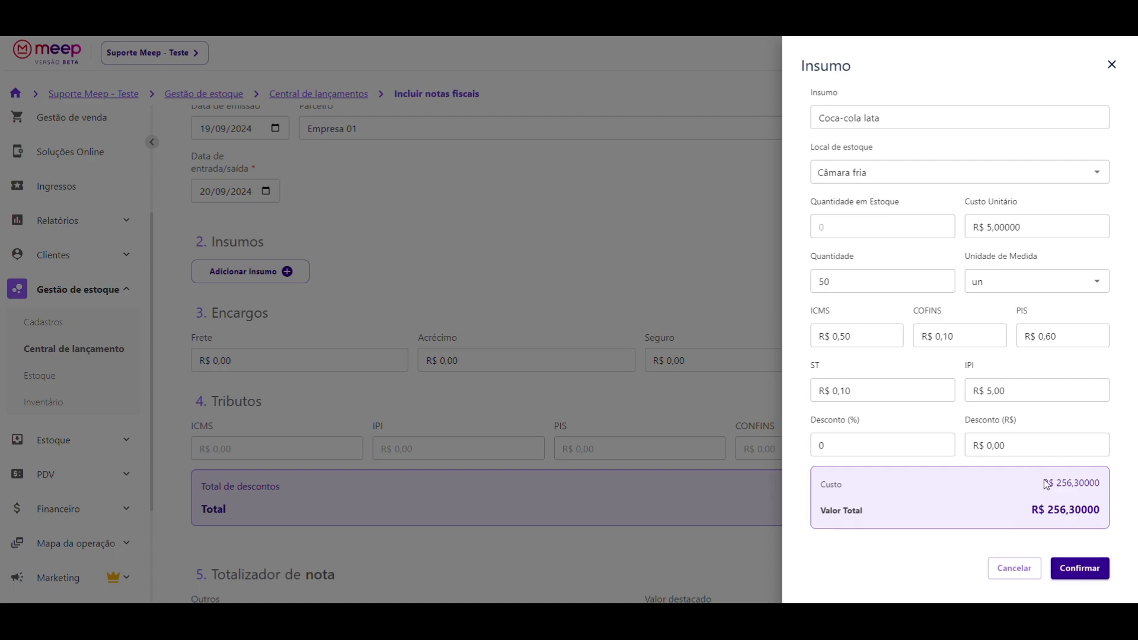
# - Check the R$ 256,30000 cost and total, then confirm the Coca-cola lata line
pyautogui.moveTo(1056, 483); pyautogui.dragTo(1081, 482)
pyautogui.moveTo(1030, 514); pyautogui.dragTo(1102, 510)
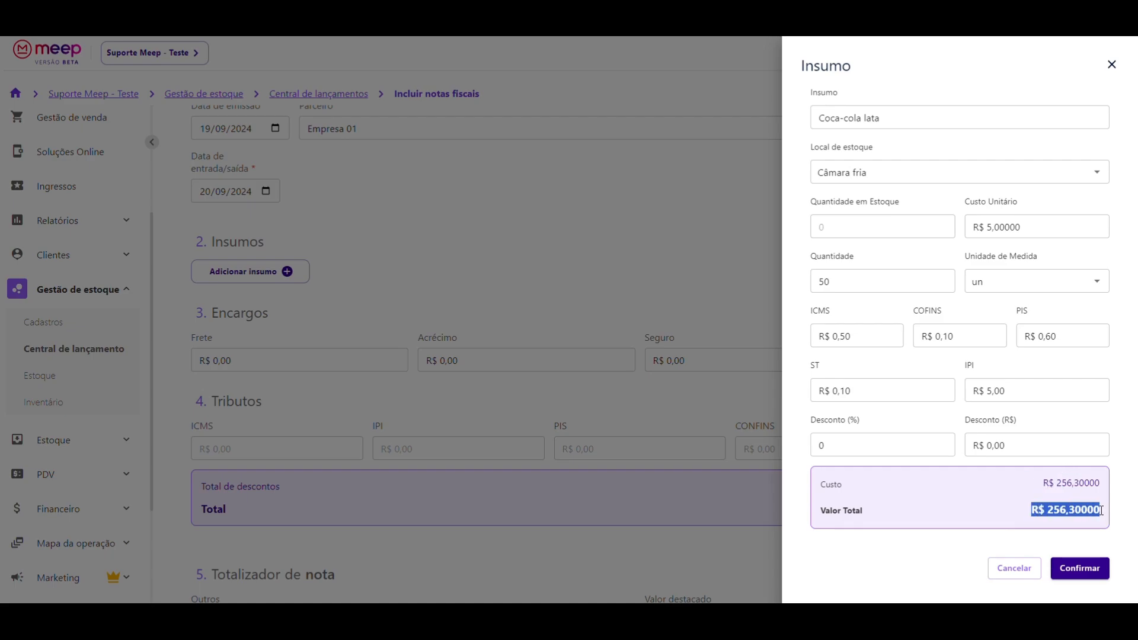
pyautogui.click(1105, 505)
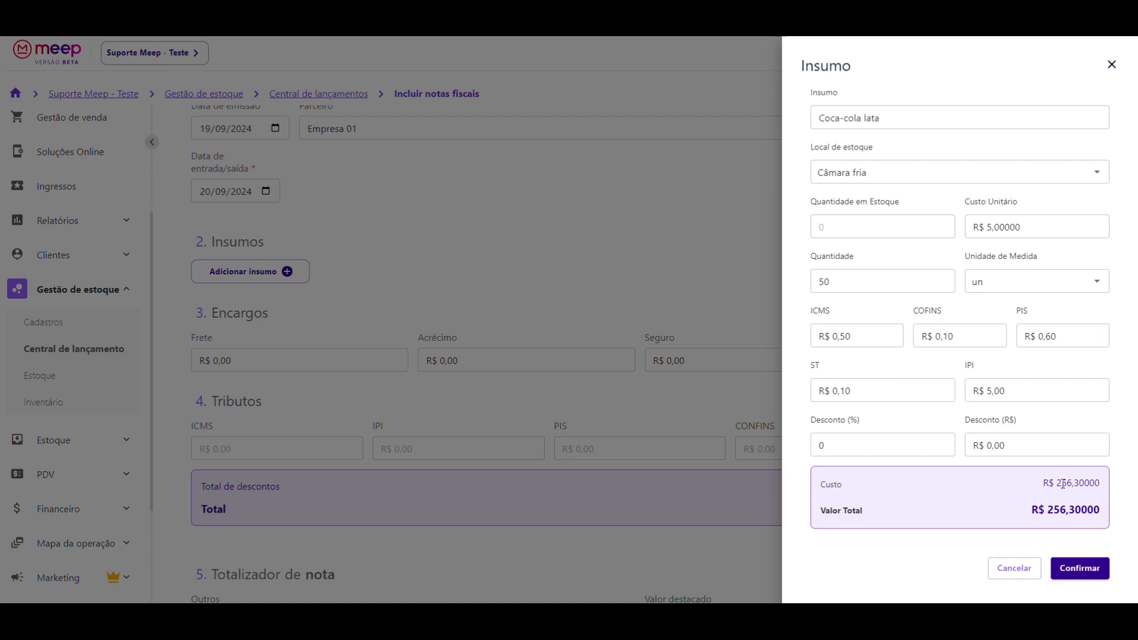
pyautogui.moveTo(1032, 511); pyautogui.dragTo(1104, 514)
pyautogui.click(1067, 509)
pyautogui.click(834, 287)
pyautogui.moveTo(1056, 484); pyautogui.dragTo(1103, 488)
pyautogui.click(1066, 491)
pyautogui.moveTo(1057, 483); pyautogui.dragTo(1103, 481)
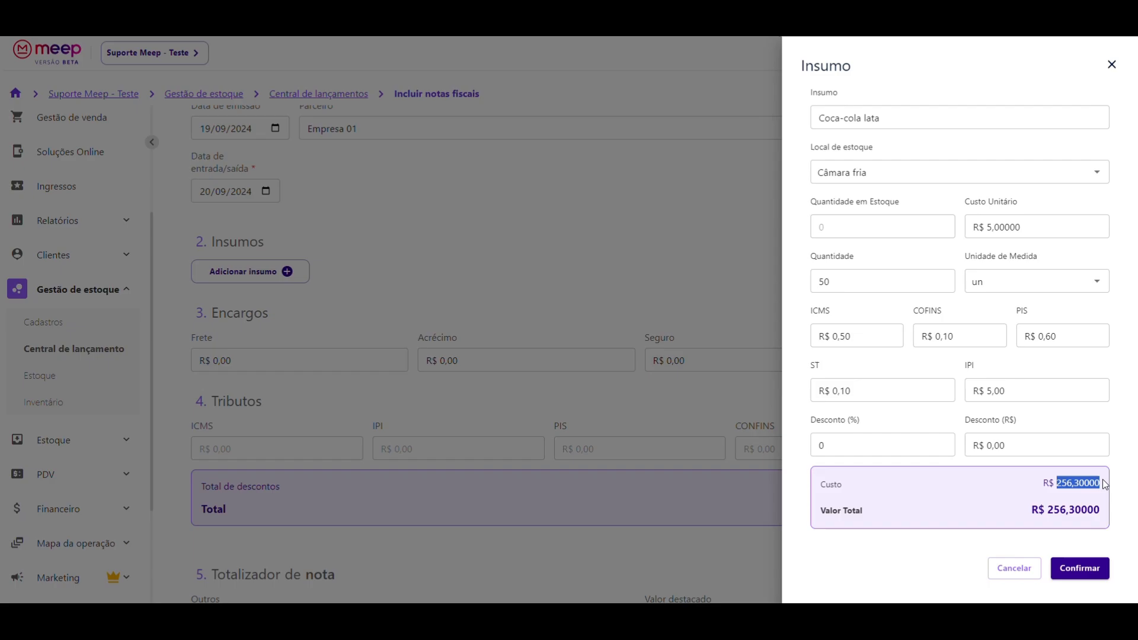
pyautogui.click(1079, 575)
pyautogui.scroll(-1, 729, 358)
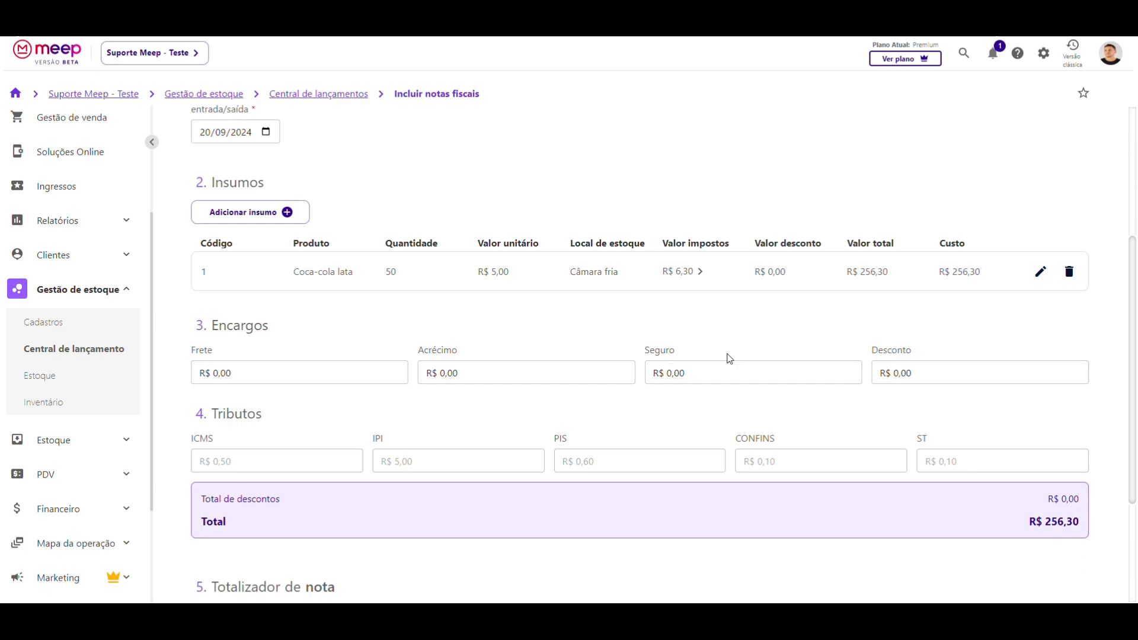
pyautogui.scroll(-1, 730, 358)
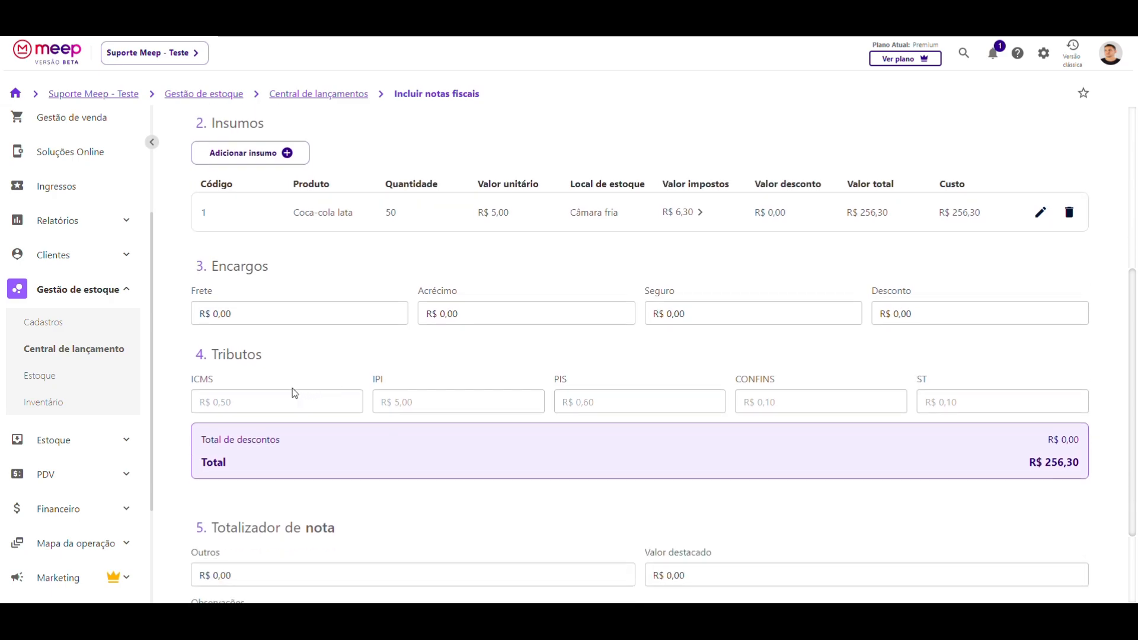
# - Enter Frete 10,00, Acréscimo 5,00 and Seguro 60,00, leaving invoice Desconto at 0,00
pyautogui.click(240, 316)
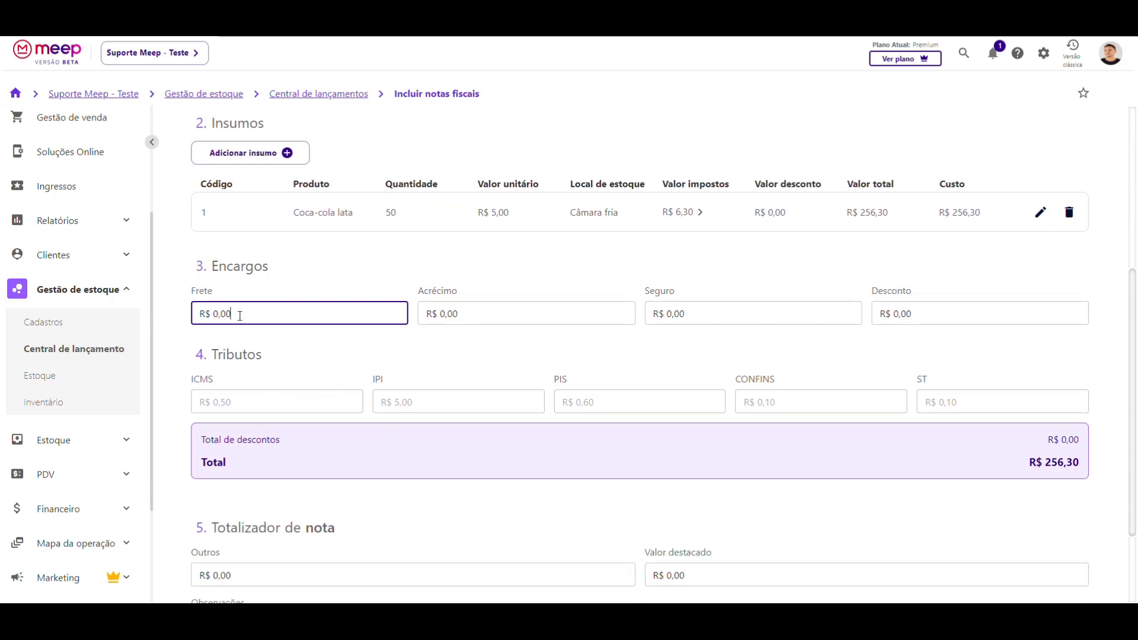
pyautogui.write('1000')
pyautogui.click(432, 307)
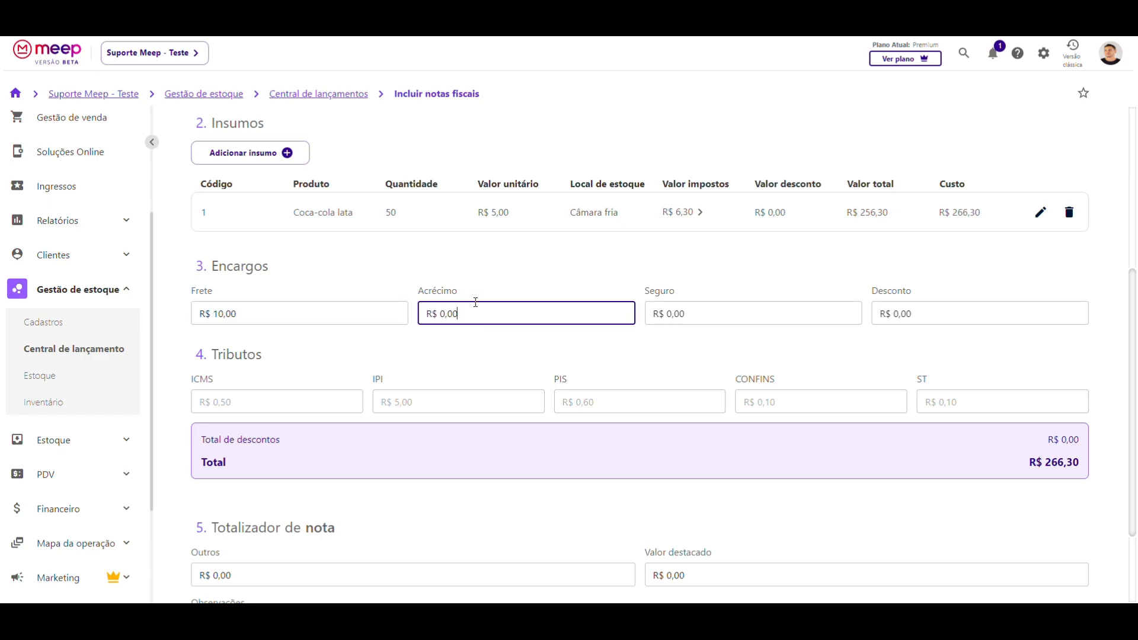
pyautogui.write('500')
pyautogui.click(712, 314)
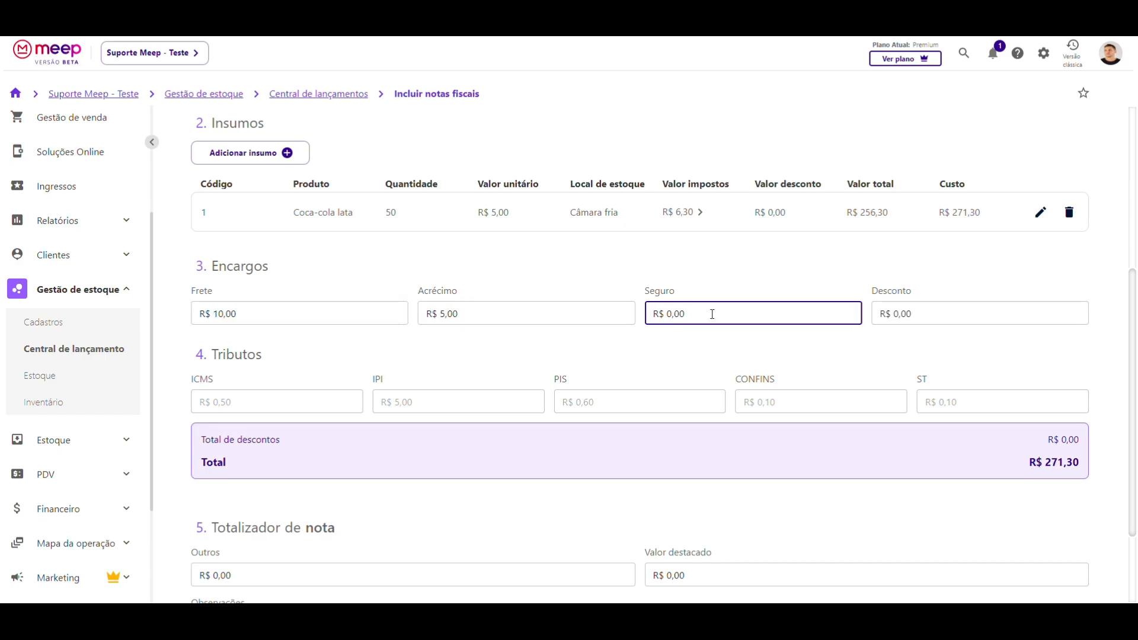
pyautogui.write('6000')
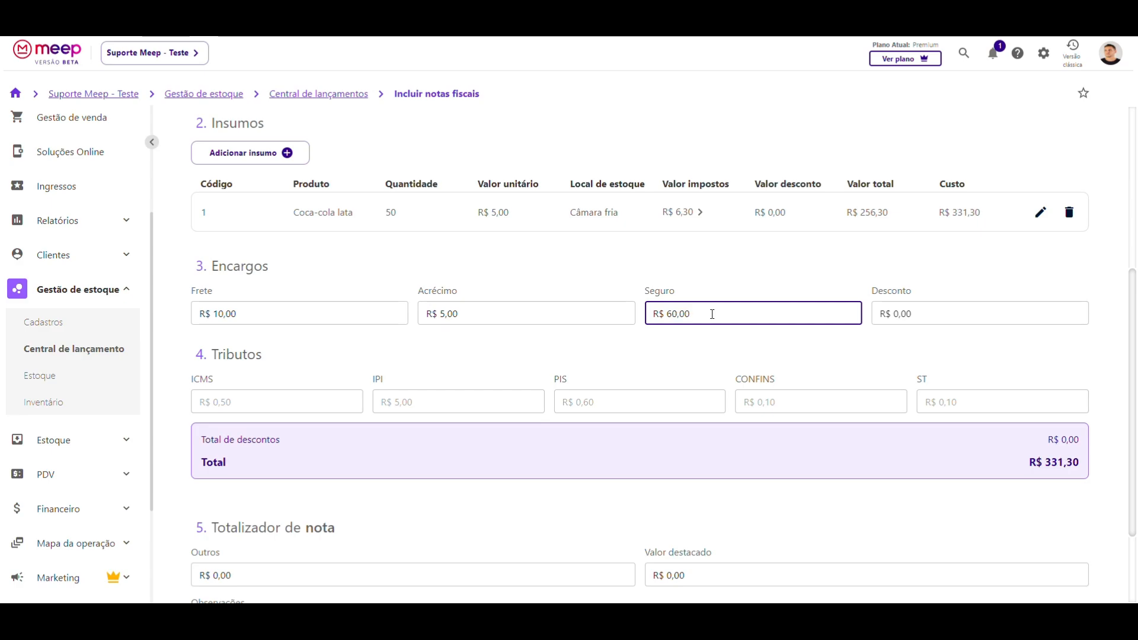
pyautogui.moveTo(913, 313)
pyautogui.mouseDown()
pyautogui.moveTo(881, 314)
pyautogui.moveTo(916, 299)
pyautogui.mouseUp()
pyautogui.click(881, 315)
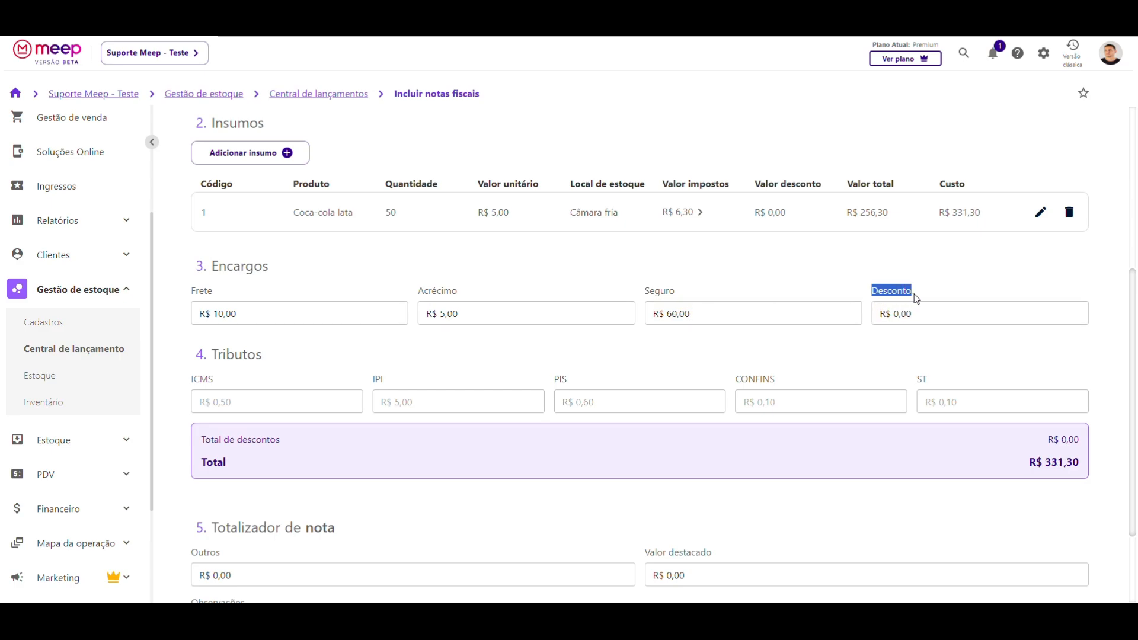
pyautogui.click(917, 299)
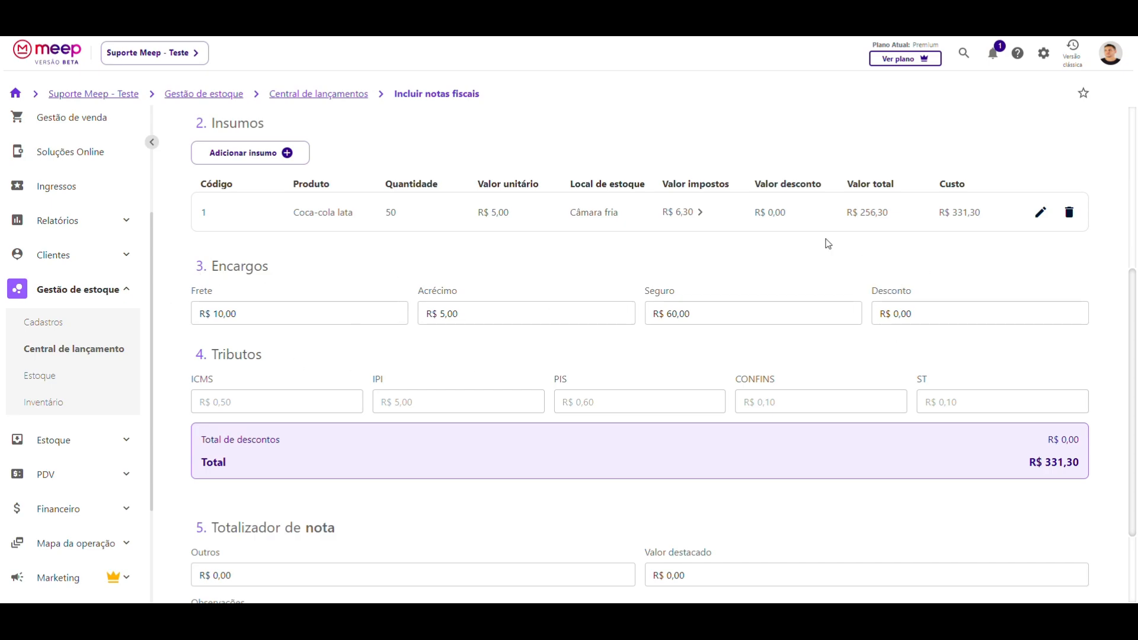
pyautogui.scroll(1, 672, 279)
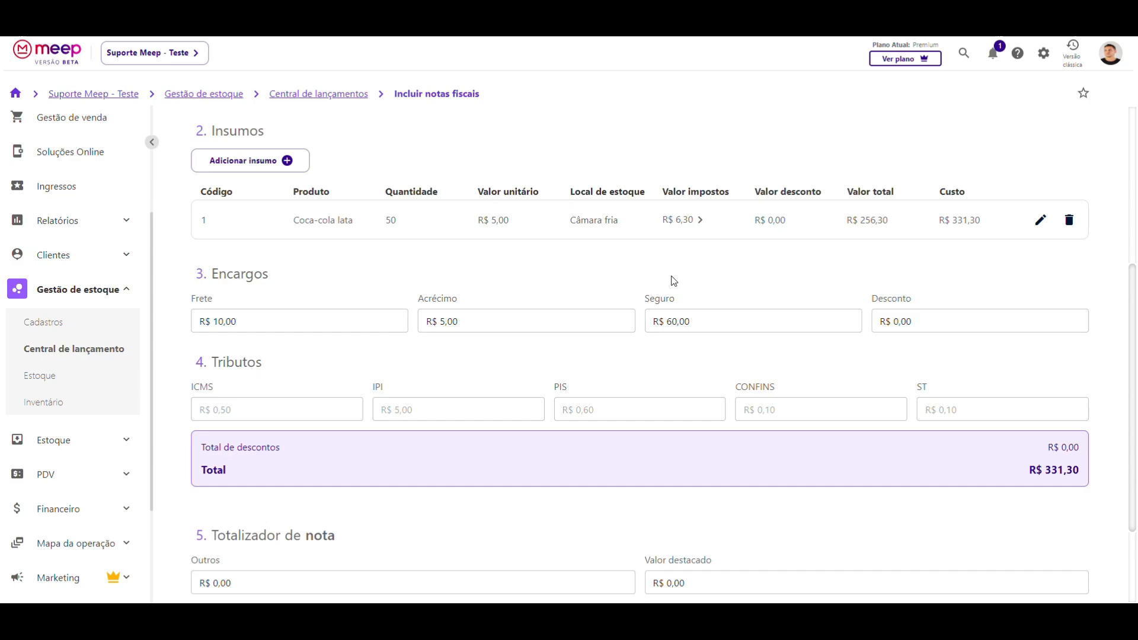
# - Add a Batata supply line in Estoque padrão with unit cost 4,99
pyautogui.click(251, 219)
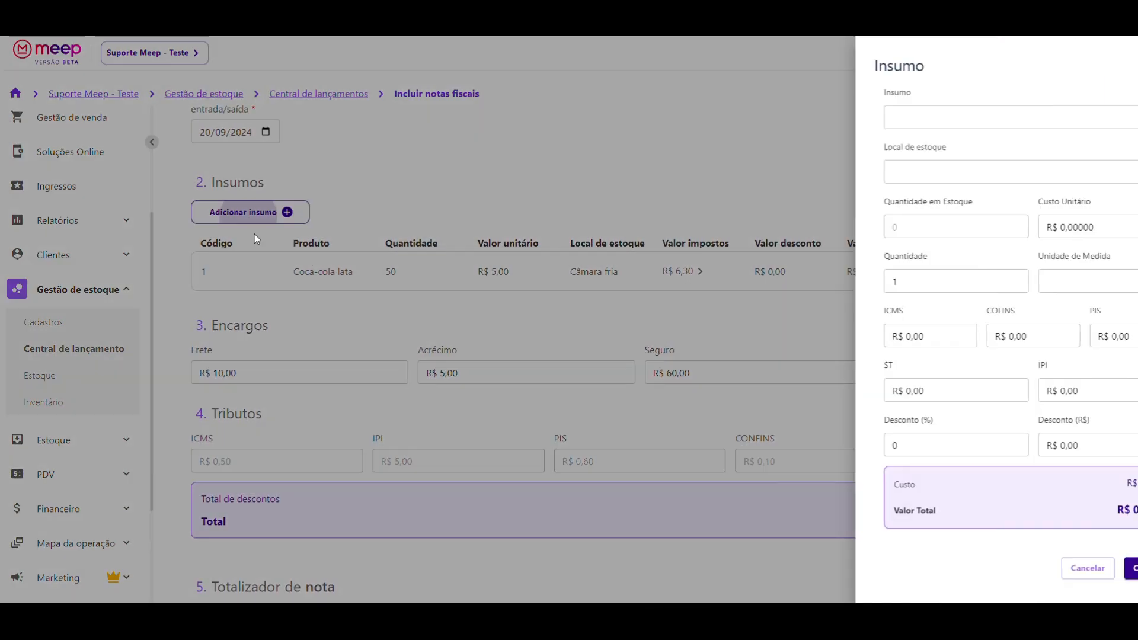
pyautogui.click(861, 114)
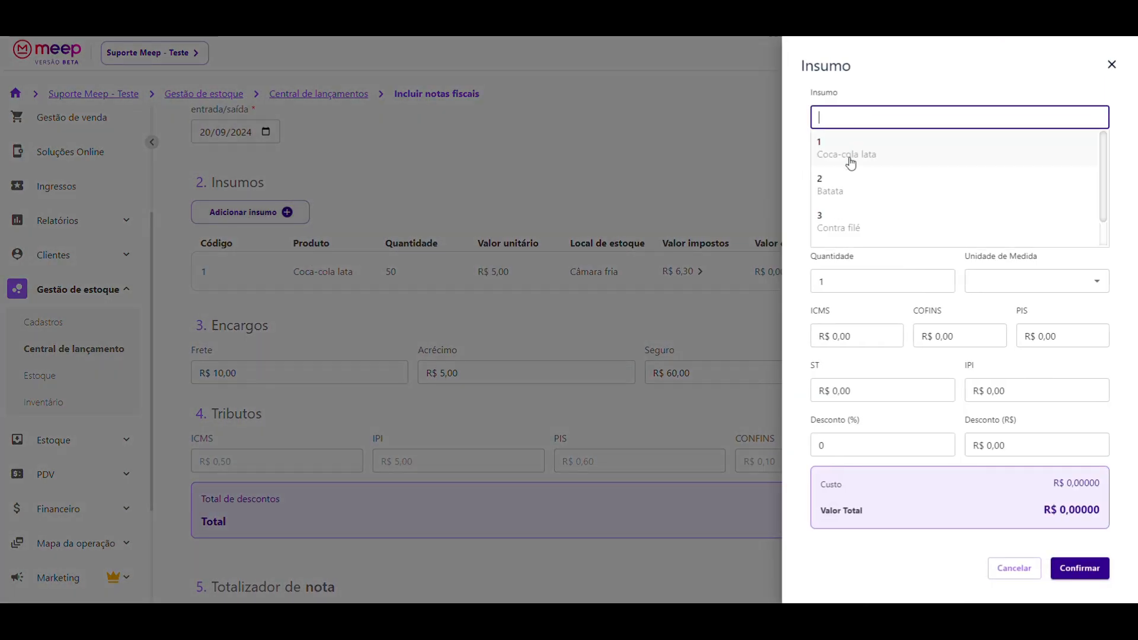
pyautogui.scroll(-1, 838, 188)
pyautogui.scroll(1, 842, 196)
pyautogui.click(842, 195)
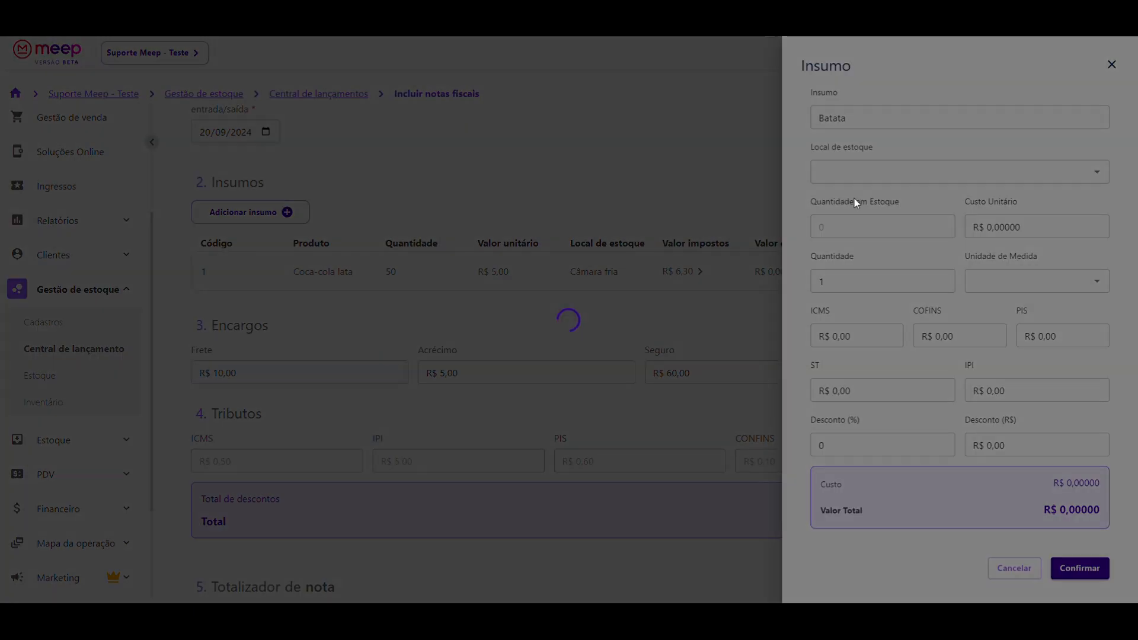
pyautogui.click(845, 172)
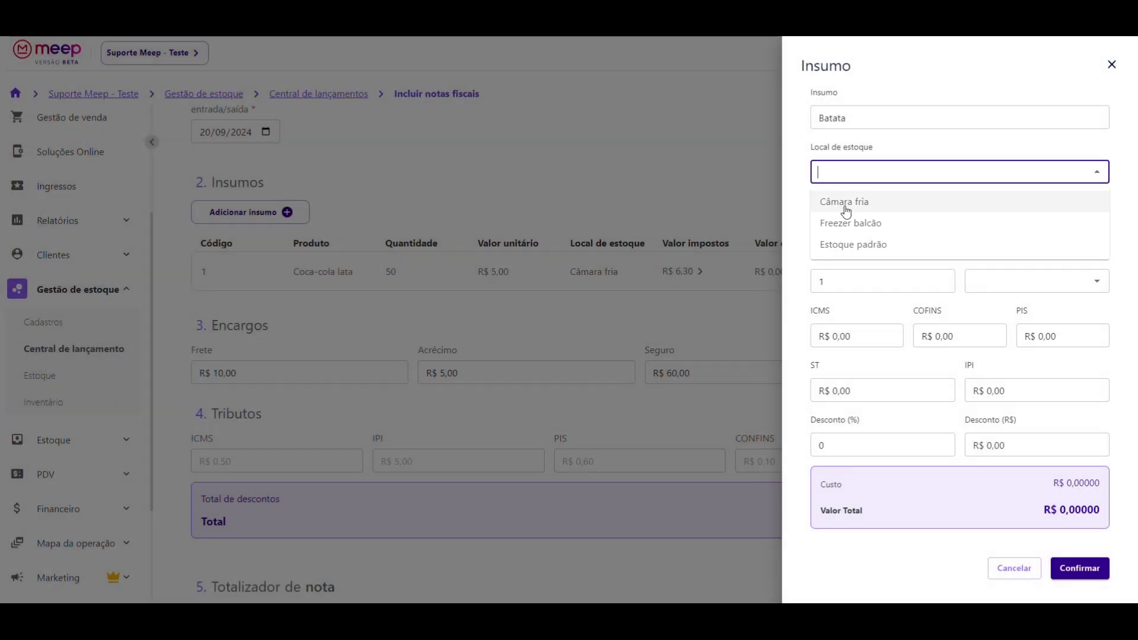
pyautogui.click(845, 244)
pyautogui.click(1037, 229)
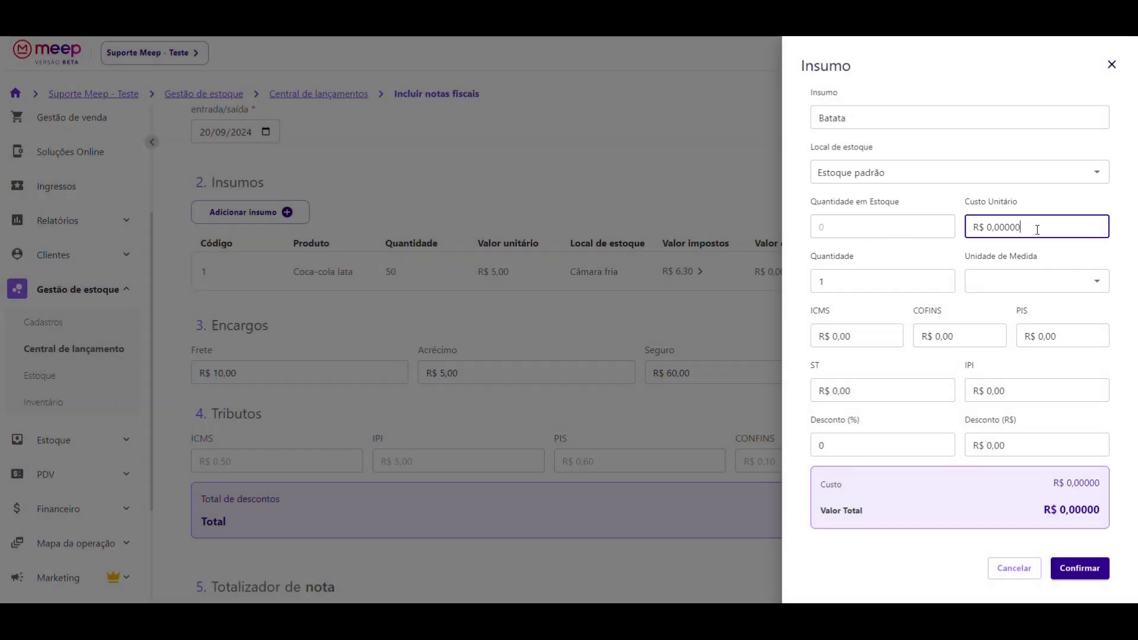
pyautogui.write('4999')
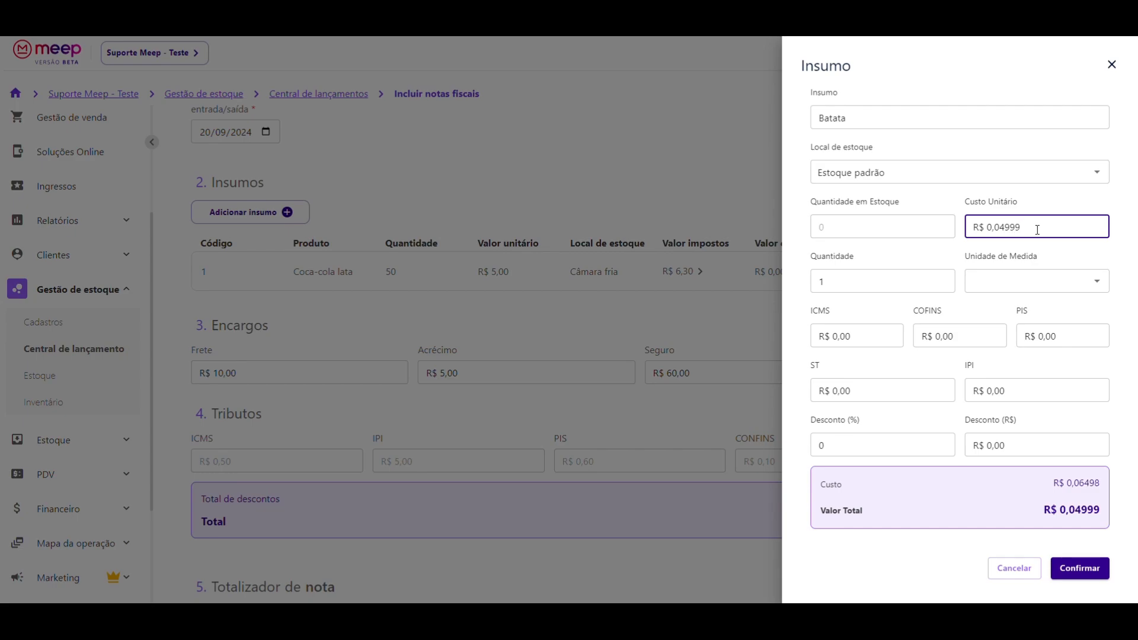
pyautogui.press('BackSpace')
pyautogui.write('000')
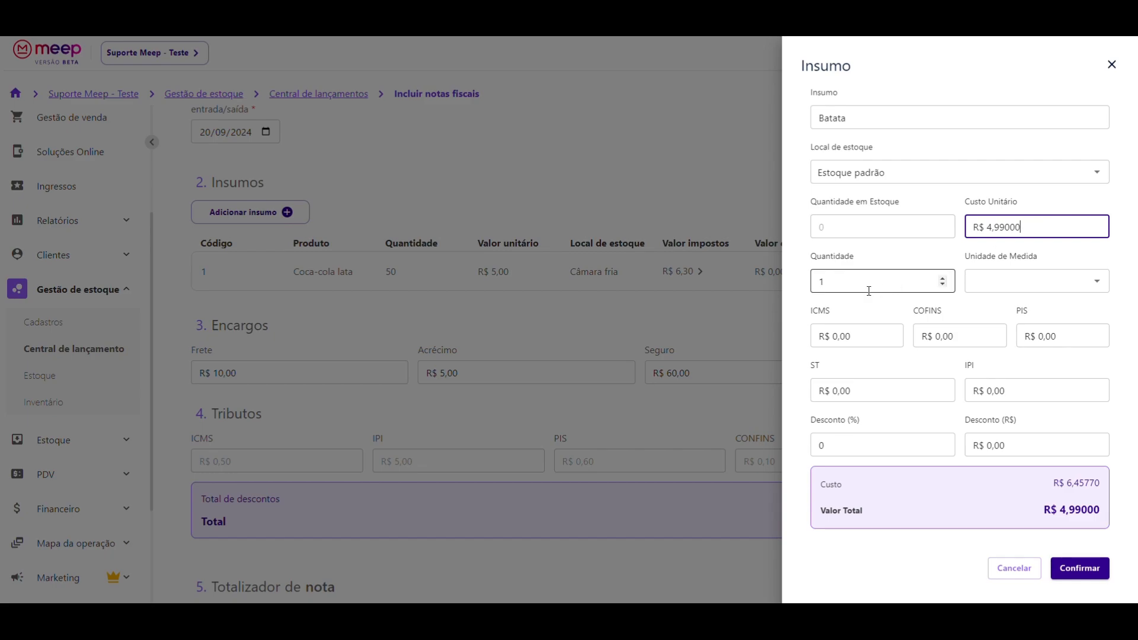
# - Set Batata's quantity to 50 kg, review its cost and confirm the line
pyautogui.moveTo(870, 287); pyautogui.dragTo(812, 283)
pyautogui.write('5')
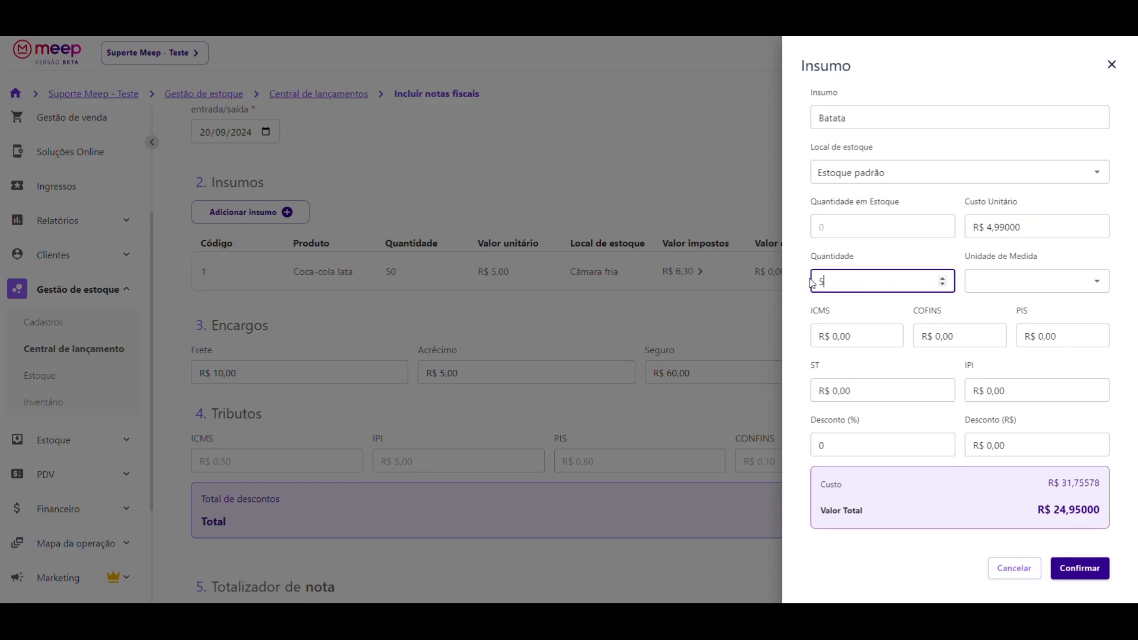
pyautogui.write('0')
pyautogui.click(989, 281)
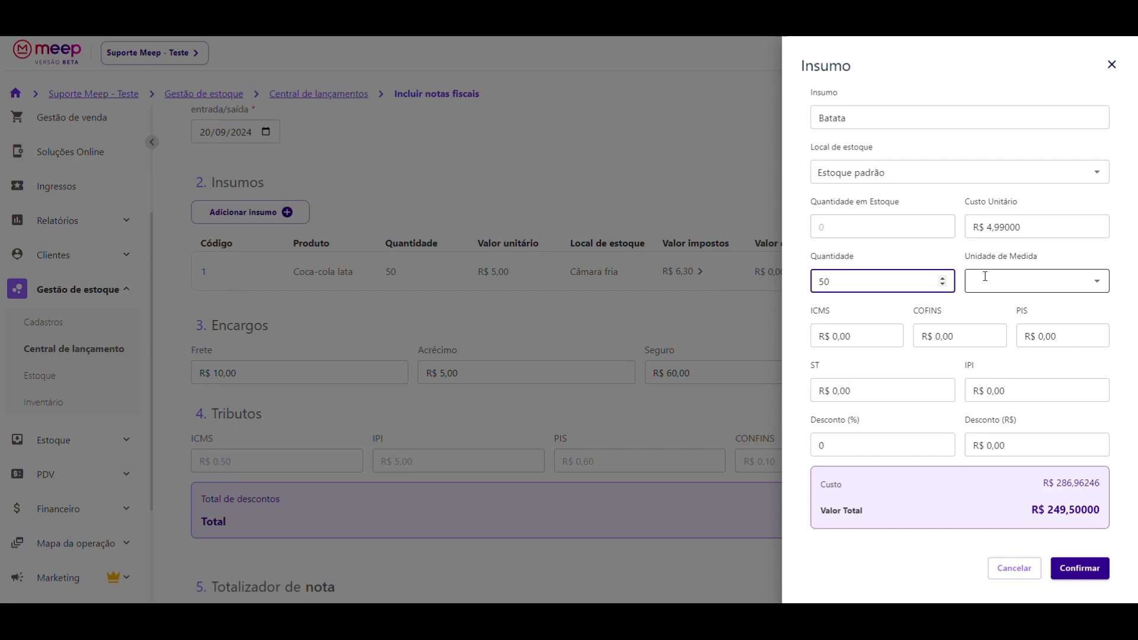
pyautogui.click(988, 313)
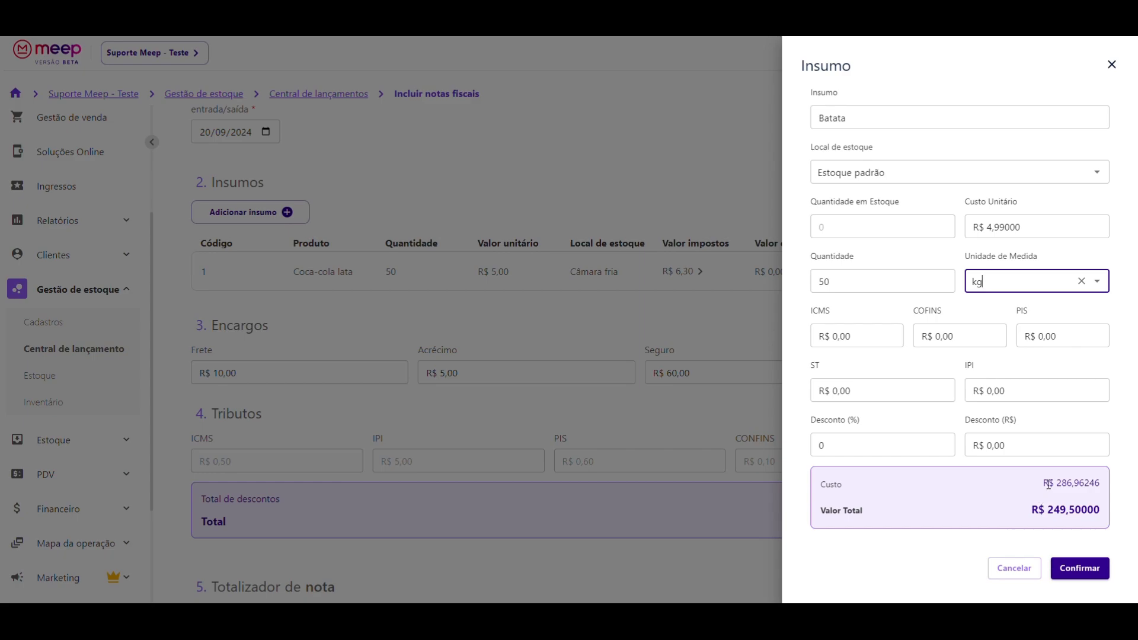
pyautogui.moveTo(1057, 483); pyautogui.dragTo(1100, 483)
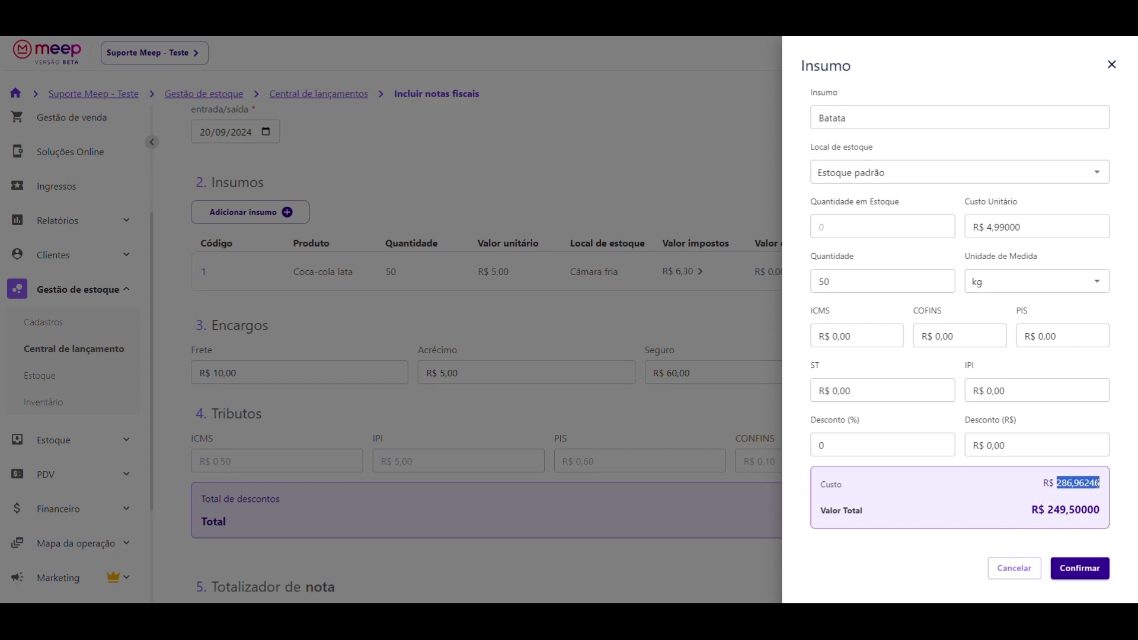
pyautogui.moveTo(1033, 509); pyautogui.dragTo(1101, 513)
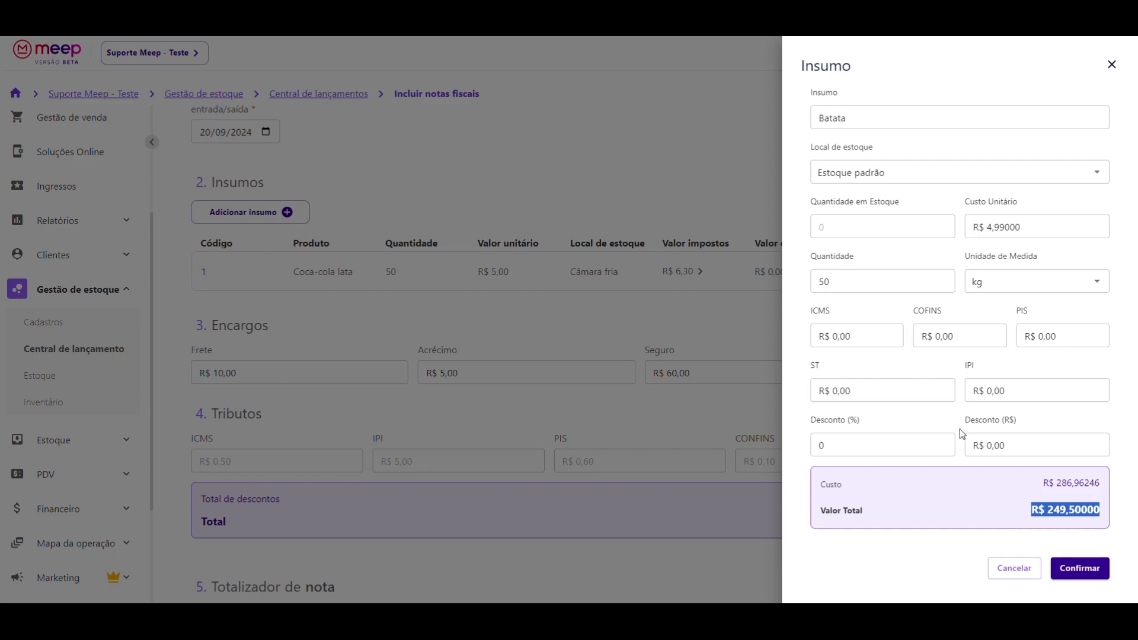
pyautogui.click(1078, 496)
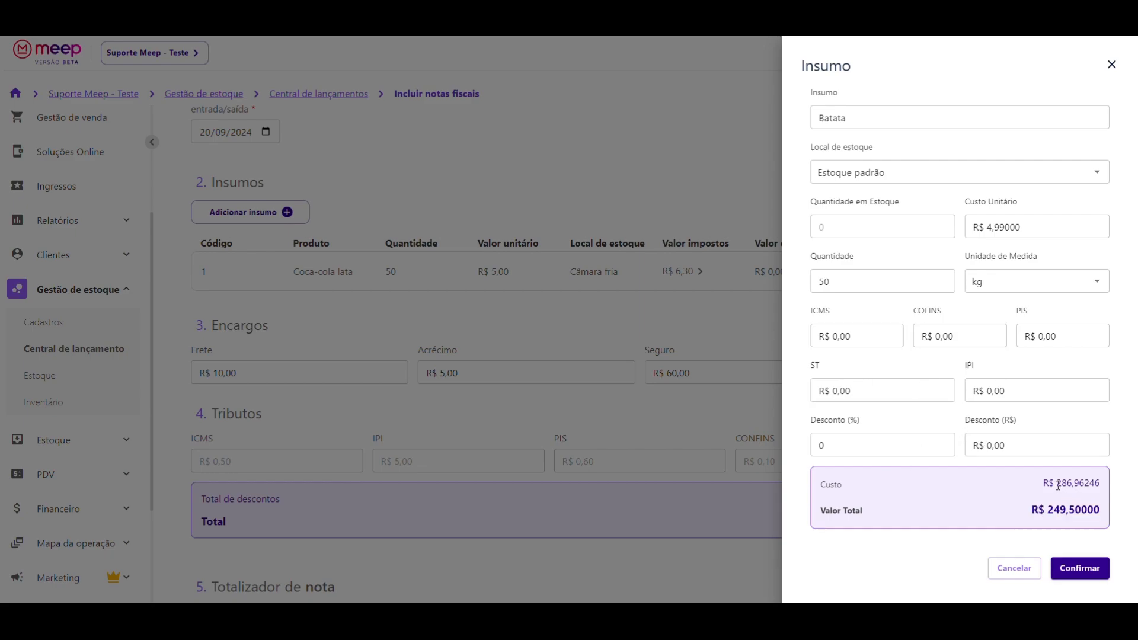
pyautogui.moveTo(1057, 483); pyautogui.dragTo(1107, 486)
pyautogui.click(1050, 490)
pyautogui.moveTo(1064, 483); pyautogui.dragTo(1072, 484)
pyautogui.click(1080, 568)
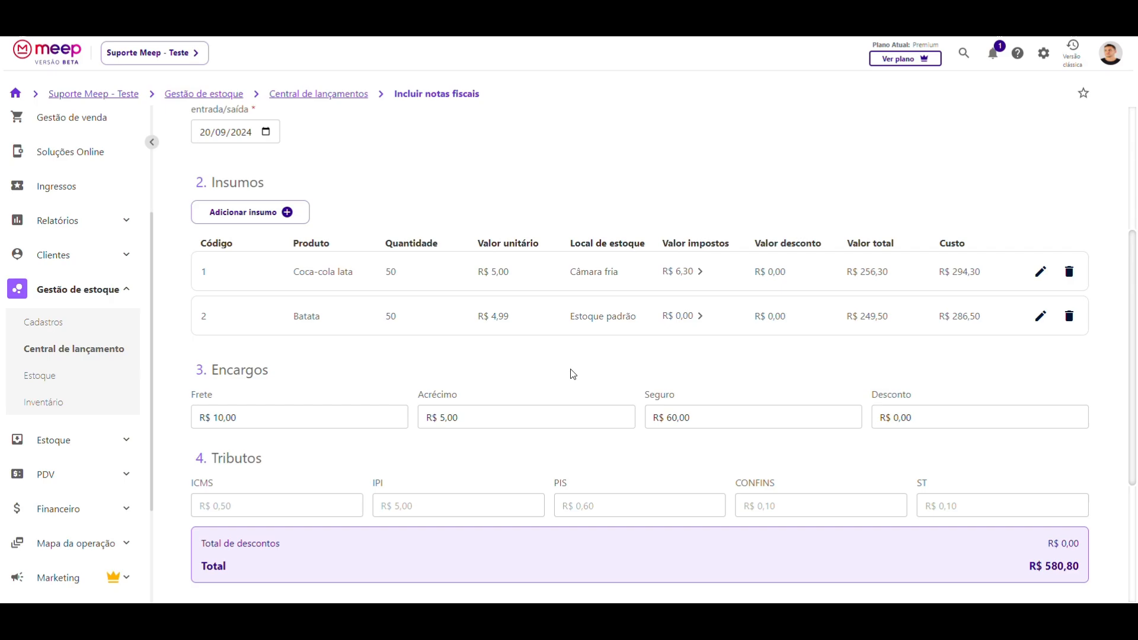
# - Add a Contra filé supply line in Estoque padrão with unit cost 45,00
pyautogui.click(247, 214)
pyautogui.click(847, 117)
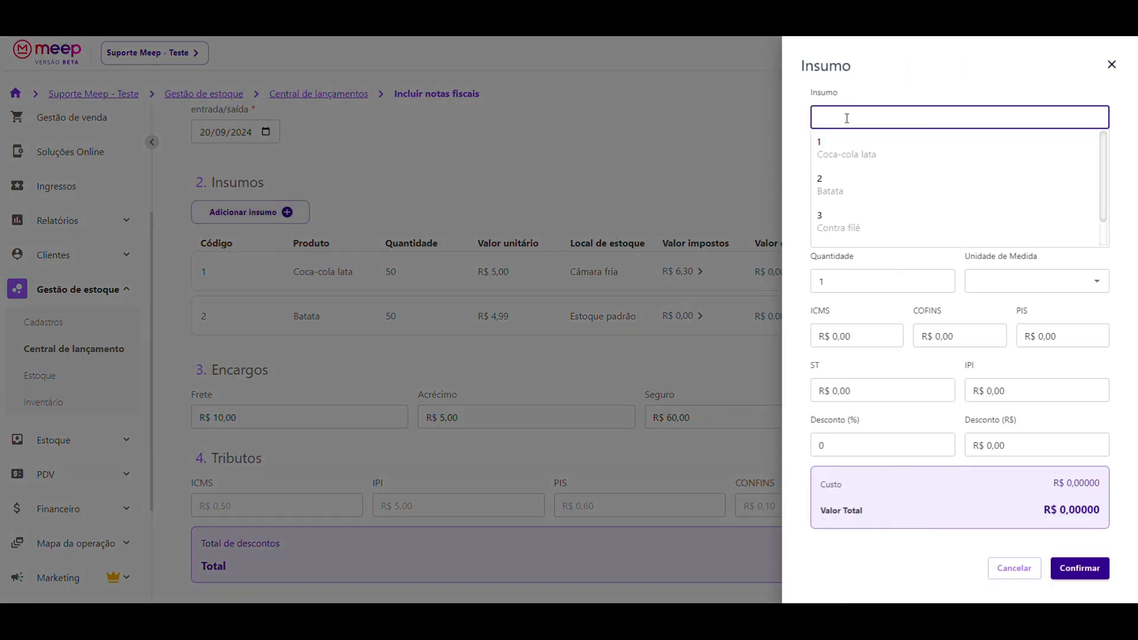
pyautogui.click(860, 221)
pyautogui.click(861, 171)
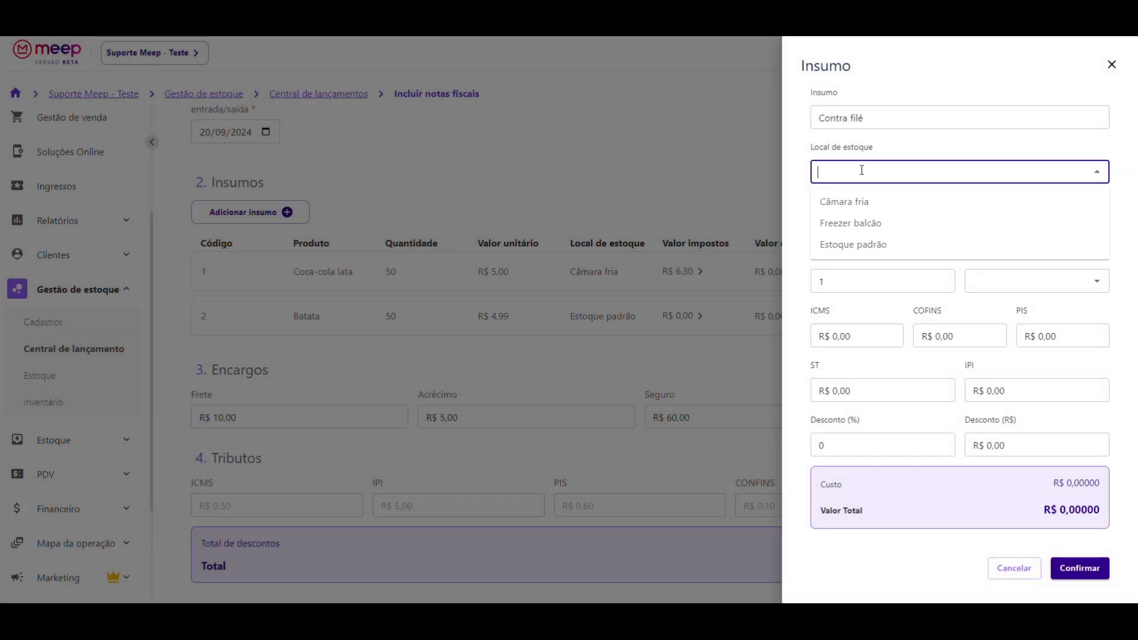
pyautogui.click(856, 243)
pyautogui.click(1030, 226)
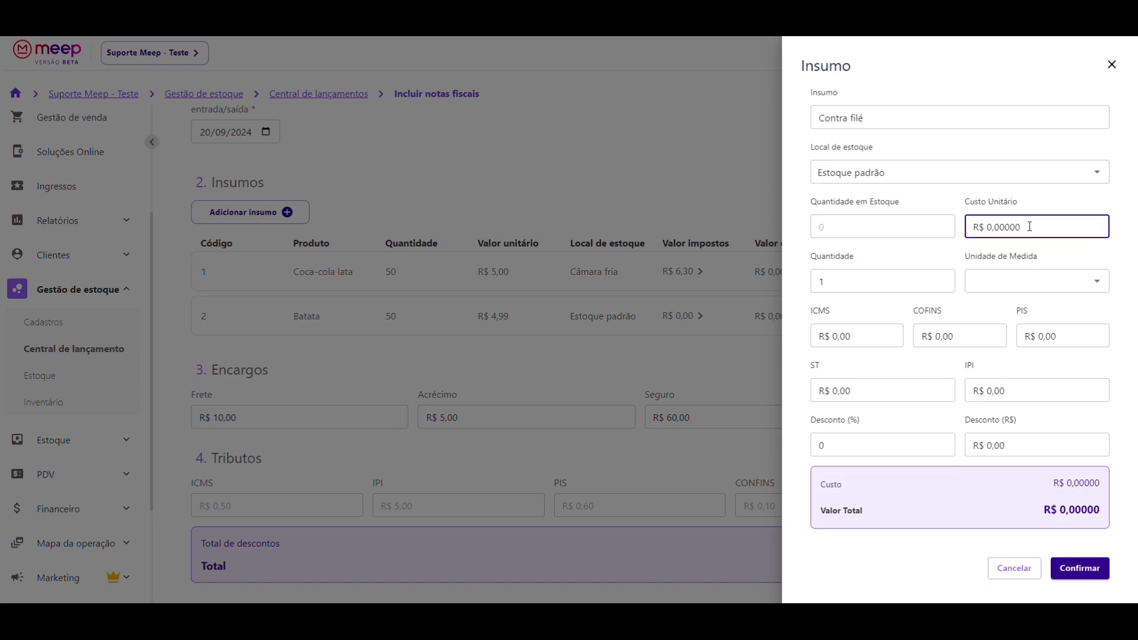
pyautogui.write('45,00000')
# - Set Contra filé's quantity to 50 kg and confirm the line
pyautogui.moveTo(864, 279); pyautogui.dragTo(799, 277)
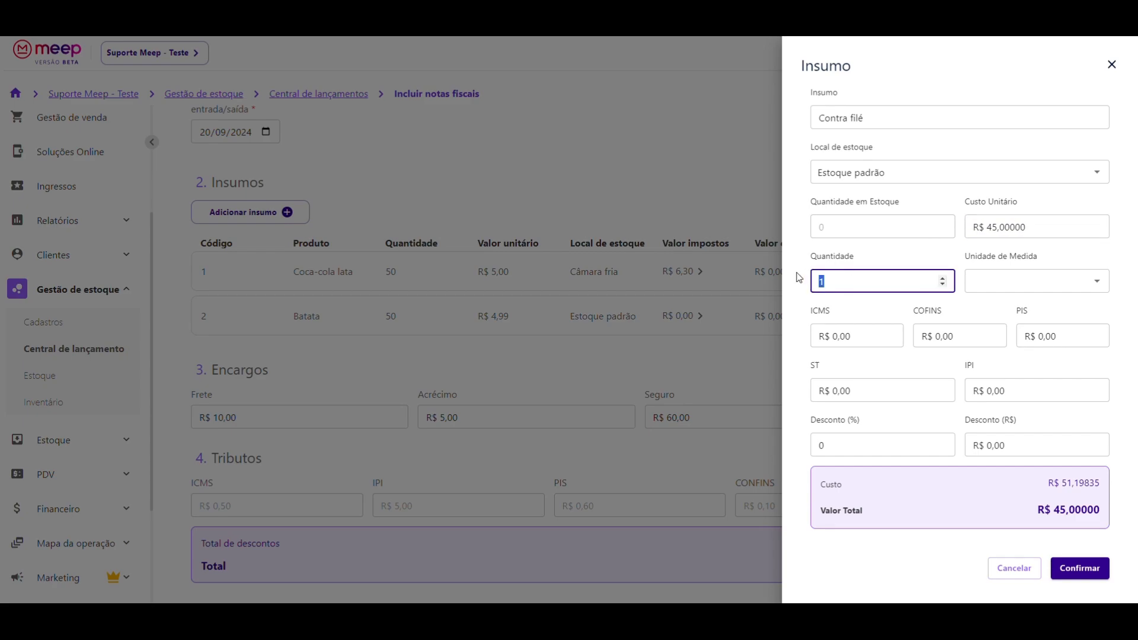
pyautogui.write('50')
pyautogui.click(1052, 283)
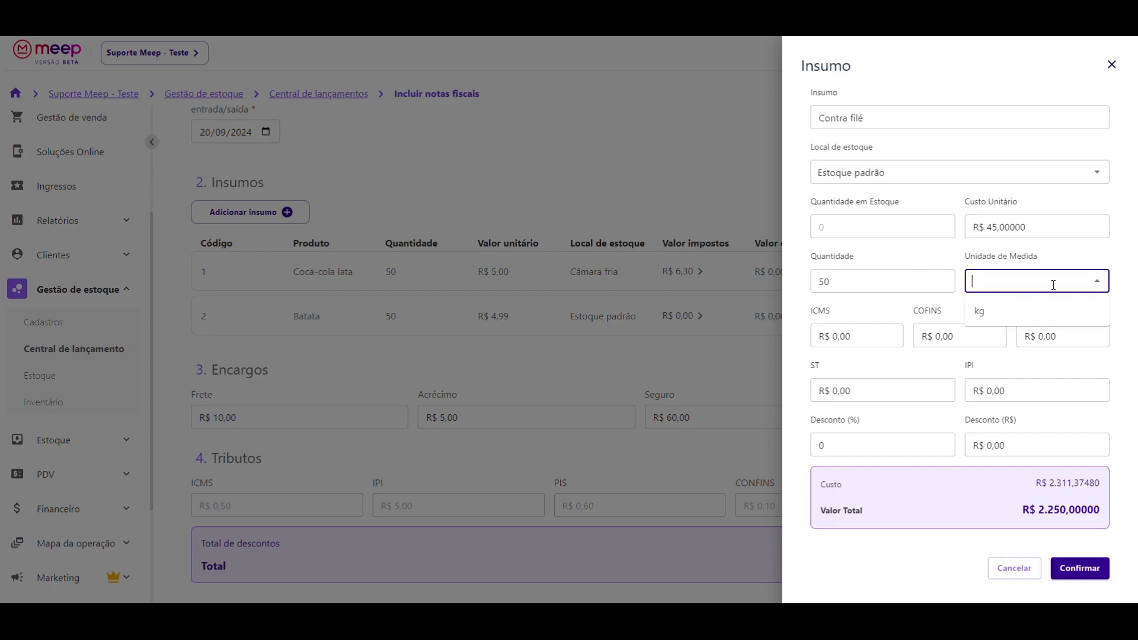
pyautogui.click(985, 315)
pyautogui.click(1080, 567)
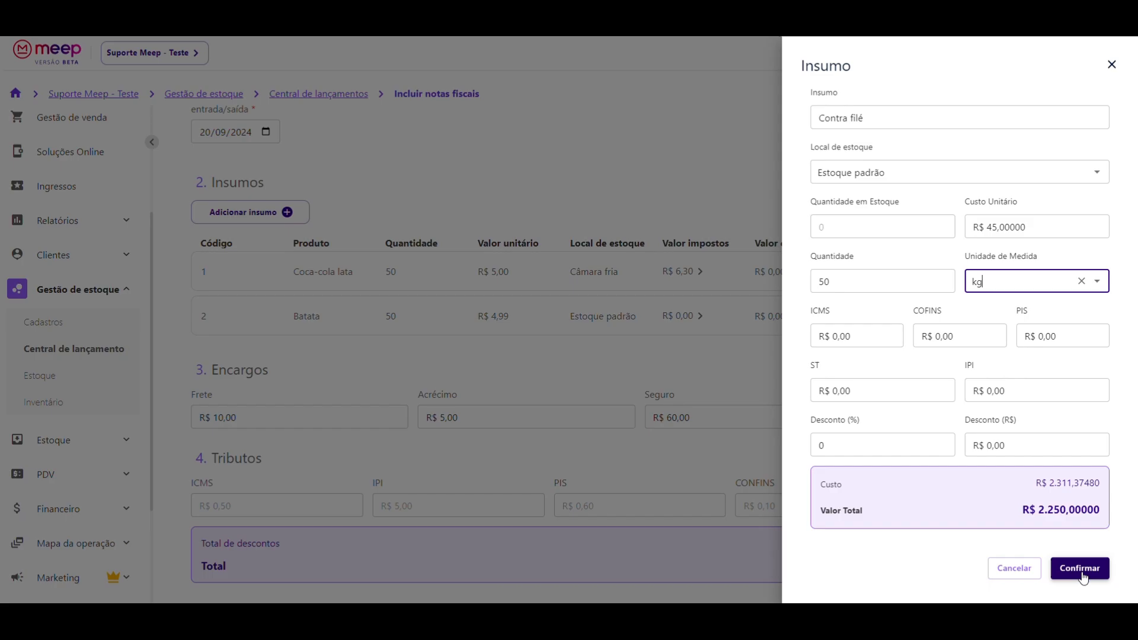
pyautogui.scroll(4, 577, 363)
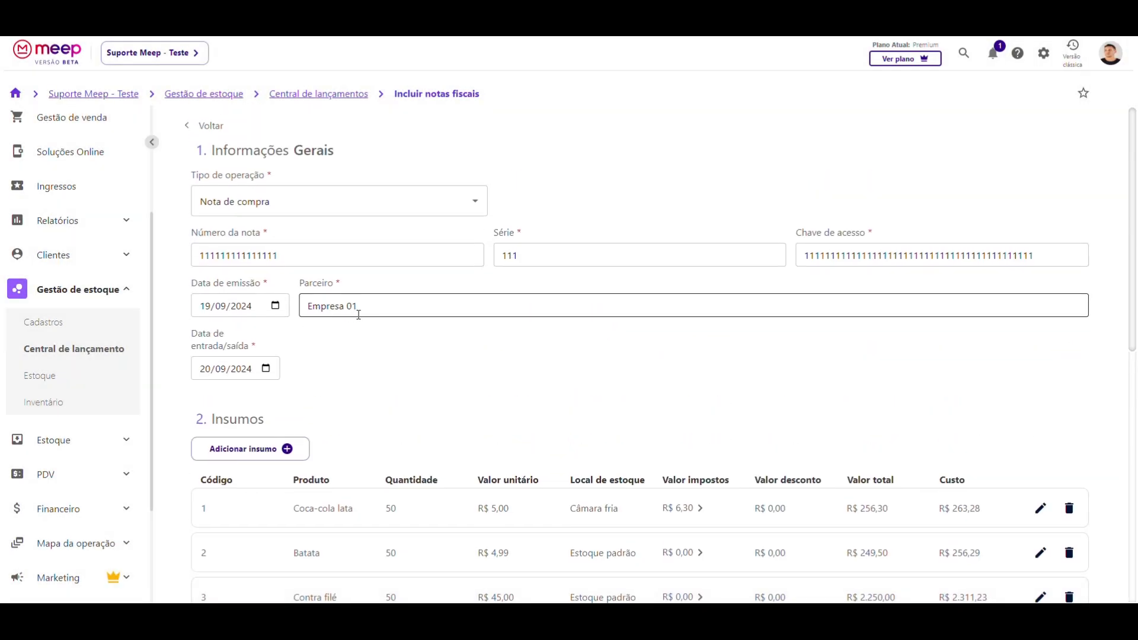
# - Check the invoice's discounts, Outros and Valor destacado amounts, and the R$ 2.830,80 total
pyautogui.scroll(-4, 359, 315)
pyautogui.scroll(-3, 309, 364)
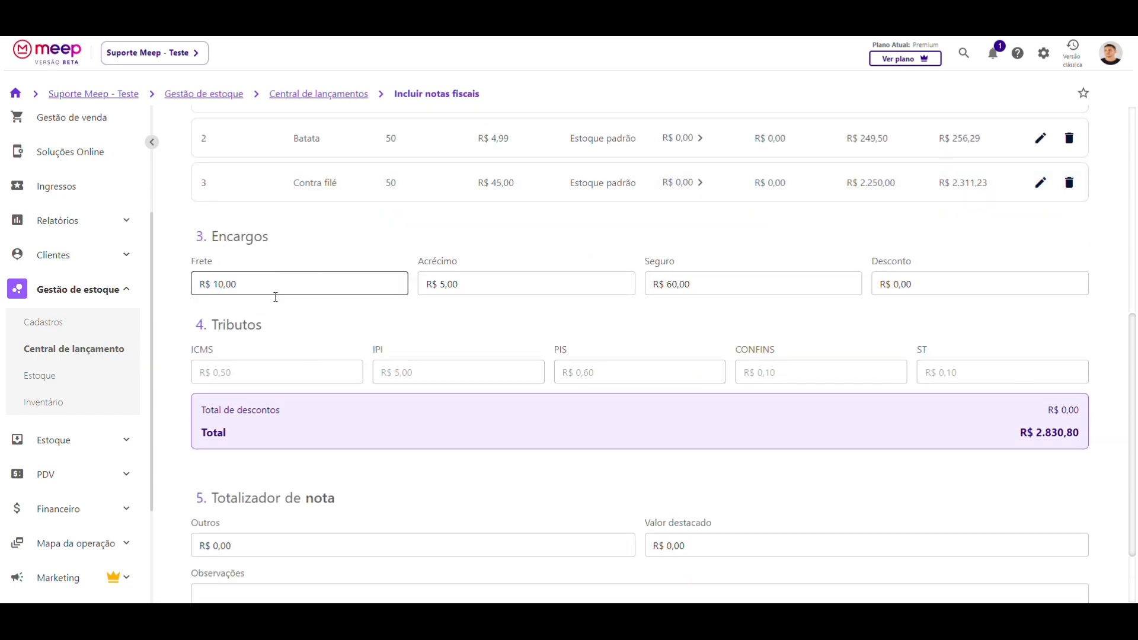
pyautogui.scroll(-2, 310, 338)
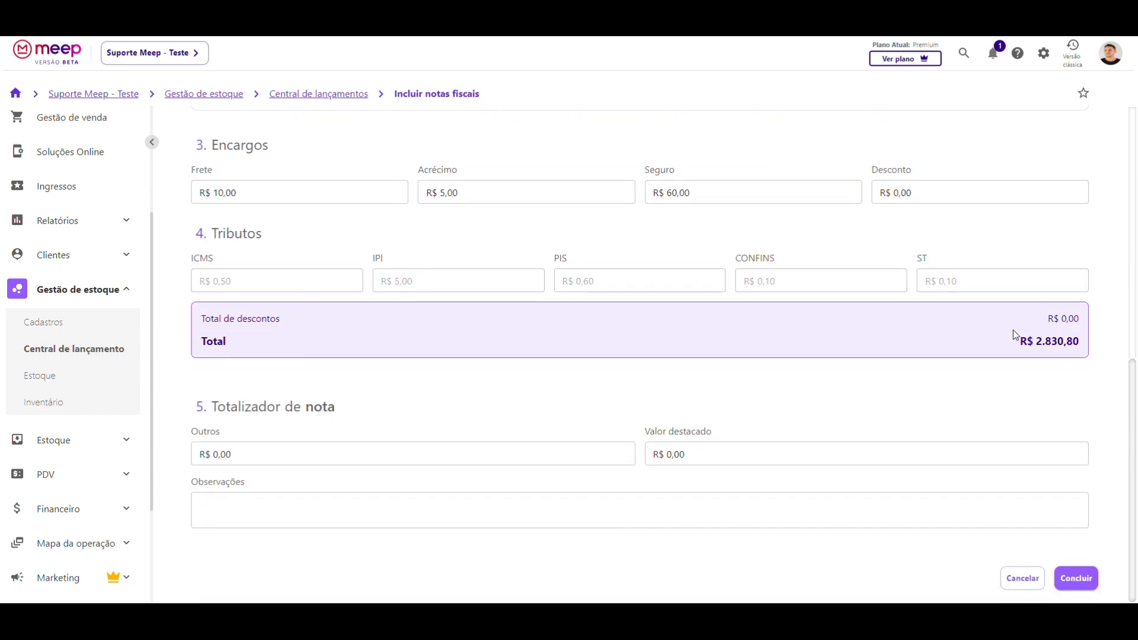
pyautogui.moveTo(1043, 319); pyautogui.dragTo(1057, 319)
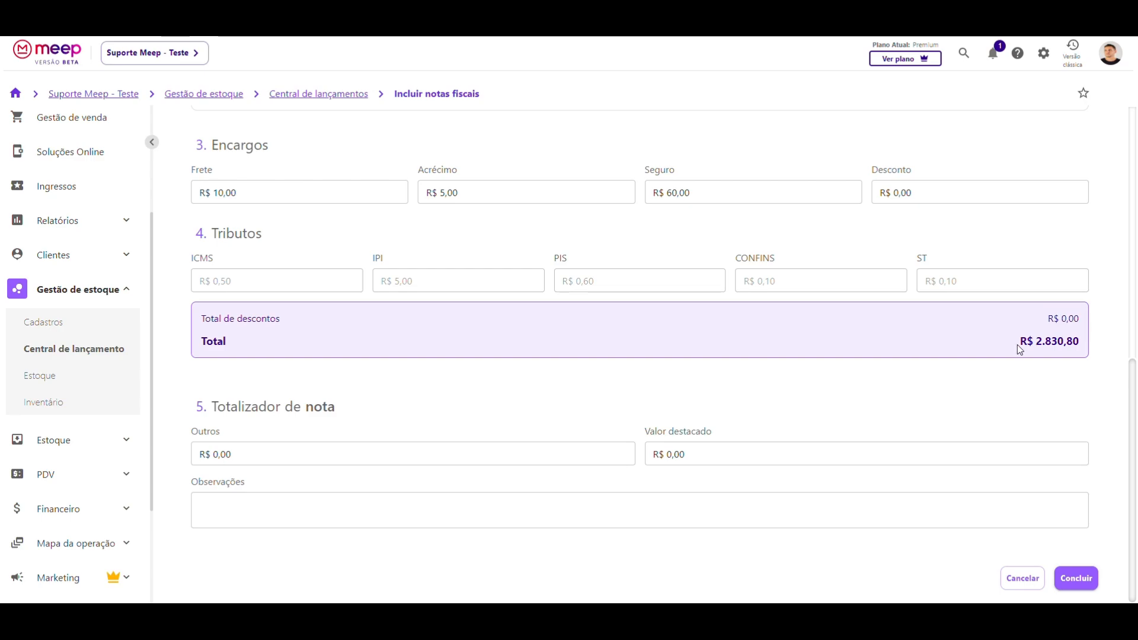
pyautogui.moveTo(1019, 342); pyautogui.dragTo(1091, 341)
pyautogui.click(866, 375)
pyautogui.click(317, 451)
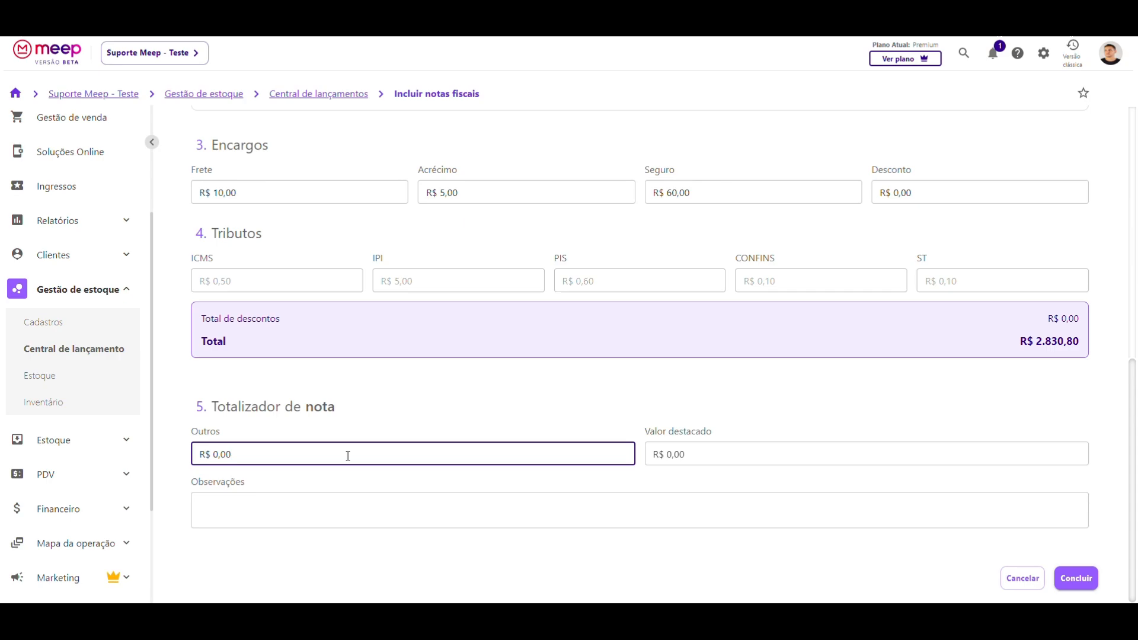
pyautogui.click(696, 453)
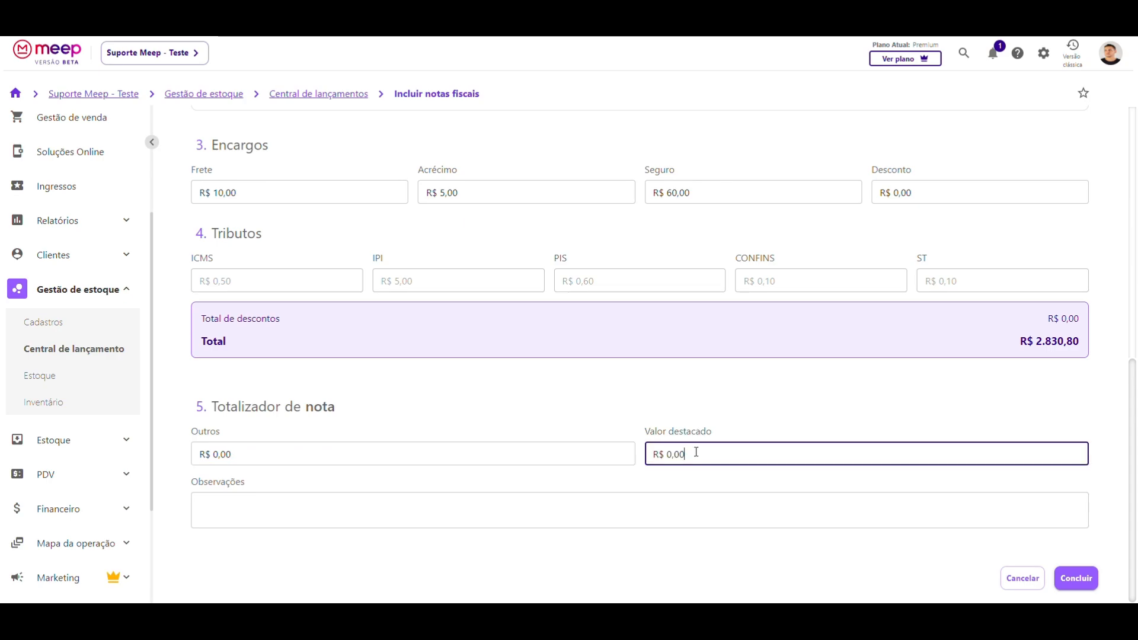
# - Review the Encargos charges, including Frete and Acréscimo
pyautogui.scroll(1, 697, 452)
pyautogui.scroll(-1, 696, 452)
pyautogui.scroll(3, 696, 452)
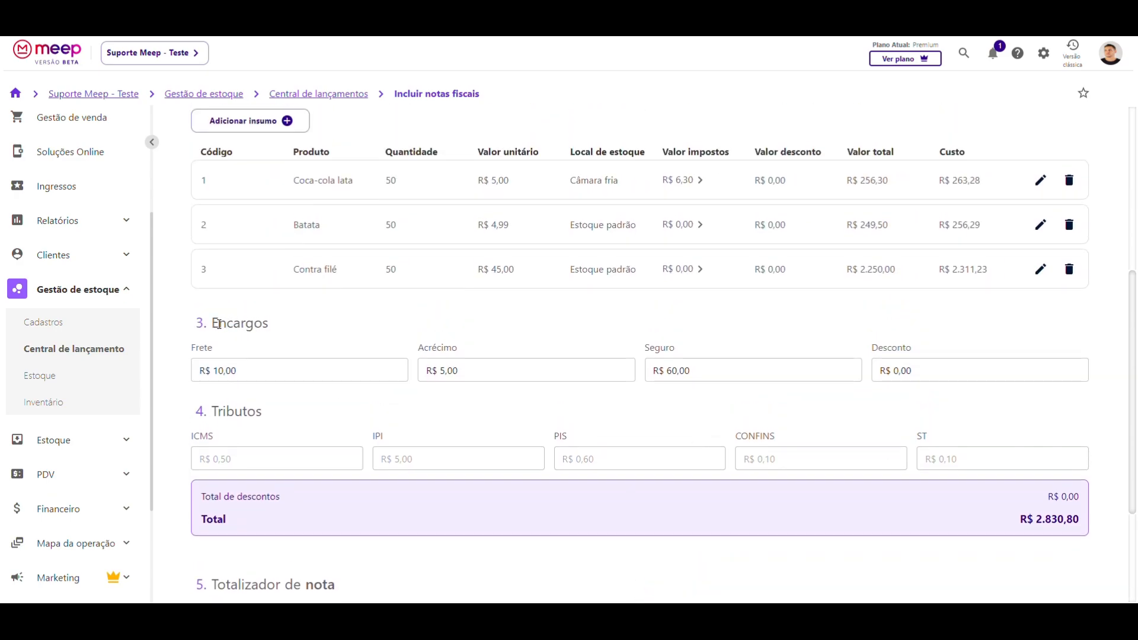
pyautogui.moveTo(212, 324); pyautogui.dragTo(290, 324)
pyautogui.click(201, 348)
pyautogui.moveTo(200, 349); pyautogui.dragTo(212, 351)
pyautogui.moveTo(437, 350); pyautogui.dragTo(460, 352)
pyautogui.moveTo(659, 352); pyautogui.dragTo(676, 352)
pyautogui.moveTo(897, 351); pyautogui.dragTo(913, 351)
pyautogui.scroll(-3, 630, 353)
pyautogui.click(360, 431)
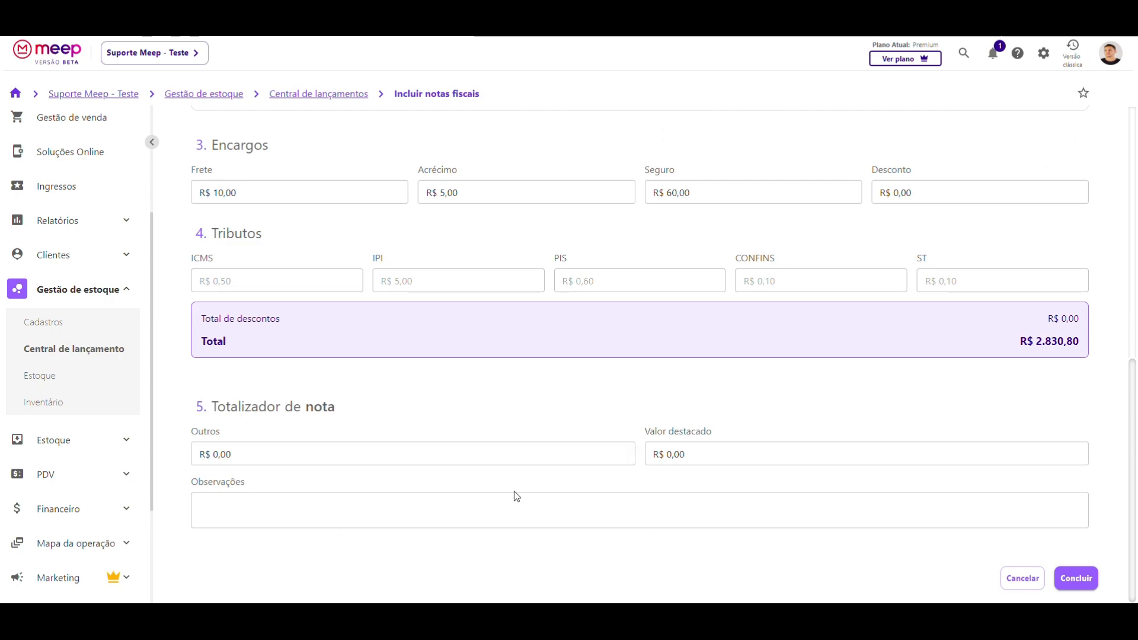
# - Leave Observações empty and submit the purchase invoice with Concluir
pyautogui.click(257, 505)
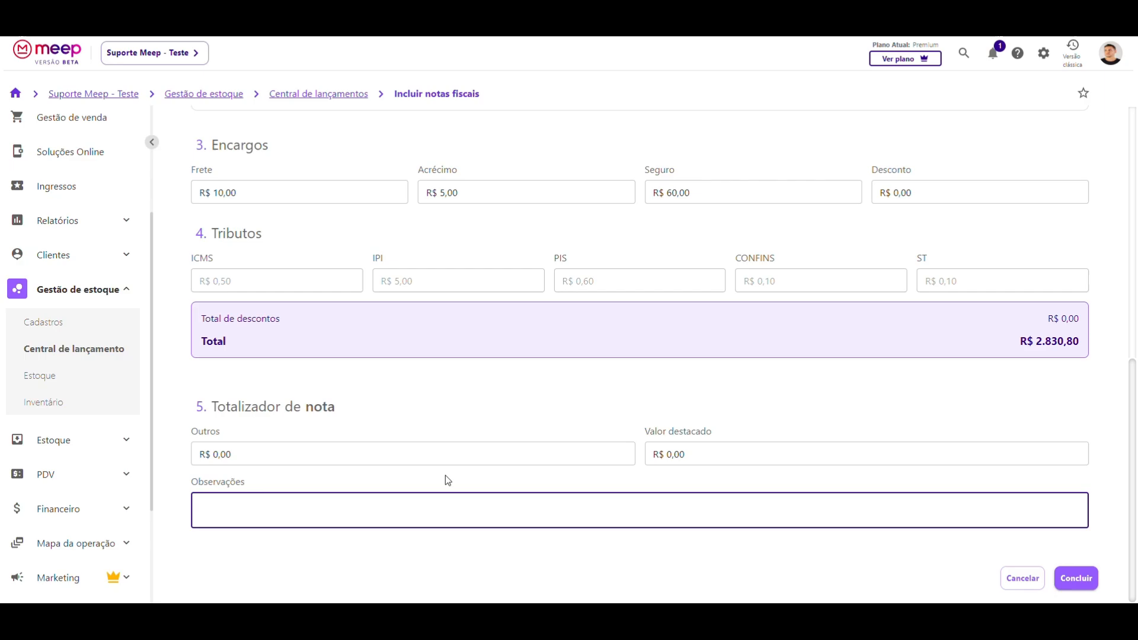
pyautogui.click(459, 485)
pyautogui.click(1071, 578)
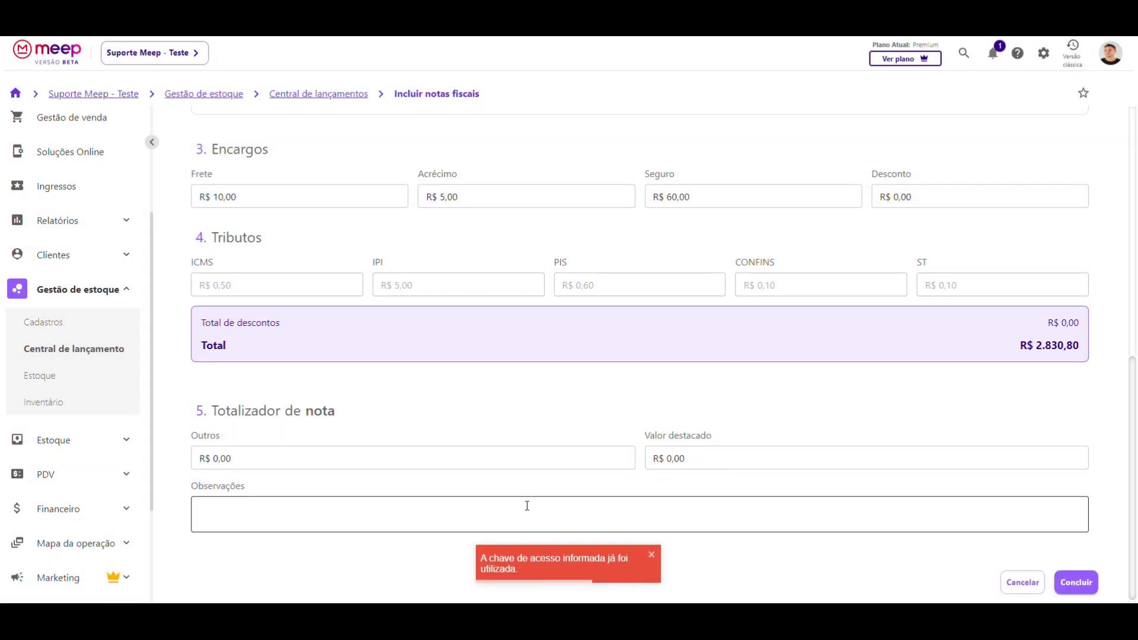
# - Check the invoice number and the series value 111 at the top of the form
pyautogui.scroll(10, 525, 505)
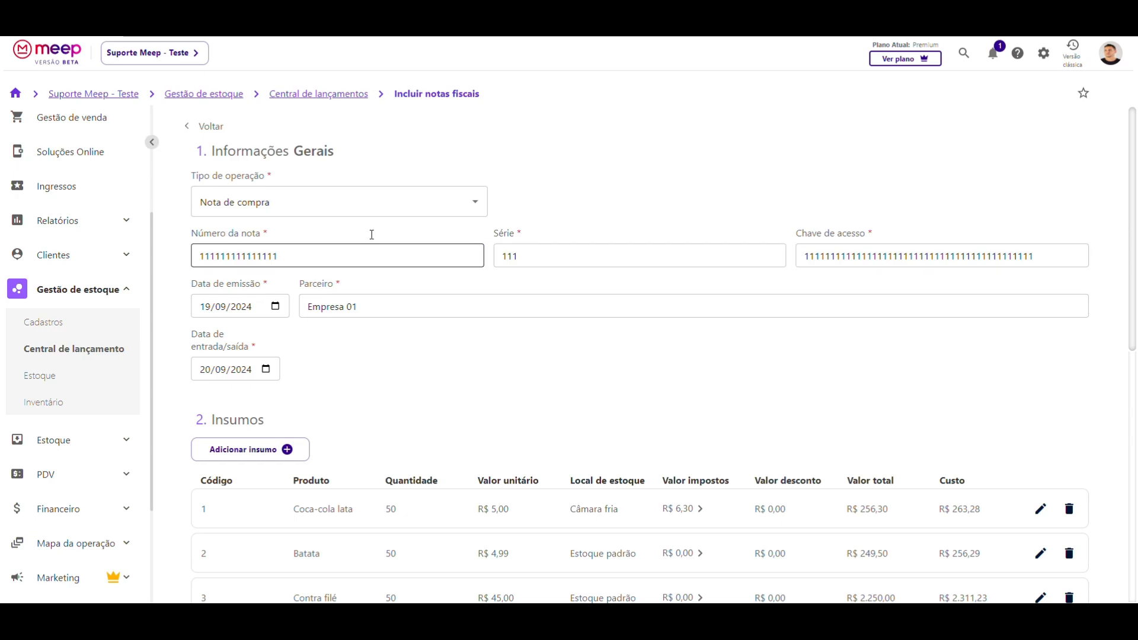
pyautogui.moveTo(278, 258); pyautogui.dragTo(178, 257)
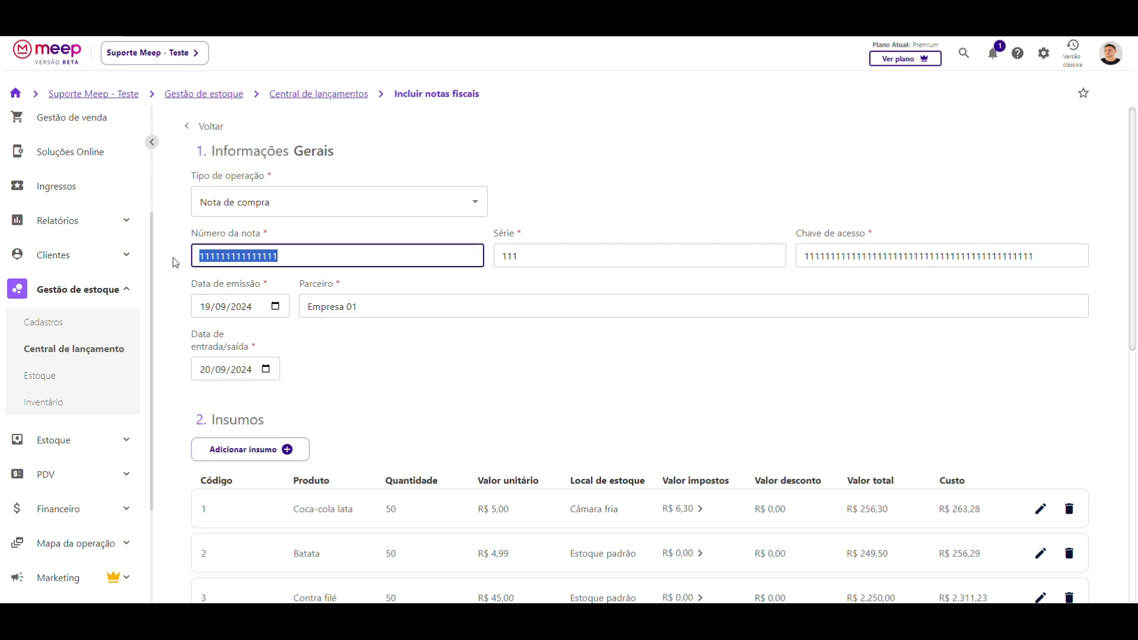
pyautogui.moveTo(503, 253)
pyautogui.mouseDown()
pyautogui.moveTo(520, 256)
pyautogui.moveTo(499, 259)
pyautogui.mouseUp()
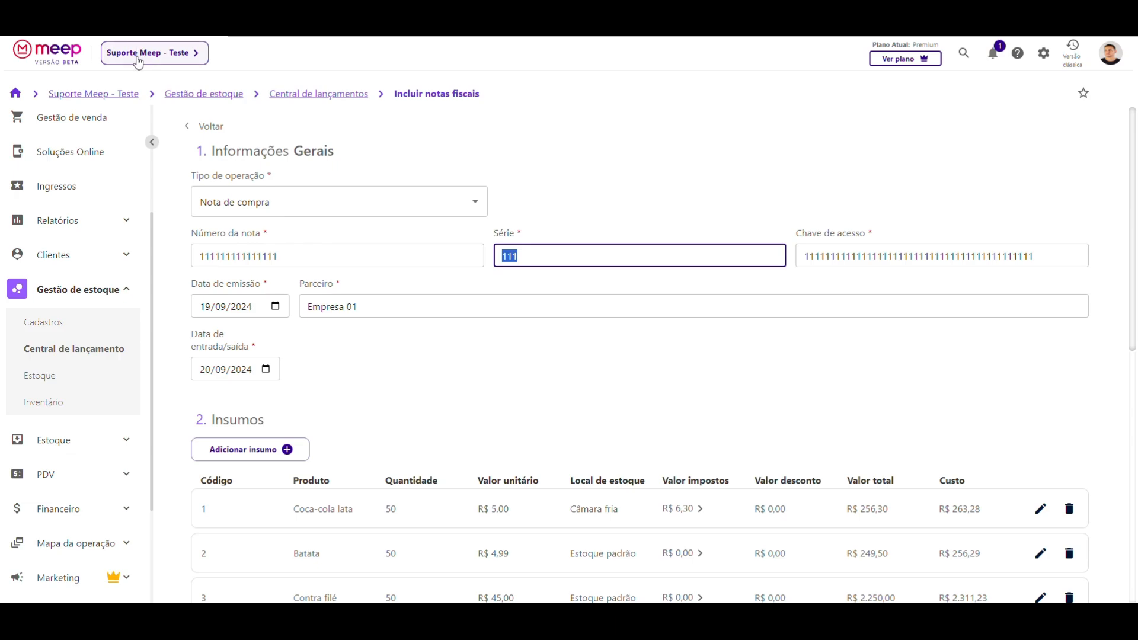
pyautogui.click(354, 272)
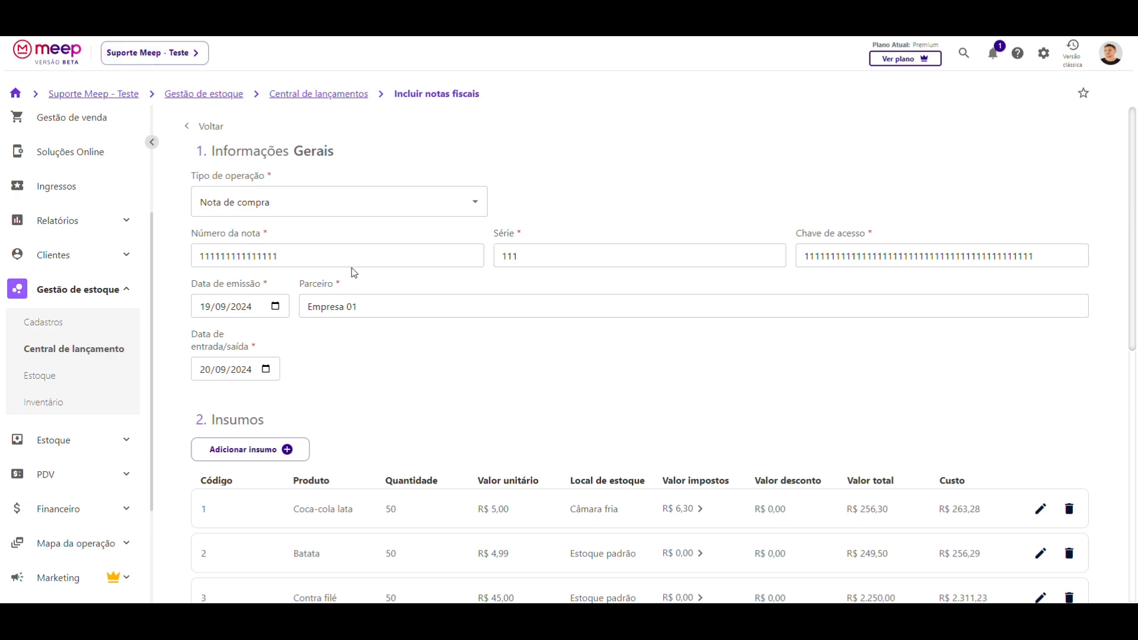
pyautogui.click(474, 255)
pyautogui.click(711, 248)
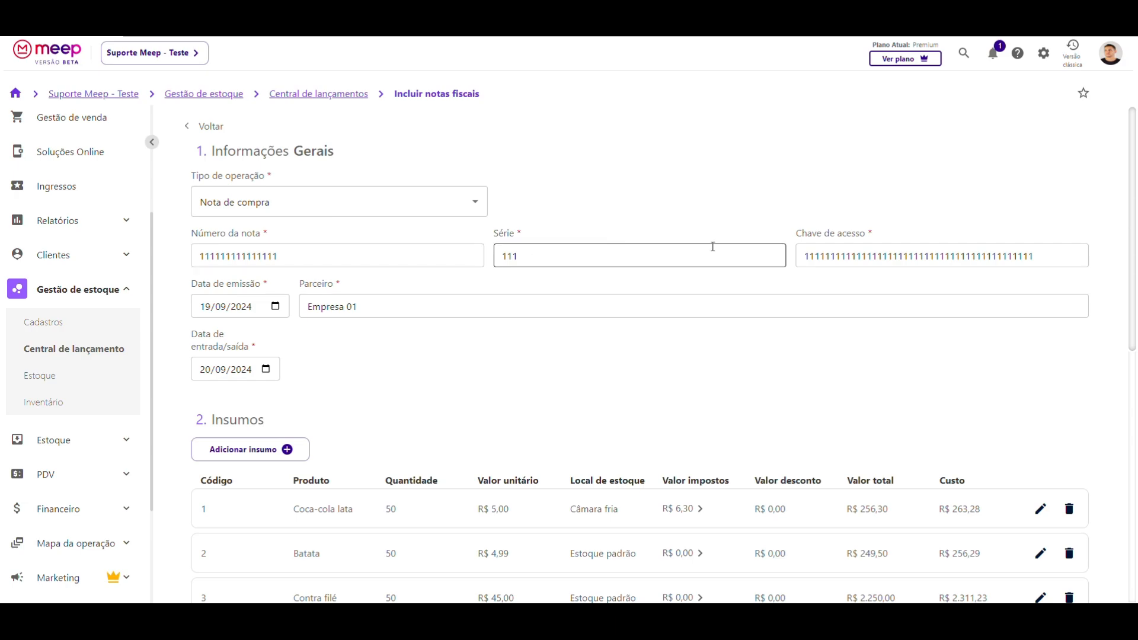
# - Replace the already-used access key with a newly typed one
pyautogui.click(1024, 251)
pyautogui.moveTo(1031, 254); pyautogui.dragTo(766, 181)
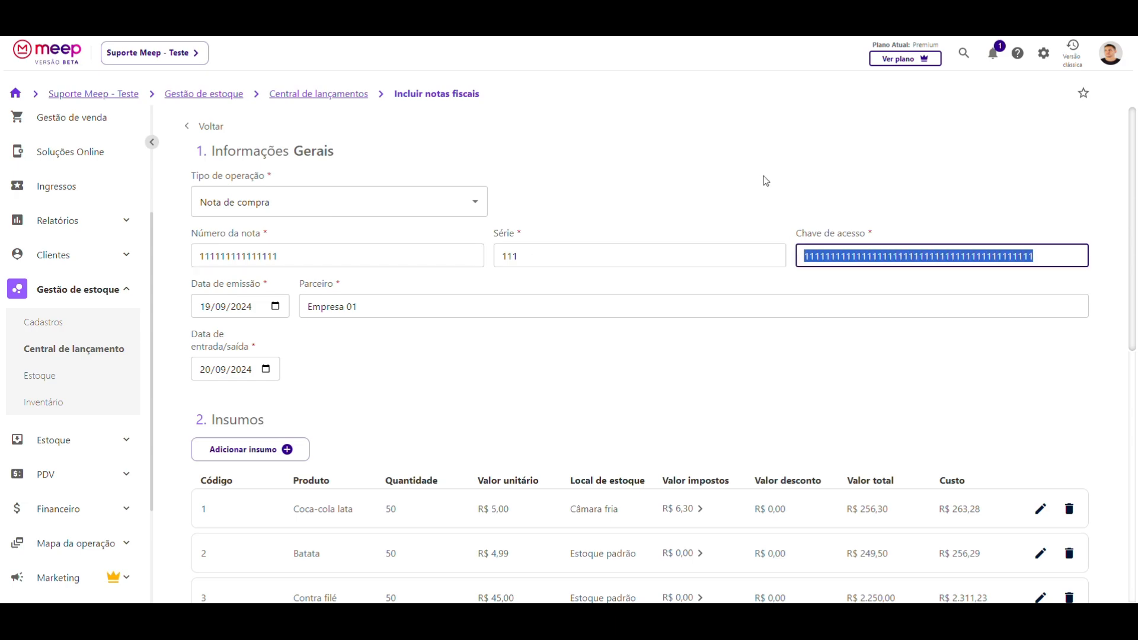
pyautogui.write('147845125')
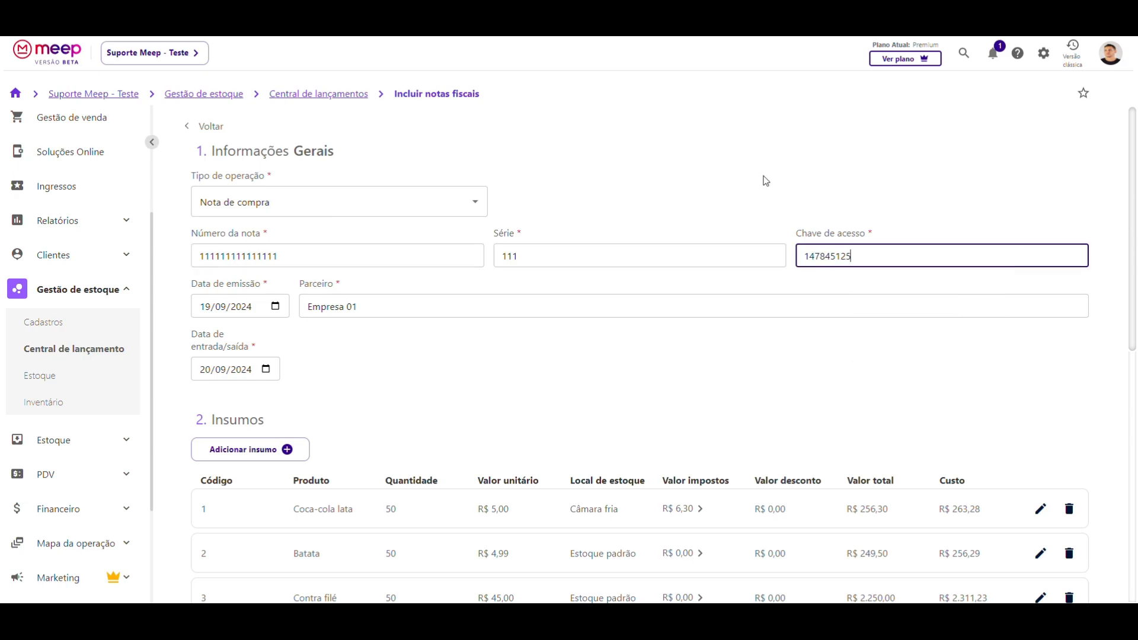
pyautogui.write('693588974551236')
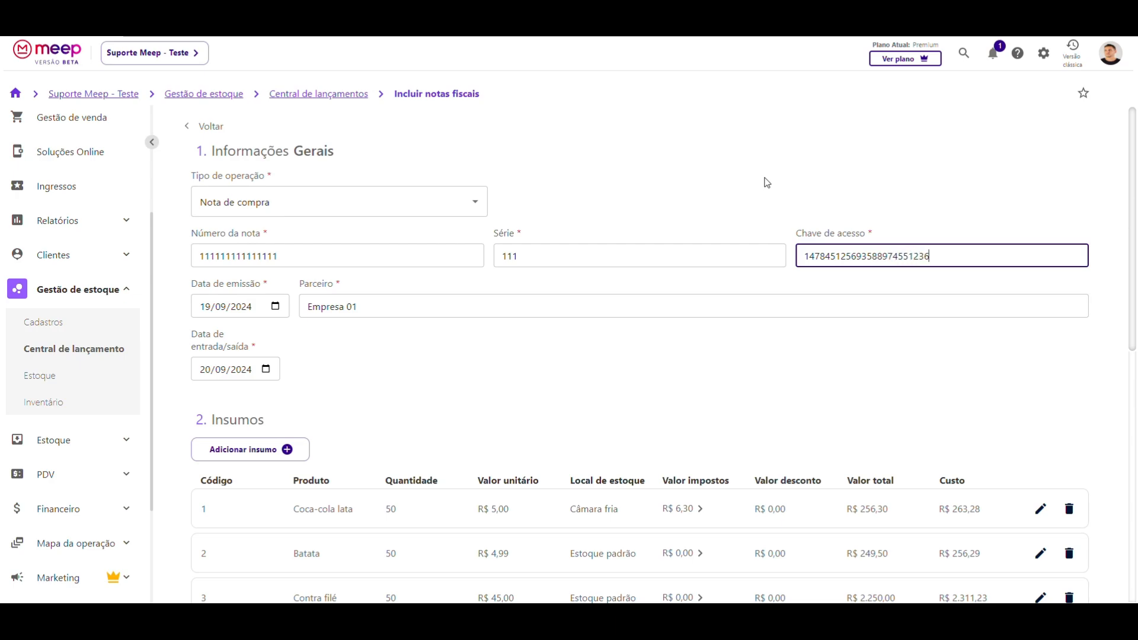
pyautogui.click(774, 227)
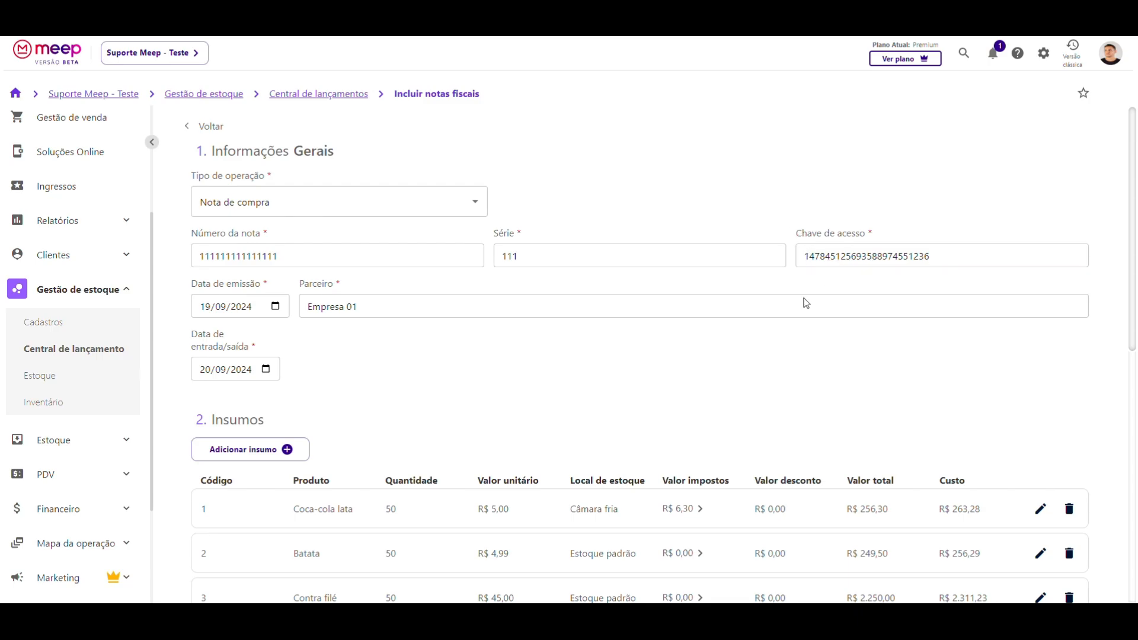
# - Save the invoice and verify its row: entry 20/09/2024, issued 19/09/2024, Nota de compra, 150, R$ 2.830,80
pyautogui.scroll(-9, 792, 336)
pyautogui.click(1076, 574)
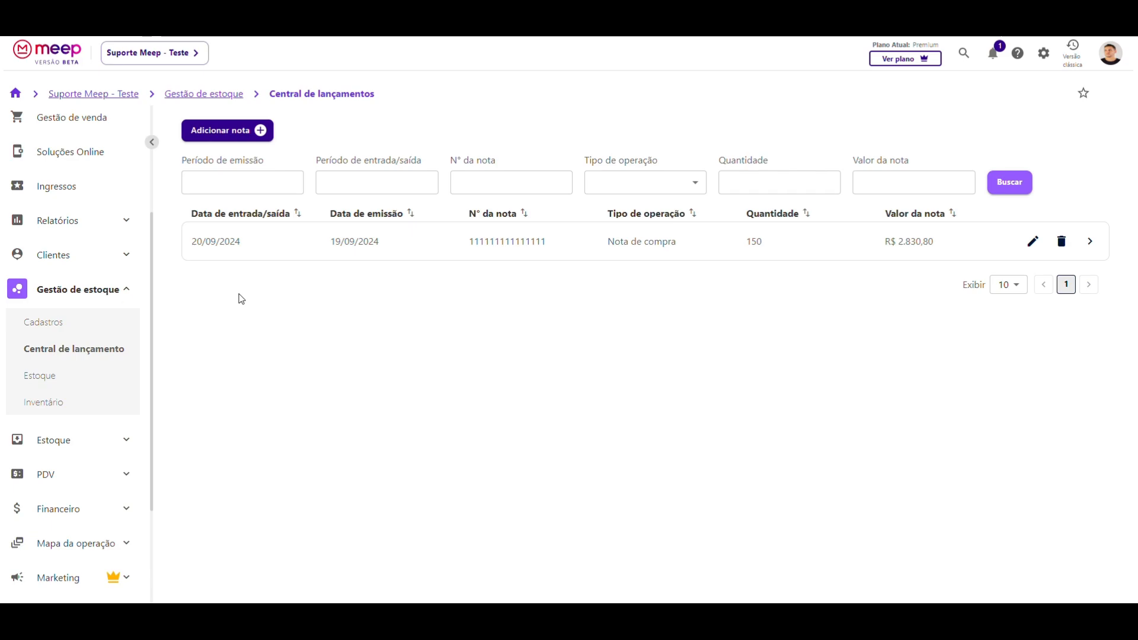
pyautogui.moveTo(194, 243); pyautogui.dragTo(243, 243)
pyautogui.click(233, 253)
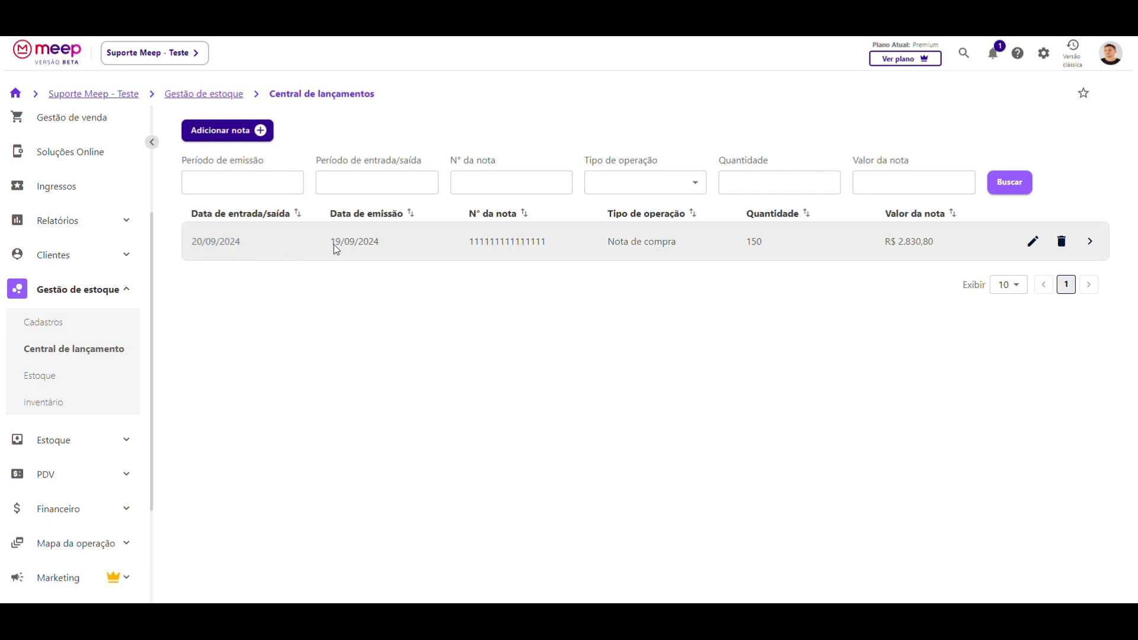
pyautogui.moveTo(329, 242); pyautogui.dragTo(381, 241)
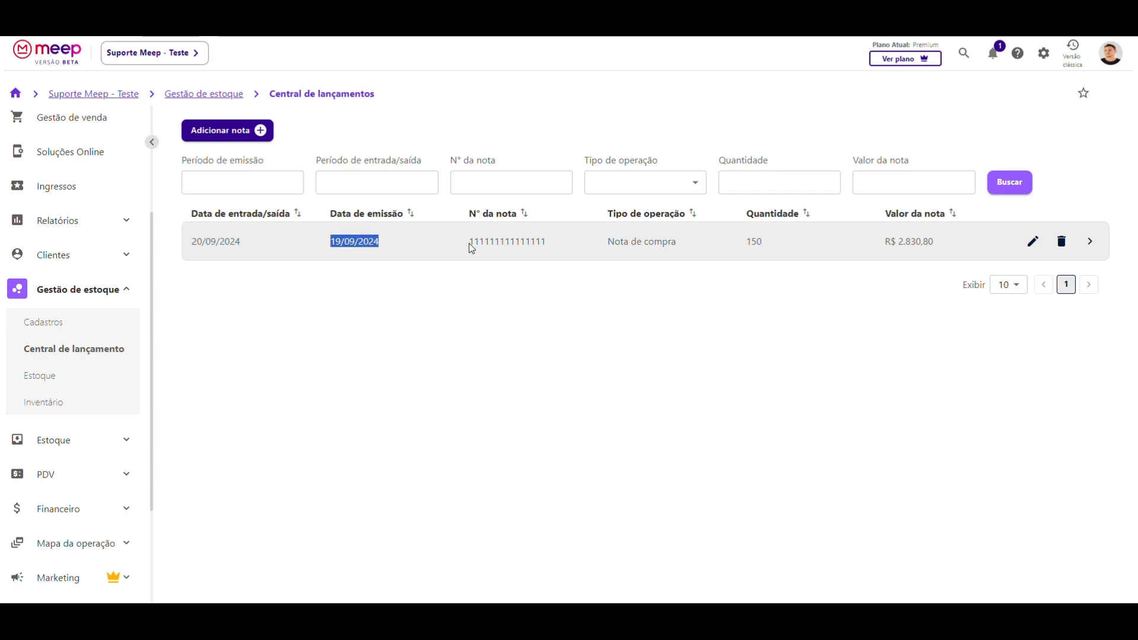
pyautogui.moveTo(468, 243); pyautogui.dragTo(536, 243)
pyautogui.moveTo(606, 242); pyautogui.dragTo(669, 241)
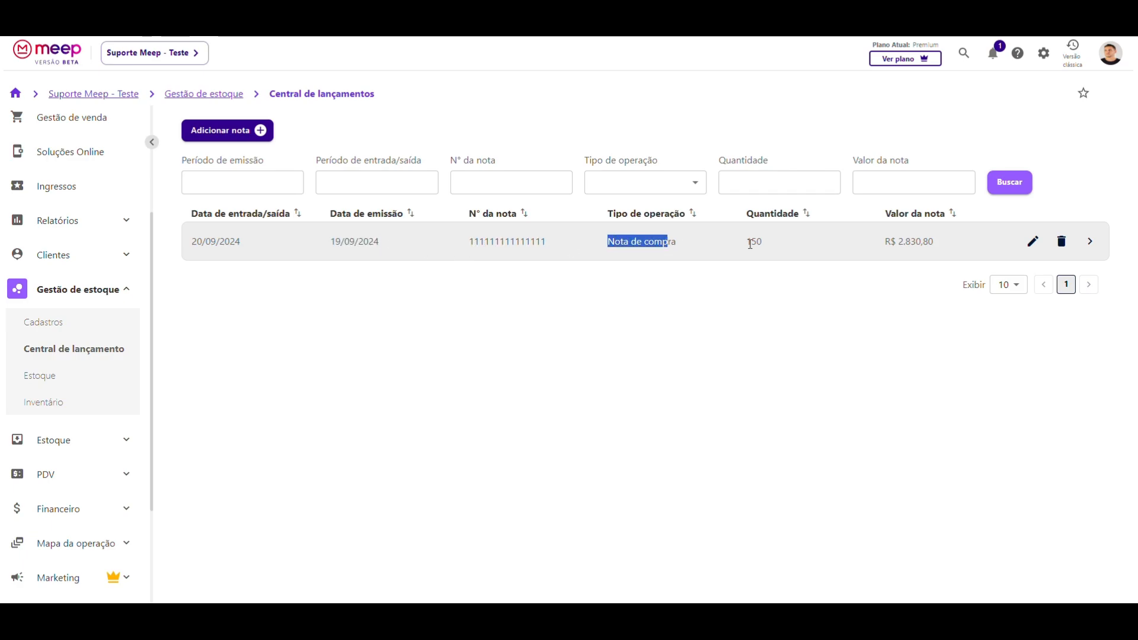
pyautogui.moveTo(747, 242); pyautogui.dragTo(787, 247)
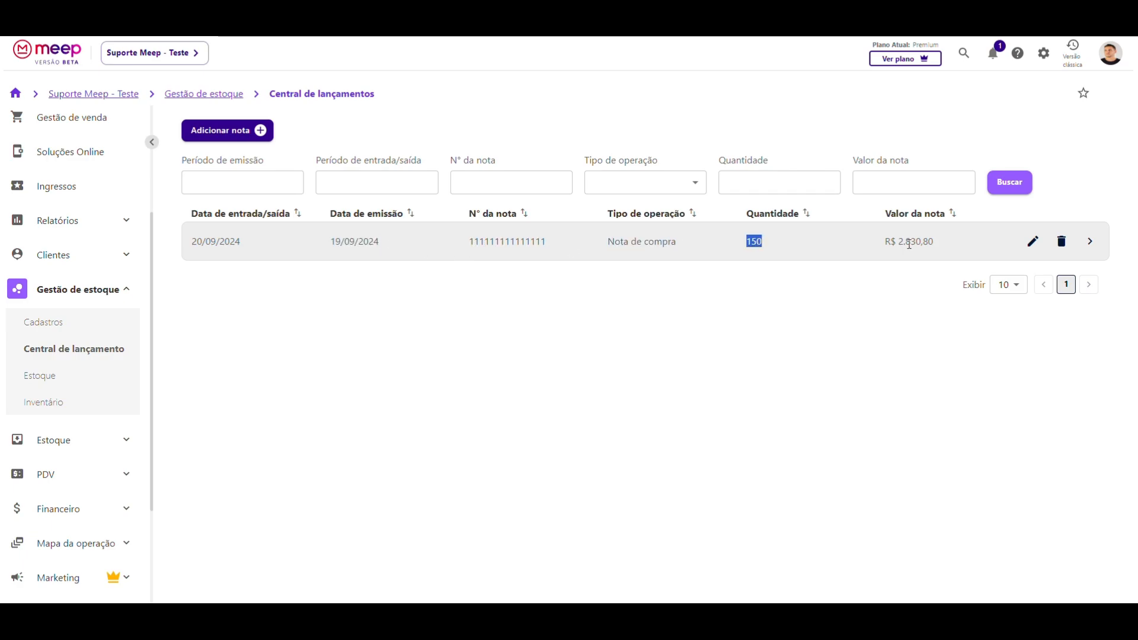
pyautogui.moveTo(884, 243); pyautogui.dragTo(934, 253)
pyautogui.click(934, 254)
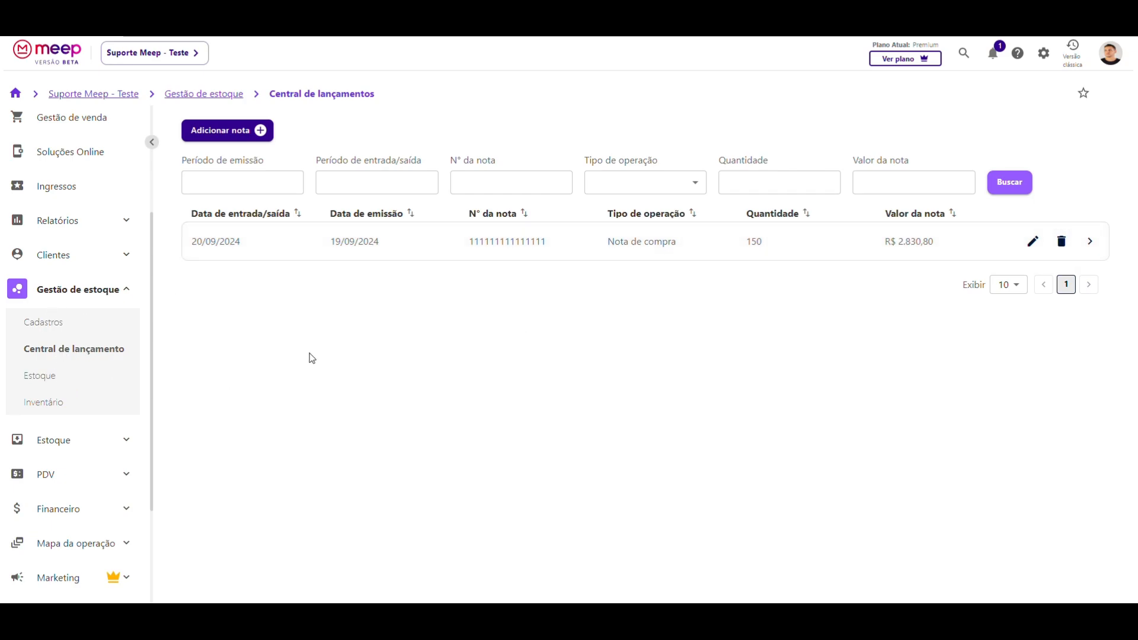
pyautogui.click(1092, 244)
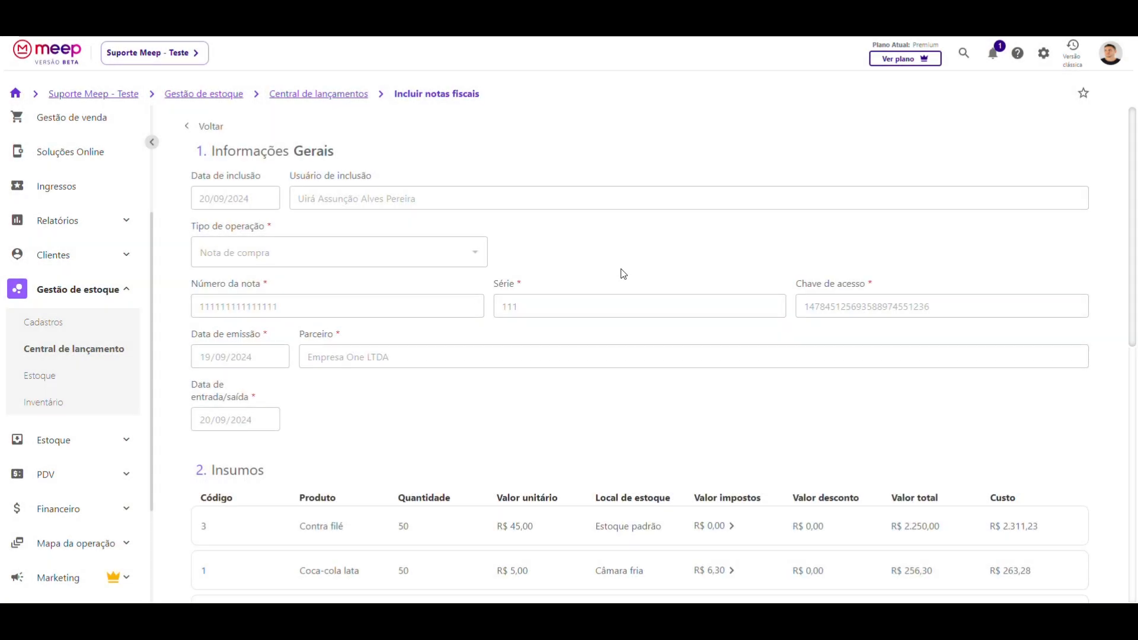
pyautogui.scroll(-9, 623, 274)
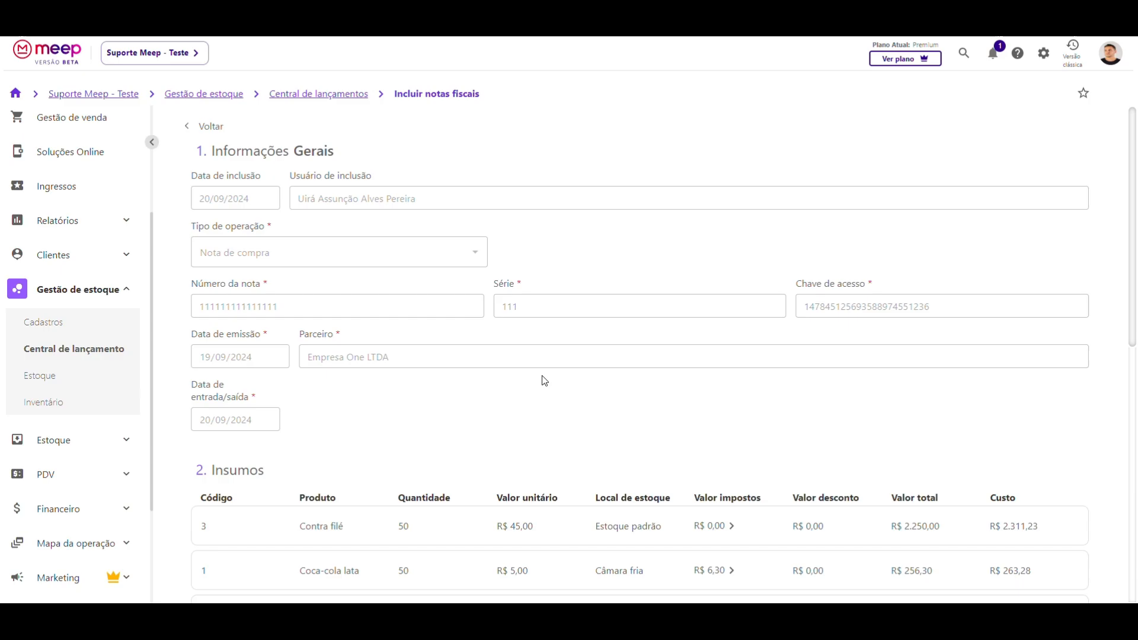
pyautogui.scroll(-10, 544, 380)
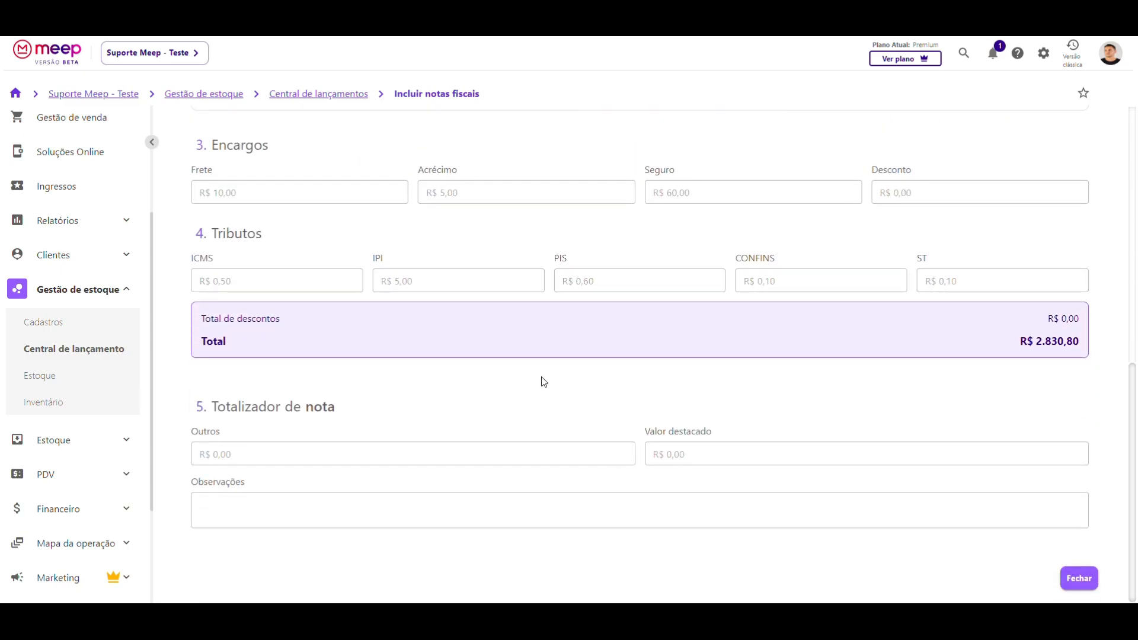
pyautogui.scroll(4, 217, 510)
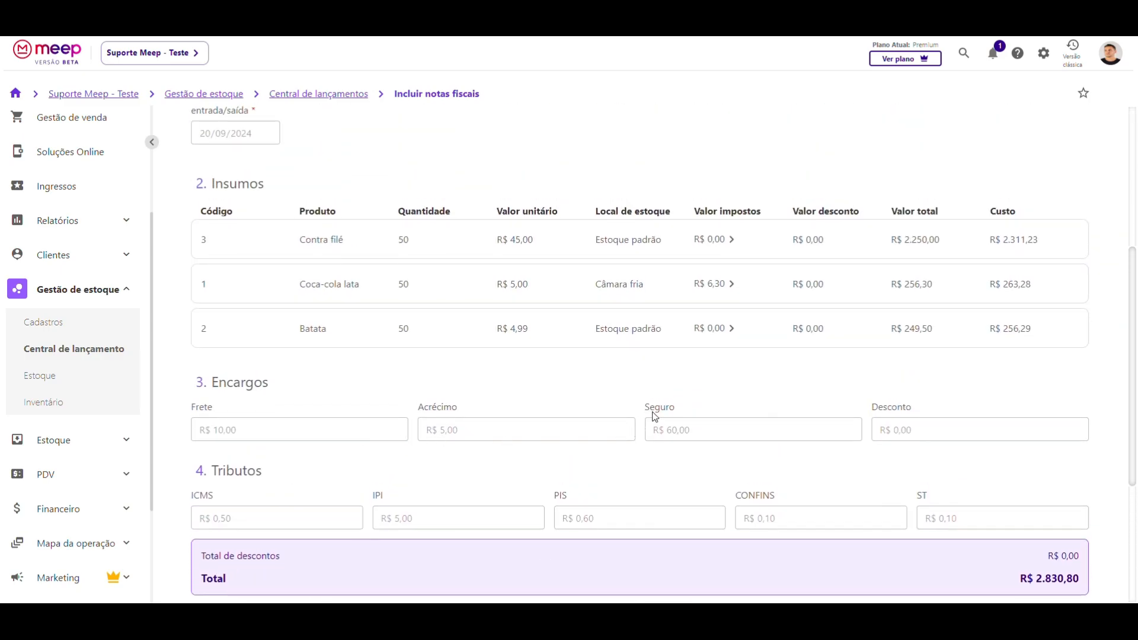
pyautogui.scroll(1, 636, 419)
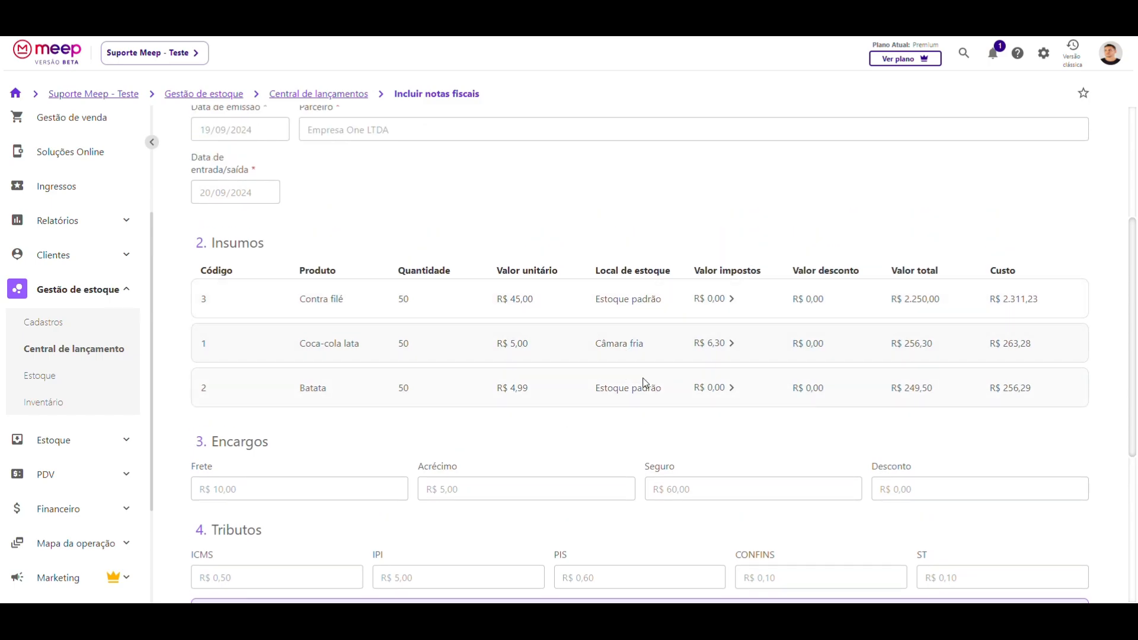
pyautogui.scroll(4, 314, 412)
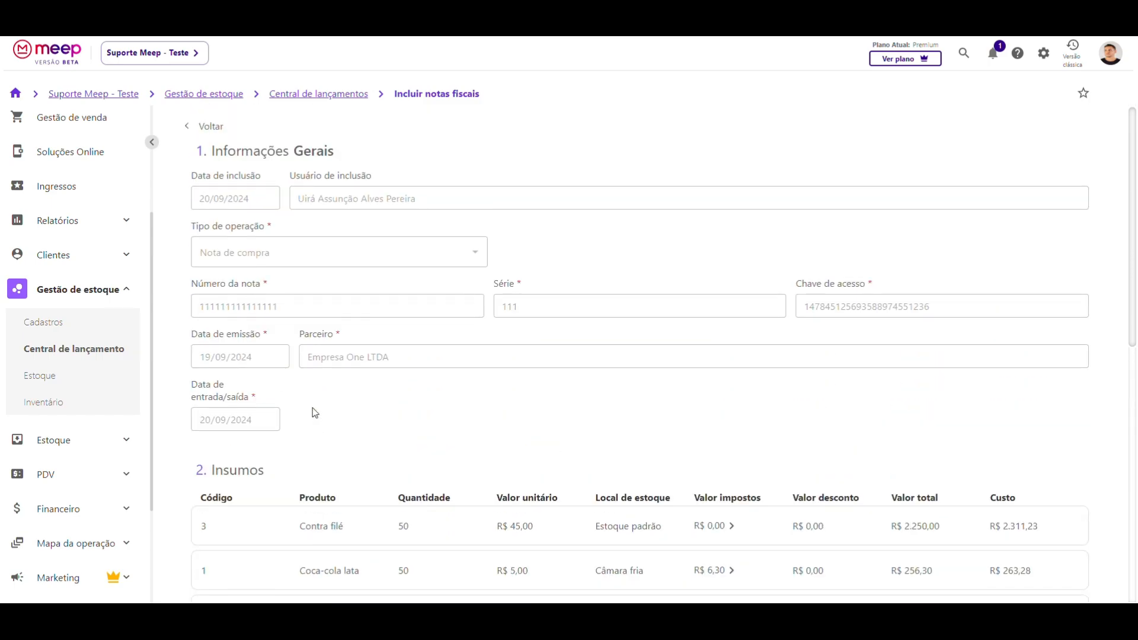
pyautogui.click(203, 127)
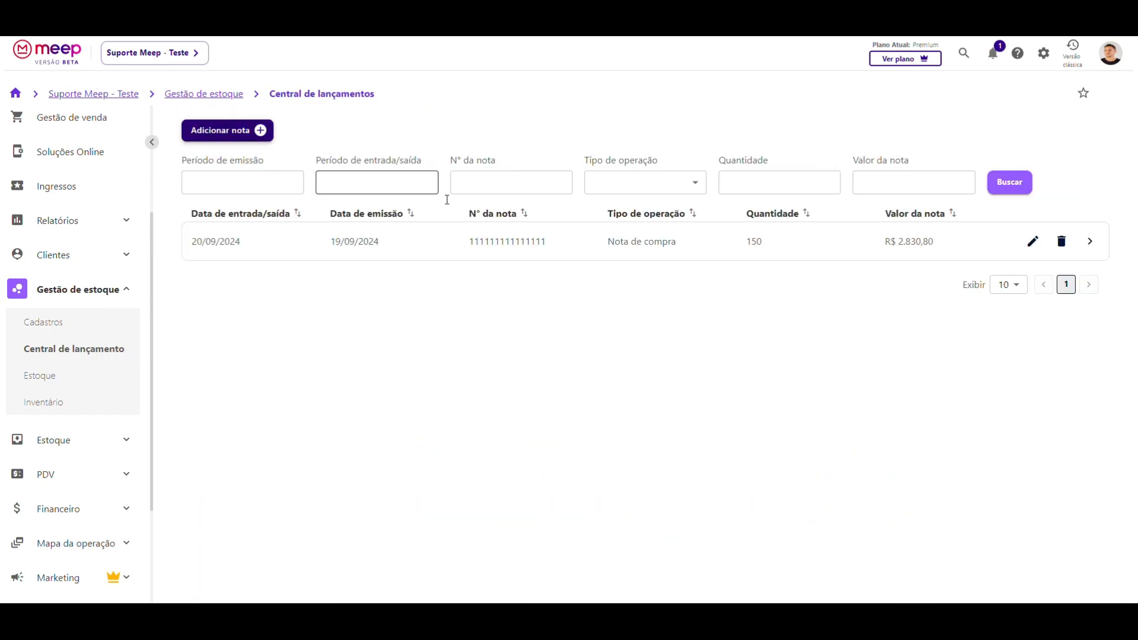
# - Filter stock movements to period 20/09/2024, supply Coca-cola lata and location Câmara fria
pyautogui.click(53, 378)
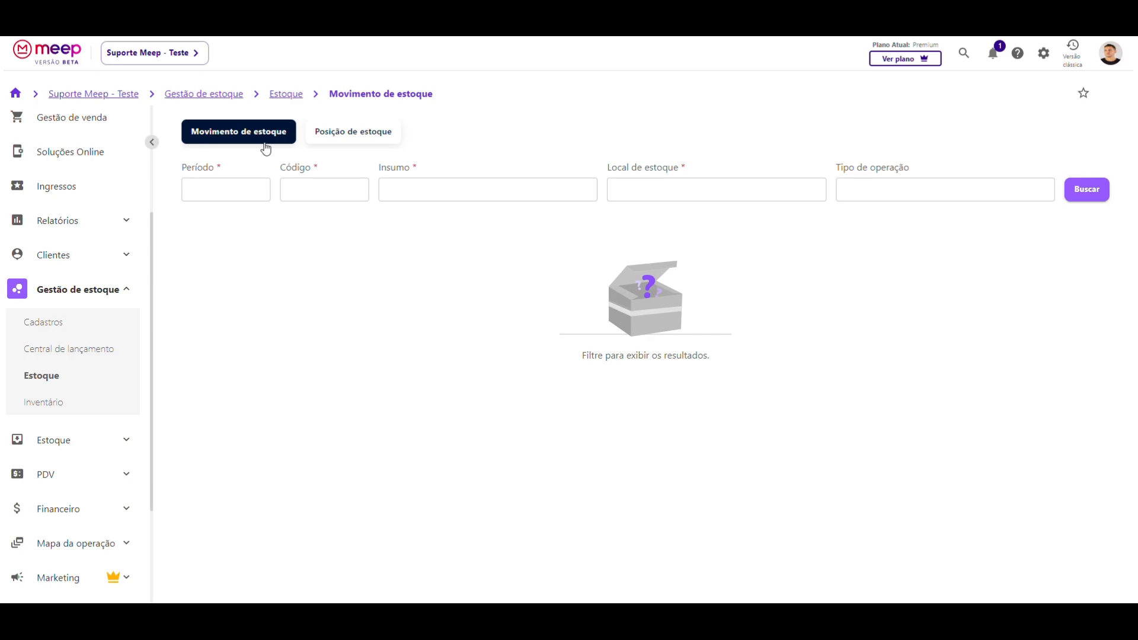
pyautogui.click(223, 191)
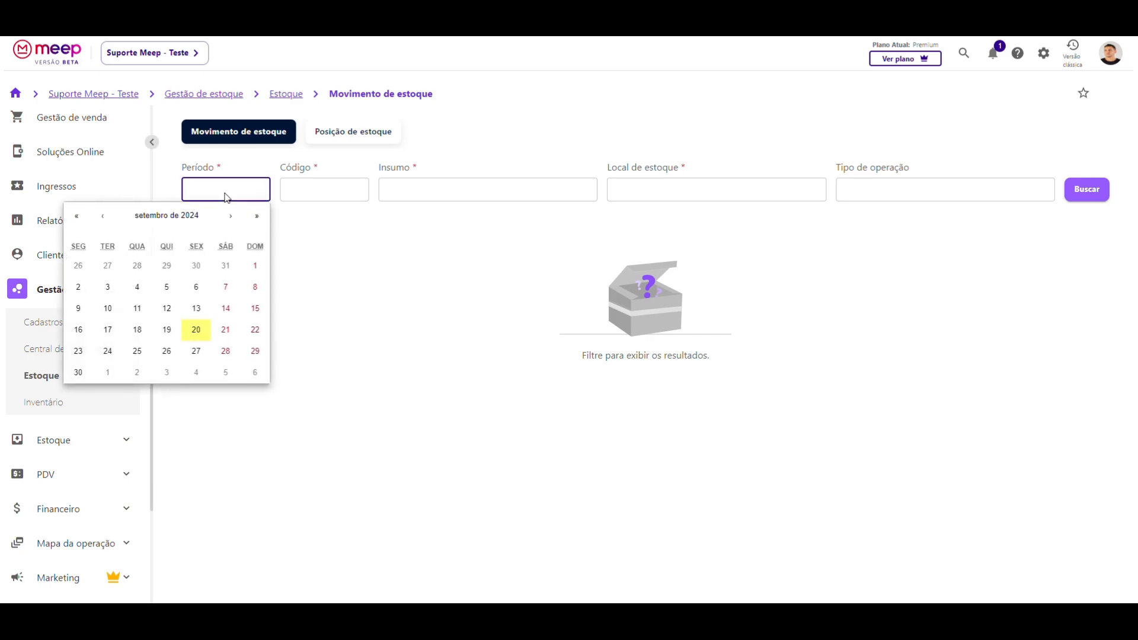
pyautogui.click(196, 330)
pyautogui.click(195, 330)
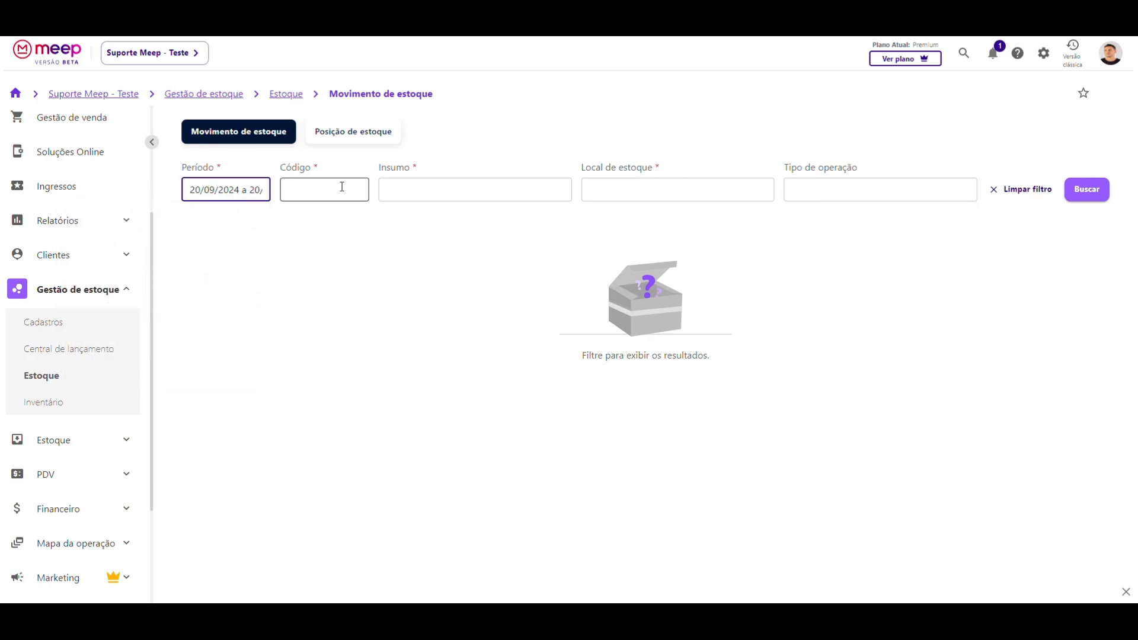
pyautogui.click(385, 185)
pyautogui.click(399, 216)
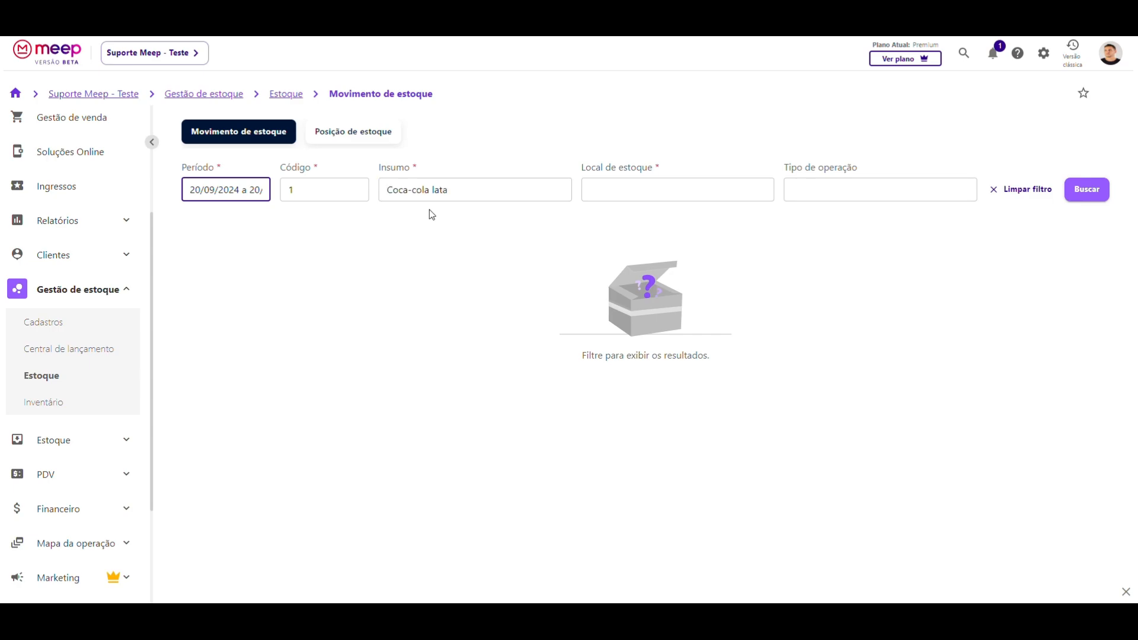
pyautogui.click(627, 189)
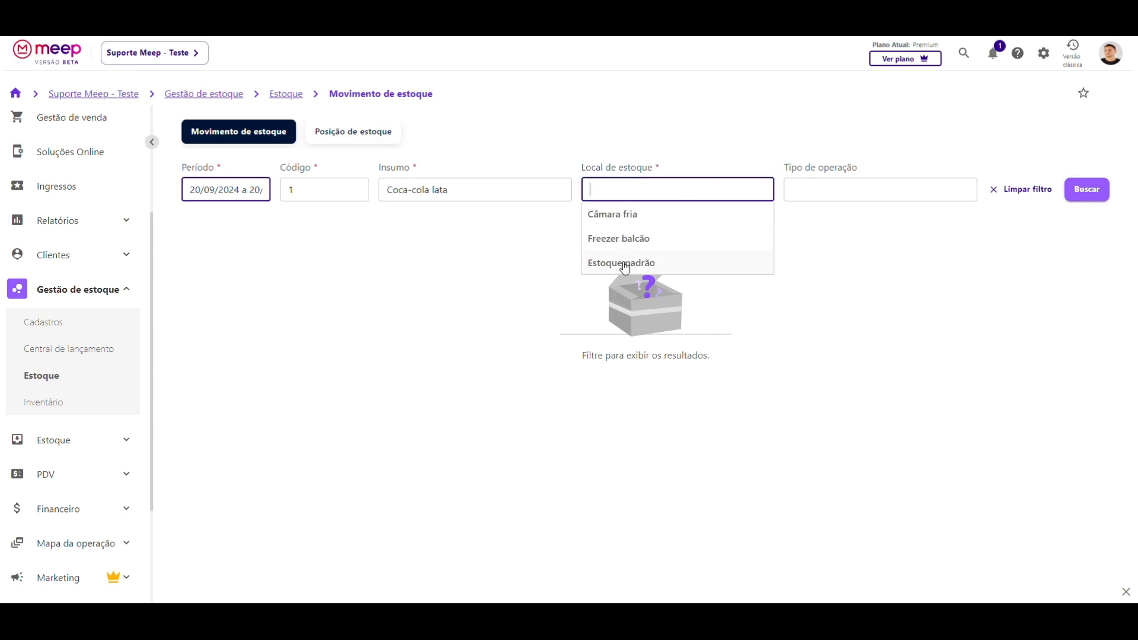
pyautogui.click(612, 214)
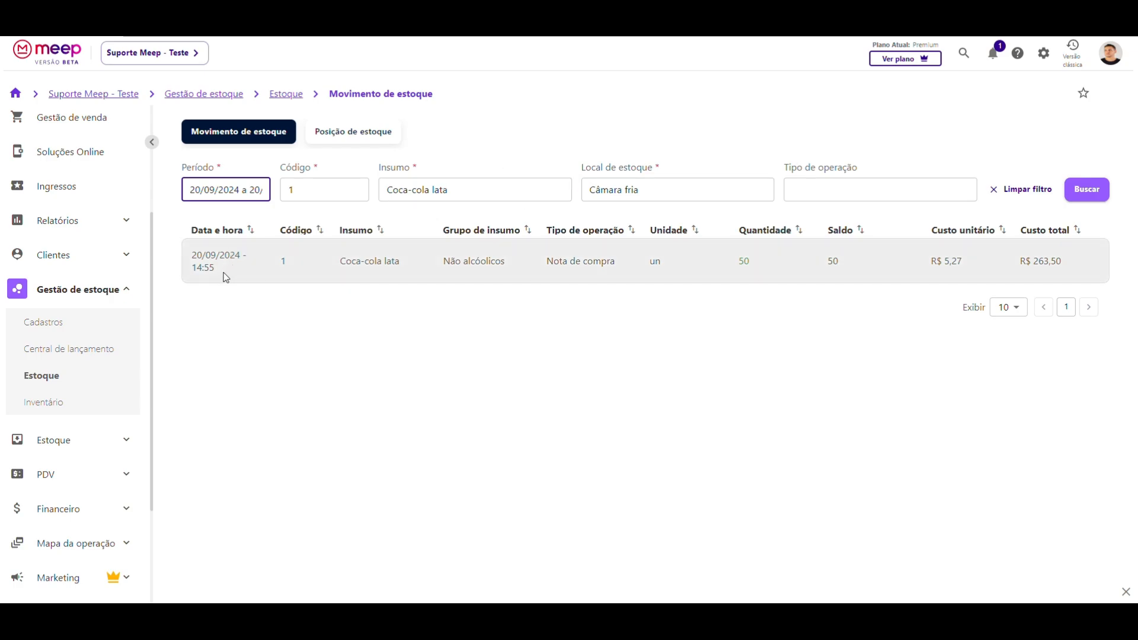
pyautogui.moveTo(550, 265); pyautogui.dragTo(616, 261)
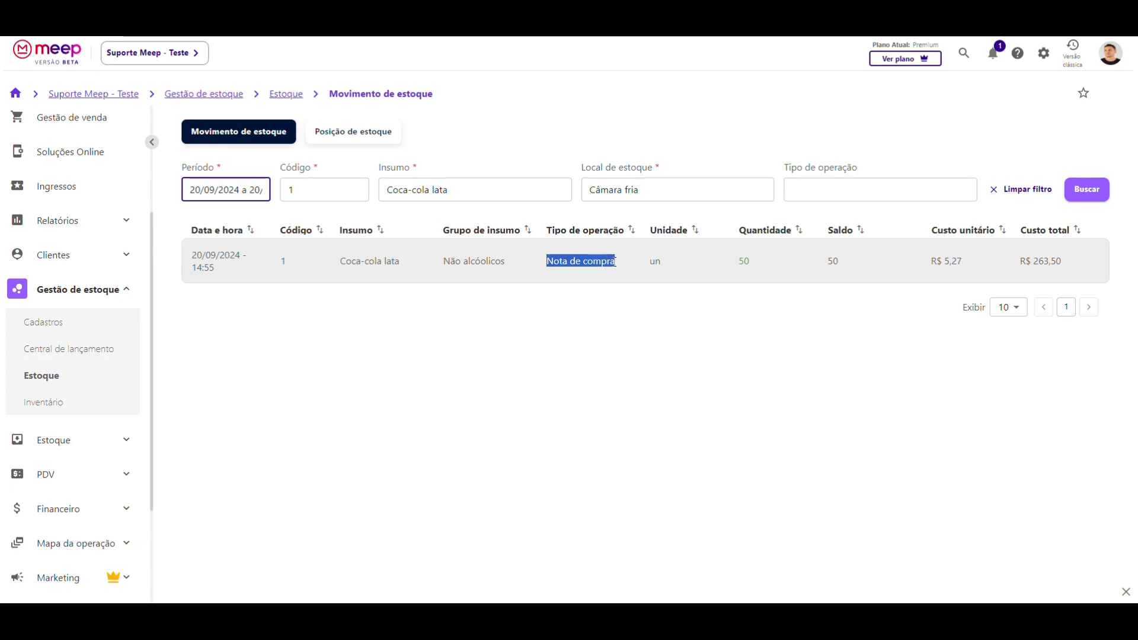
pyautogui.click(604, 278)
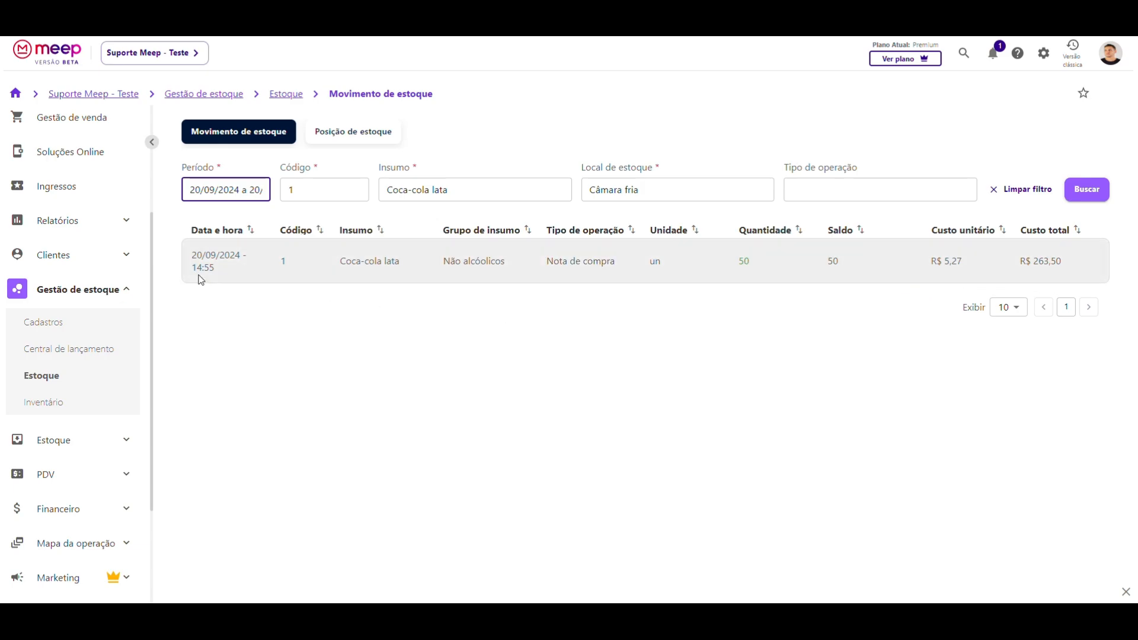
pyautogui.click(220, 271)
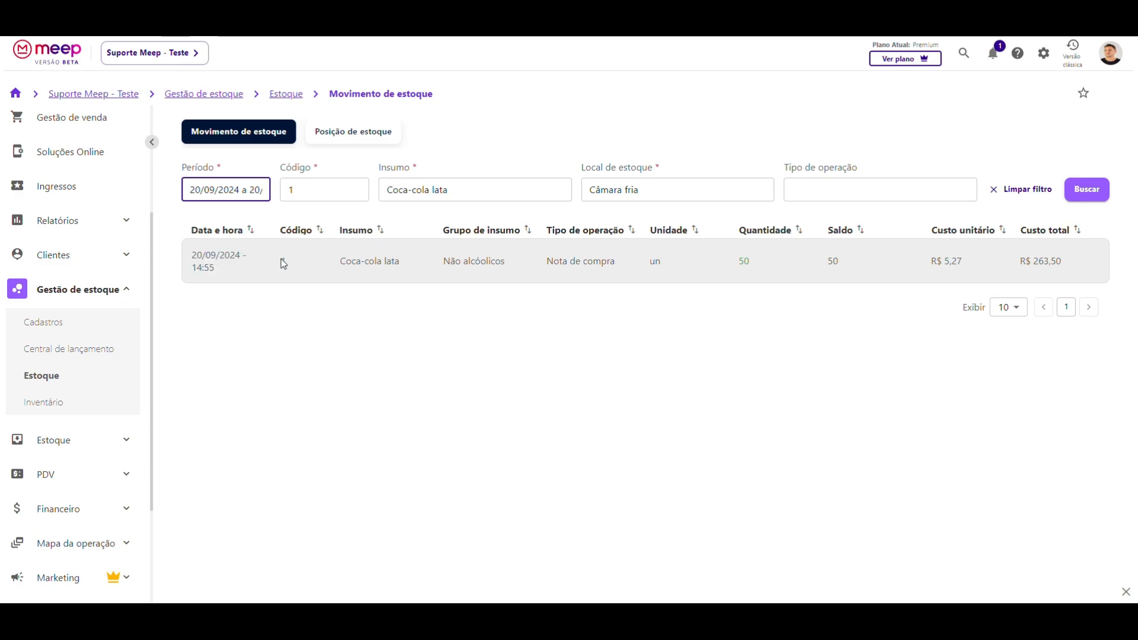
pyautogui.moveTo(339, 261); pyautogui.dragTo(413, 266)
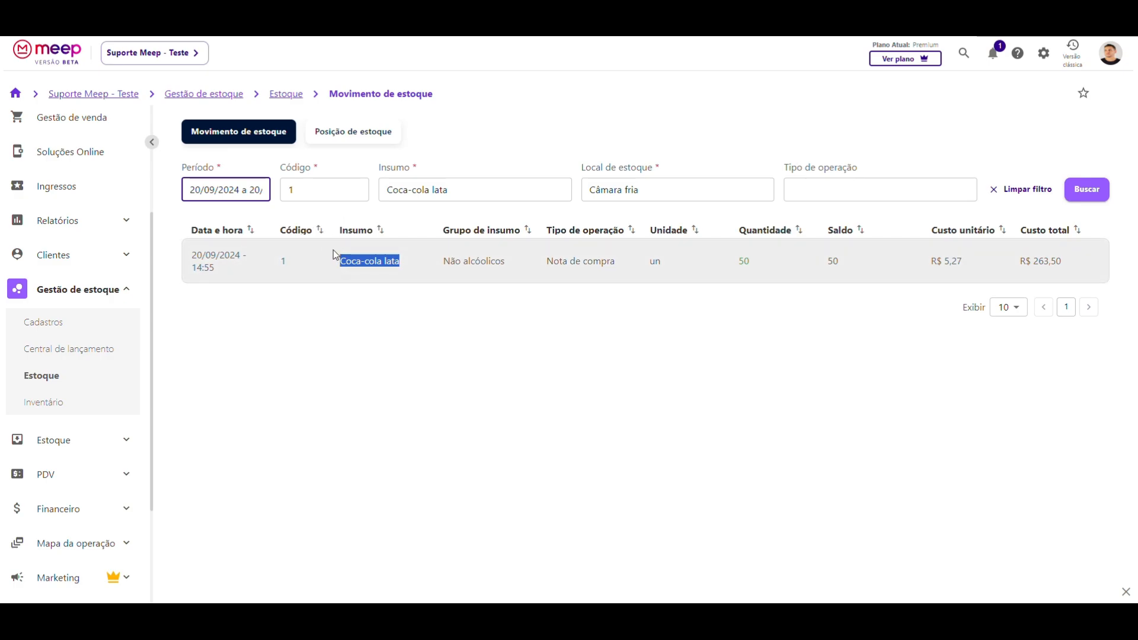
pyautogui.click(414, 265)
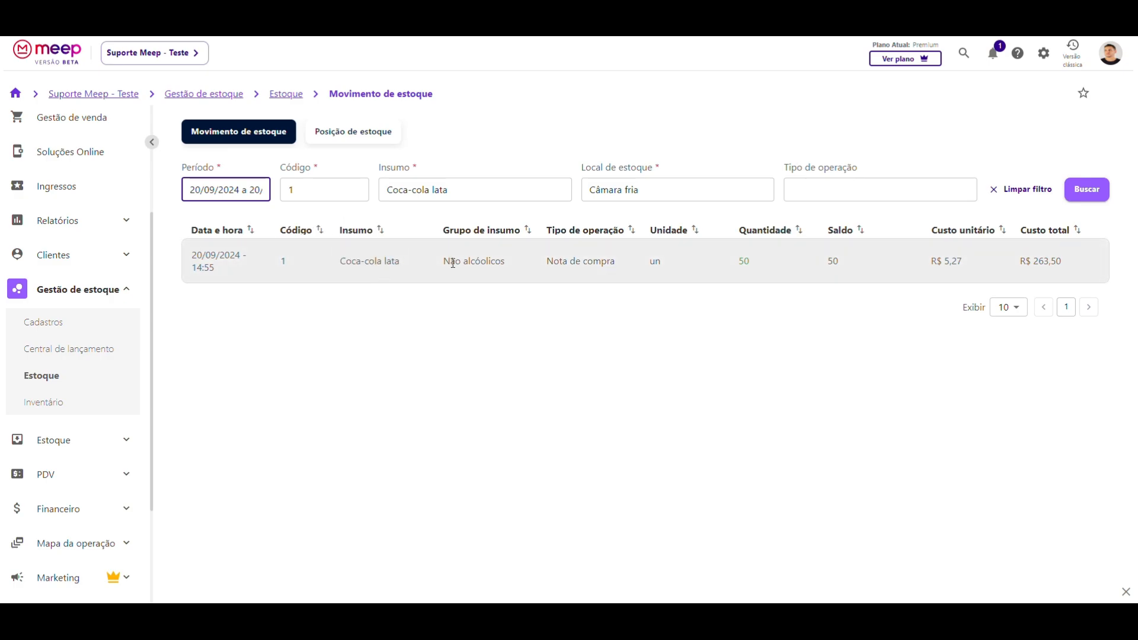
pyautogui.moveTo(445, 263); pyautogui.dragTo(610, 261)
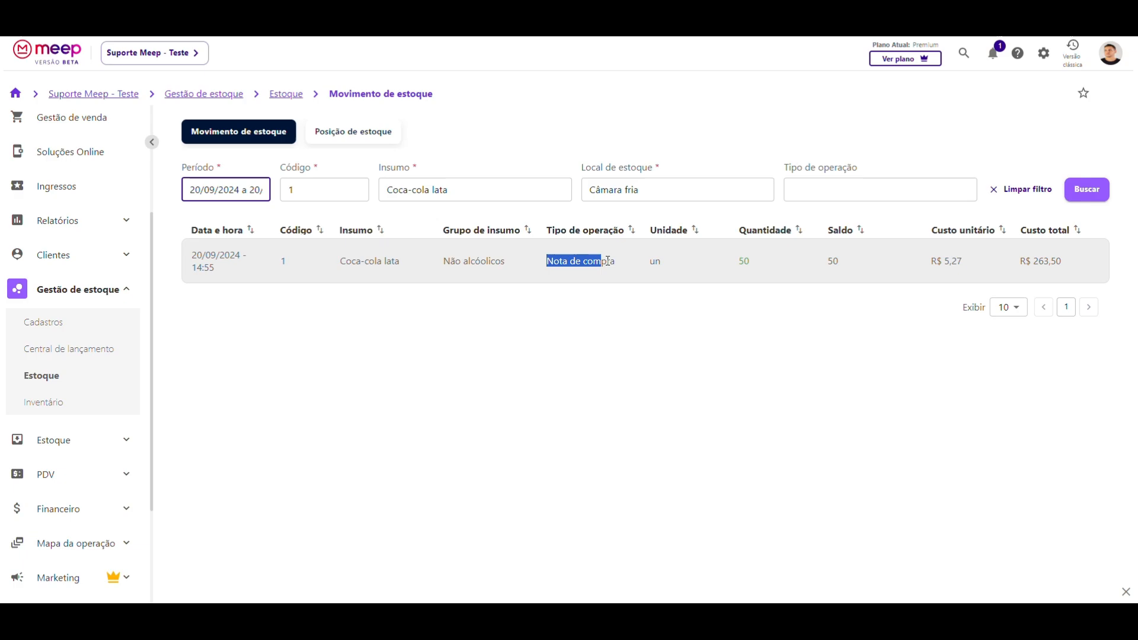
pyautogui.click(600, 268)
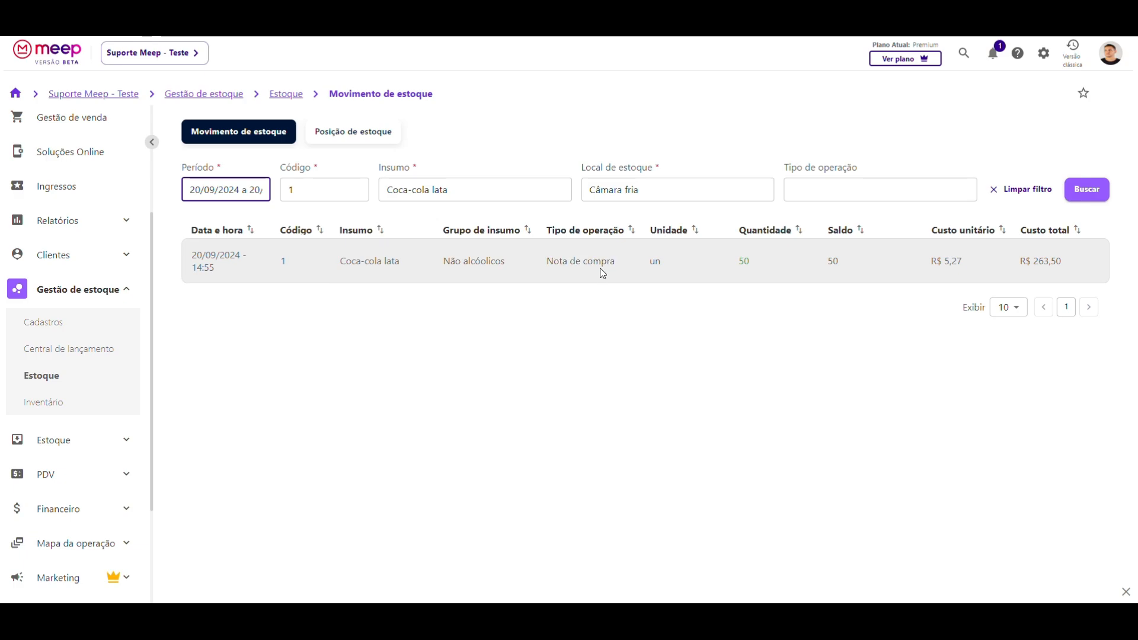
pyautogui.moveTo(738, 261); pyautogui.dragTo(752, 268)
pyautogui.click(744, 270)
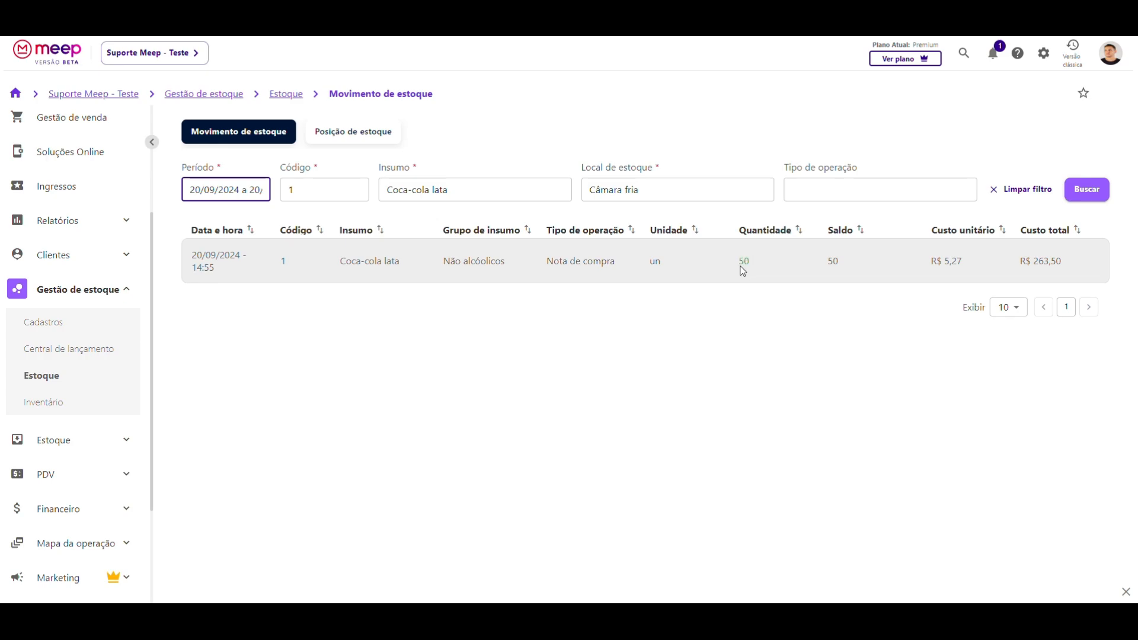
pyautogui.moveTo(828, 261); pyautogui.dragTo(840, 268)
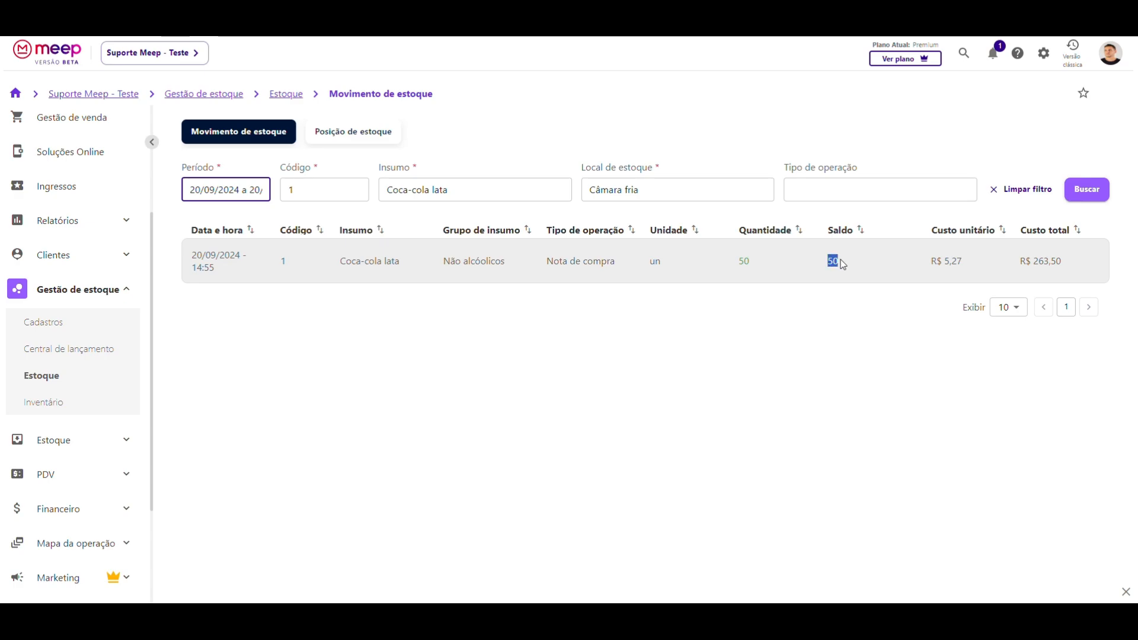
pyautogui.click(844, 271)
pyautogui.doubleClick(836, 266)
pyautogui.click(948, 270)
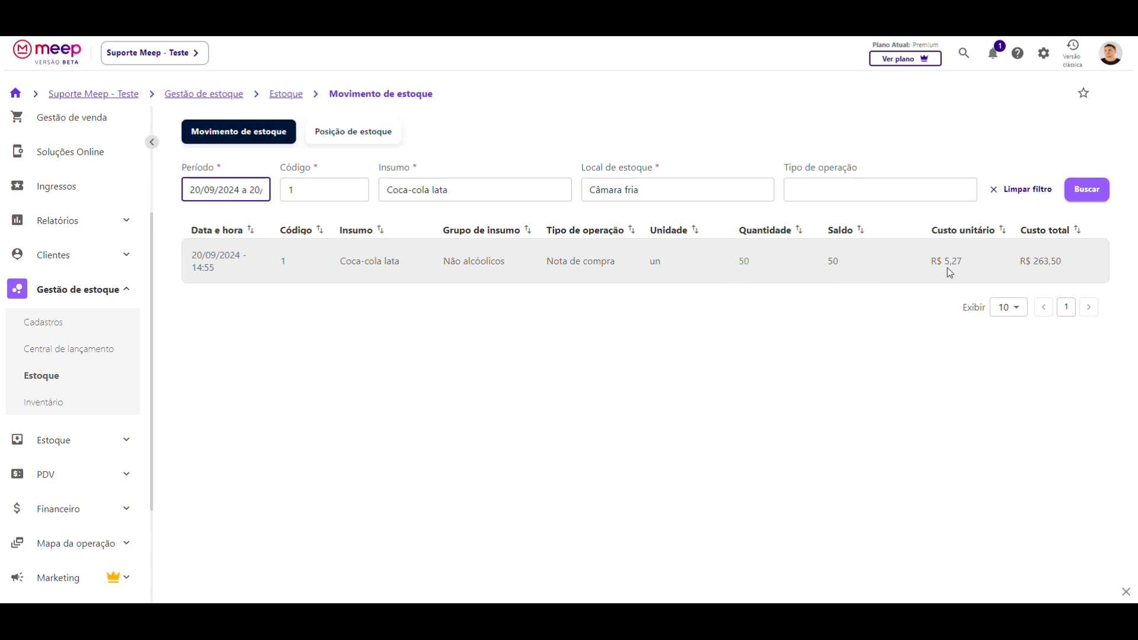
pyautogui.moveTo(931, 262); pyautogui.dragTo(1061, 261)
pyautogui.click(815, 266)
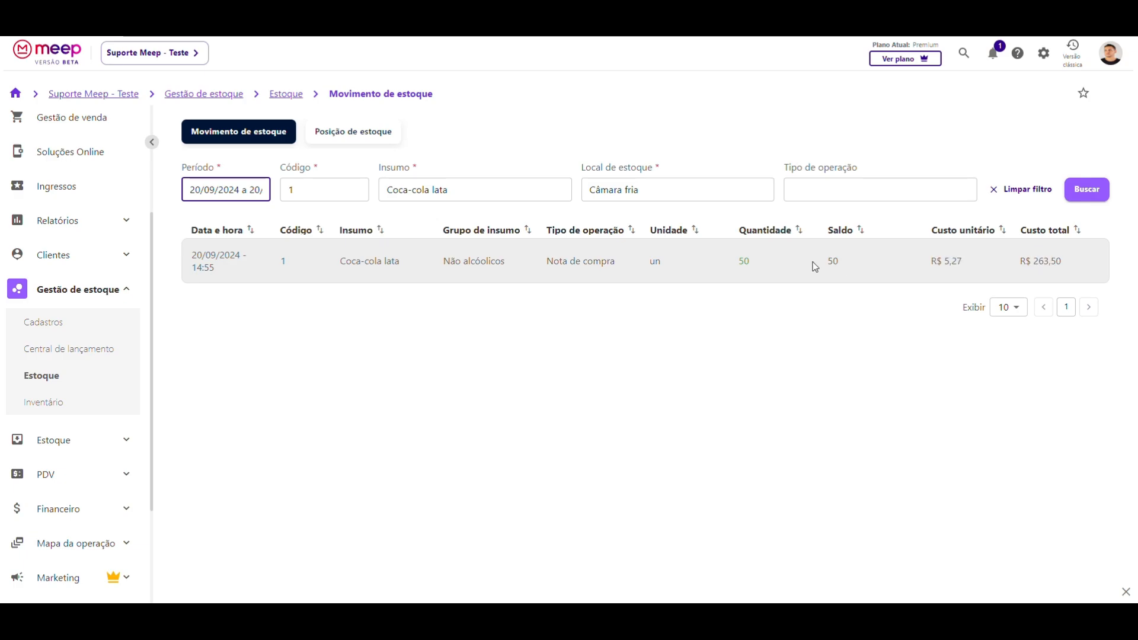
pyautogui.doubleClick(744, 261)
pyautogui.click(929, 268)
pyautogui.moveTo(1020, 268); pyautogui.dragTo(1061, 268)
# - Open Posição de estoque and check the 50-unit quantities, units (Unidade, Quilogramas) and Batata's cost
pyautogui.click(330, 141)
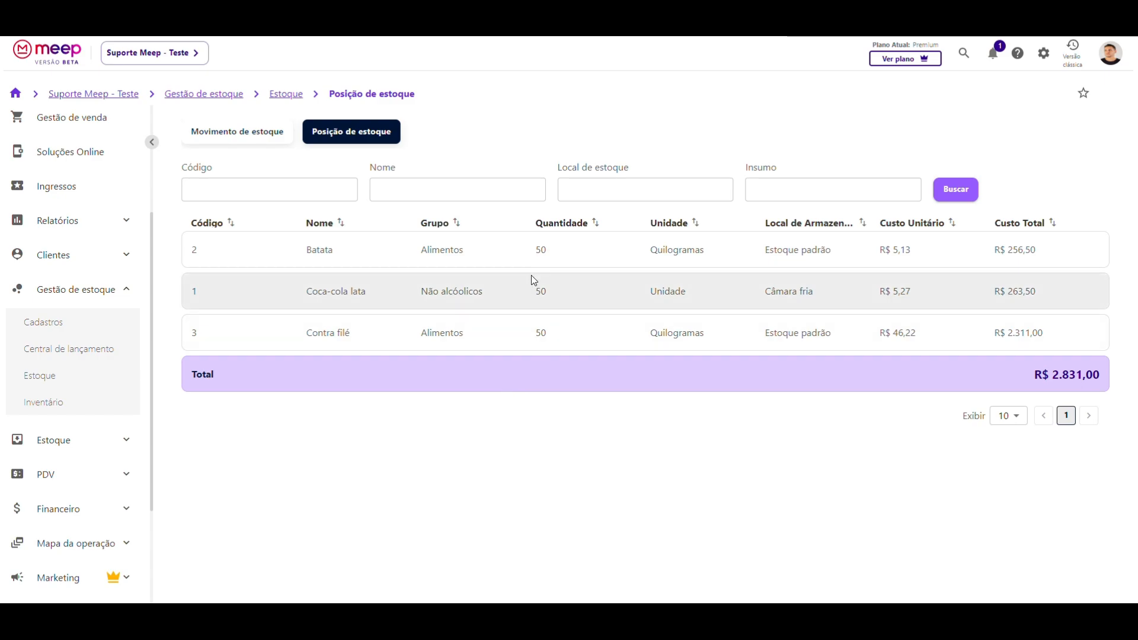
pyautogui.moveTo(532, 248); pyautogui.dragTo(548, 249)
pyautogui.click(536, 291)
pyautogui.moveTo(535, 332); pyautogui.dragTo(557, 331)
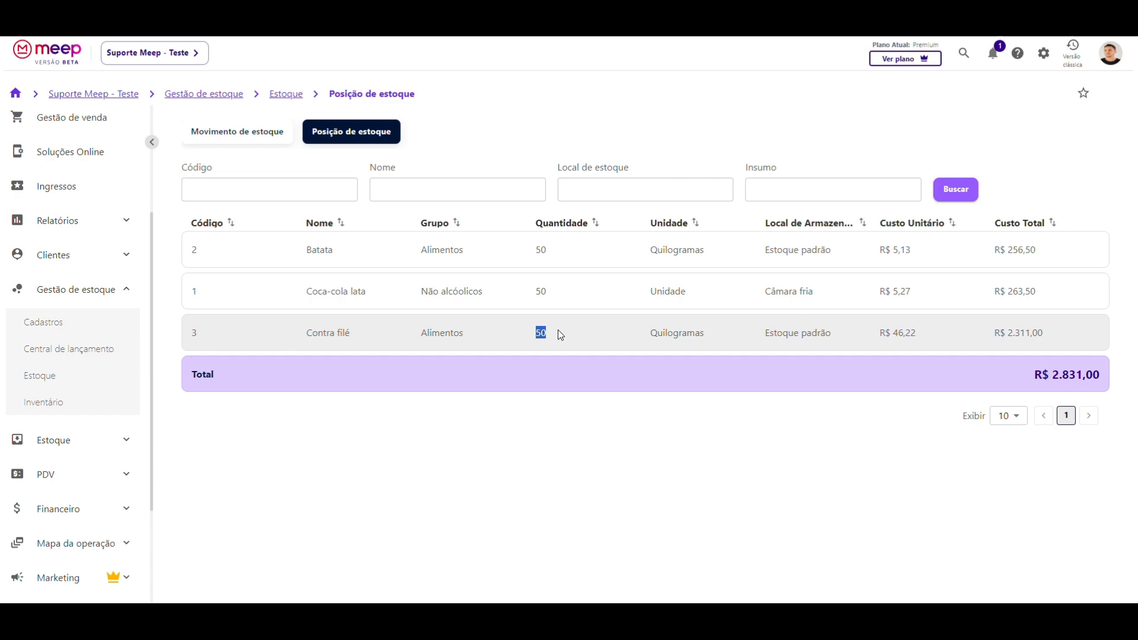
pyautogui.moveTo(650, 251); pyautogui.dragTo(668, 287)
pyautogui.doubleClick(669, 291)
pyautogui.doubleClick(676, 332)
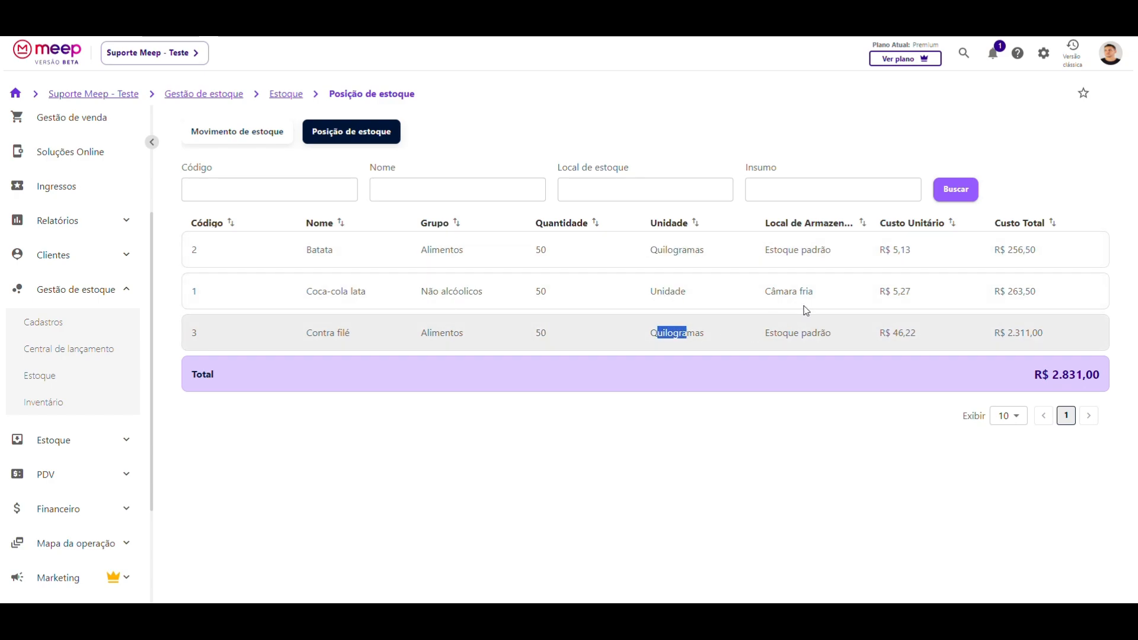
pyautogui.click(885, 246)
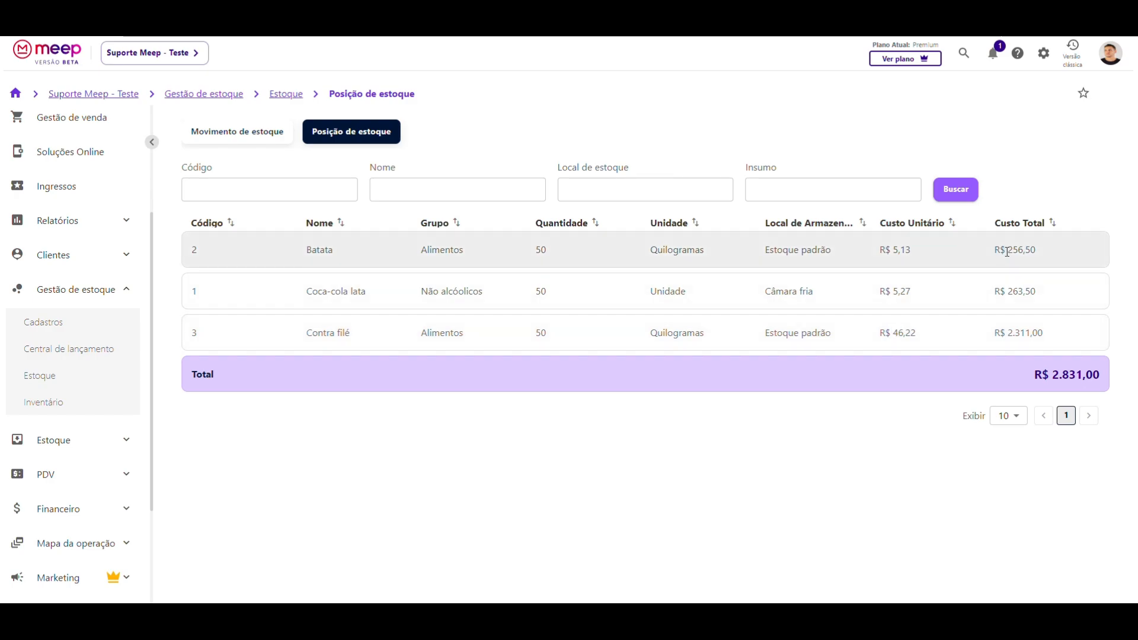
pyautogui.moveTo(1006, 251); pyautogui.dragTo(1025, 256)
pyautogui.click(697, 318)
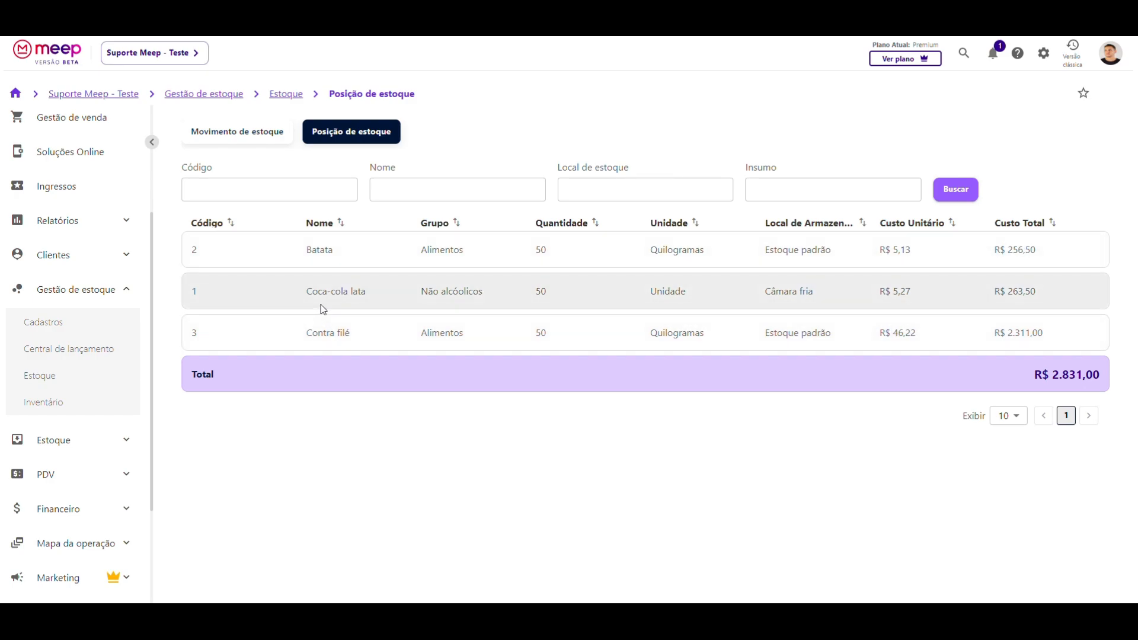
# - Confirm Coca-cola lata is stored in the Câmara fria location
pyautogui.moveTo(307, 291); pyautogui.dragTo(370, 290)
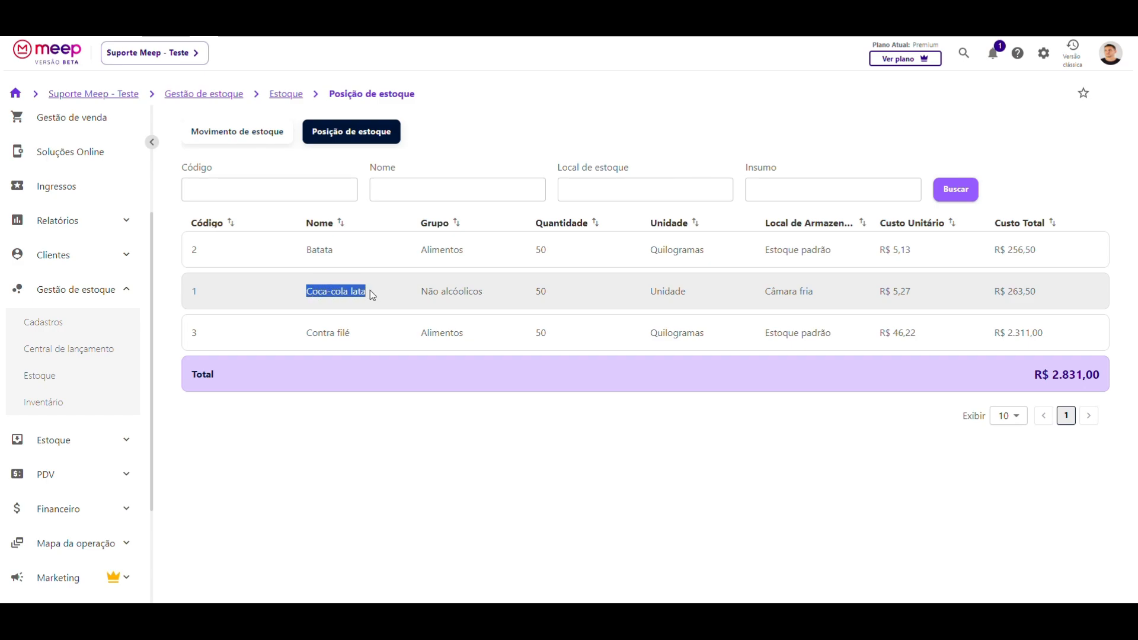
pyautogui.click(370, 290)
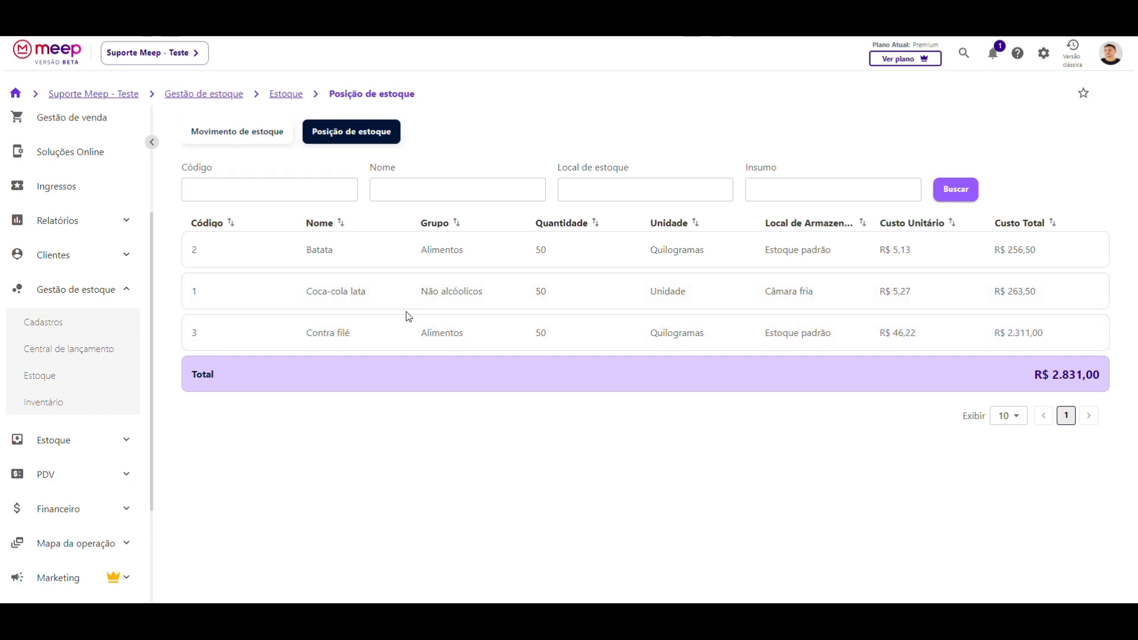
pyautogui.moveTo(300, 292); pyautogui.dragTo(391, 298)
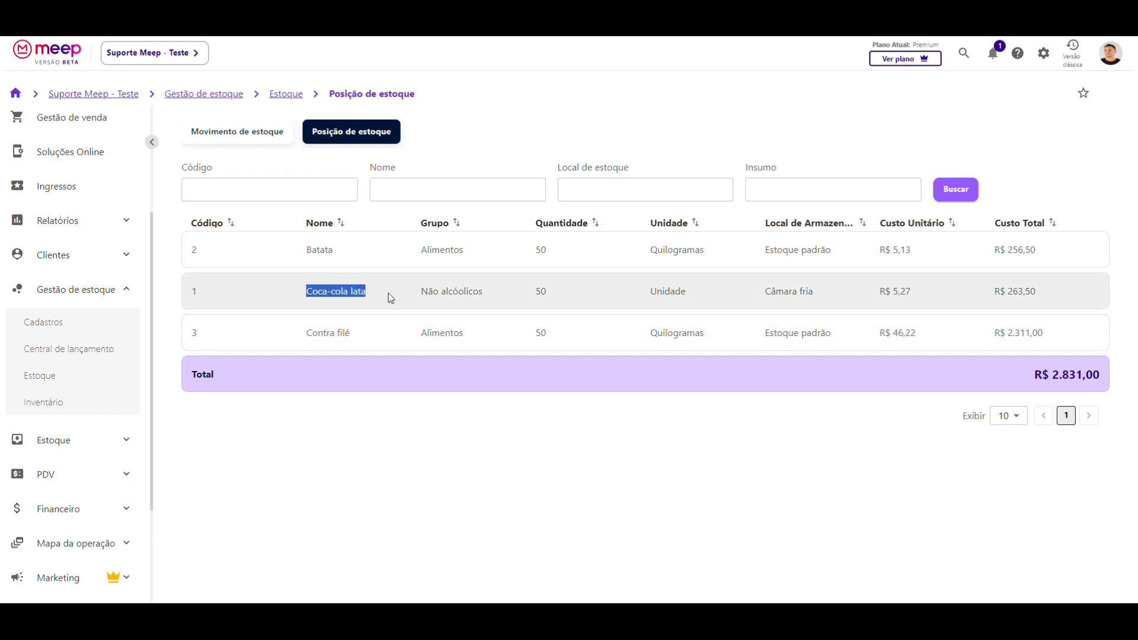
pyautogui.moveTo(764, 295); pyautogui.dragTo(816, 299)
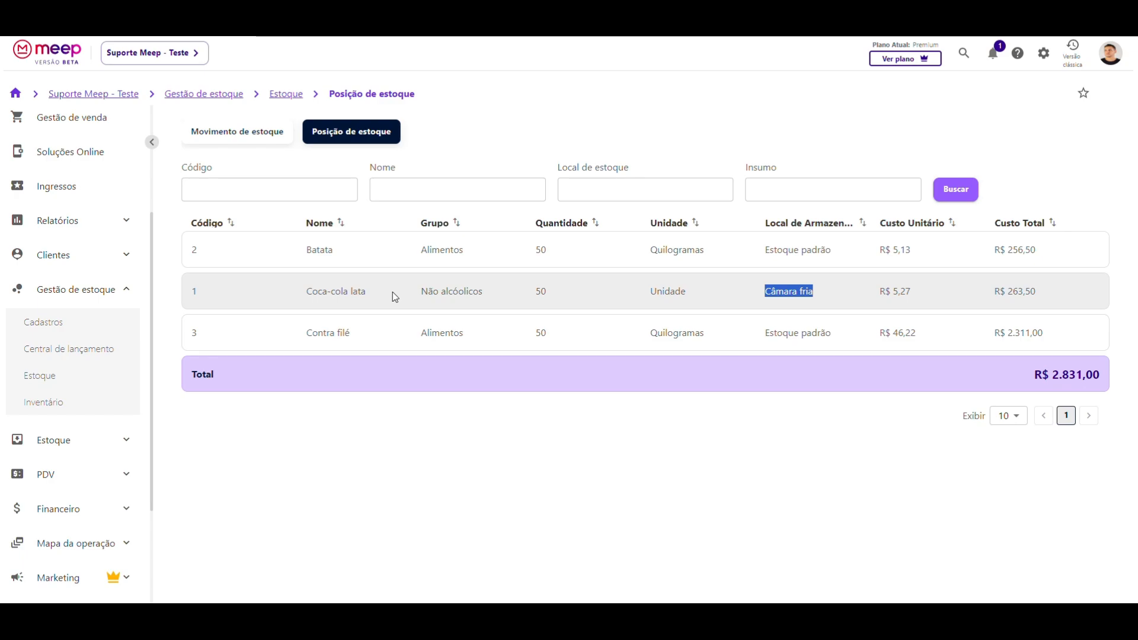
pyautogui.click(426, 300)
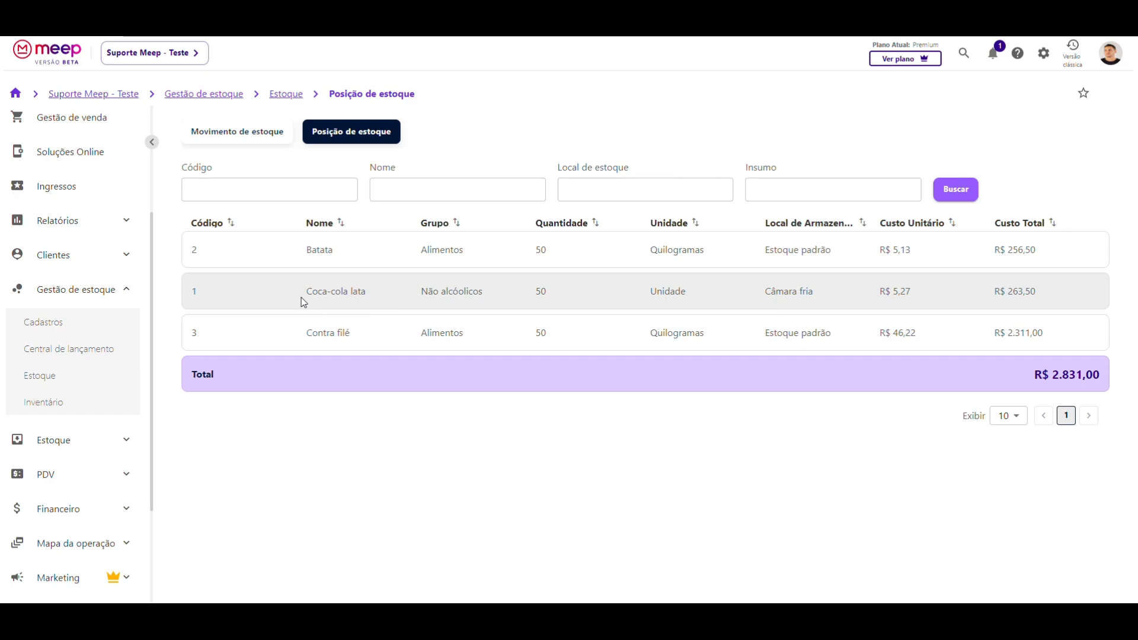
pyautogui.moveTo(304, 293); pyautogui.dragTo(365, 291)
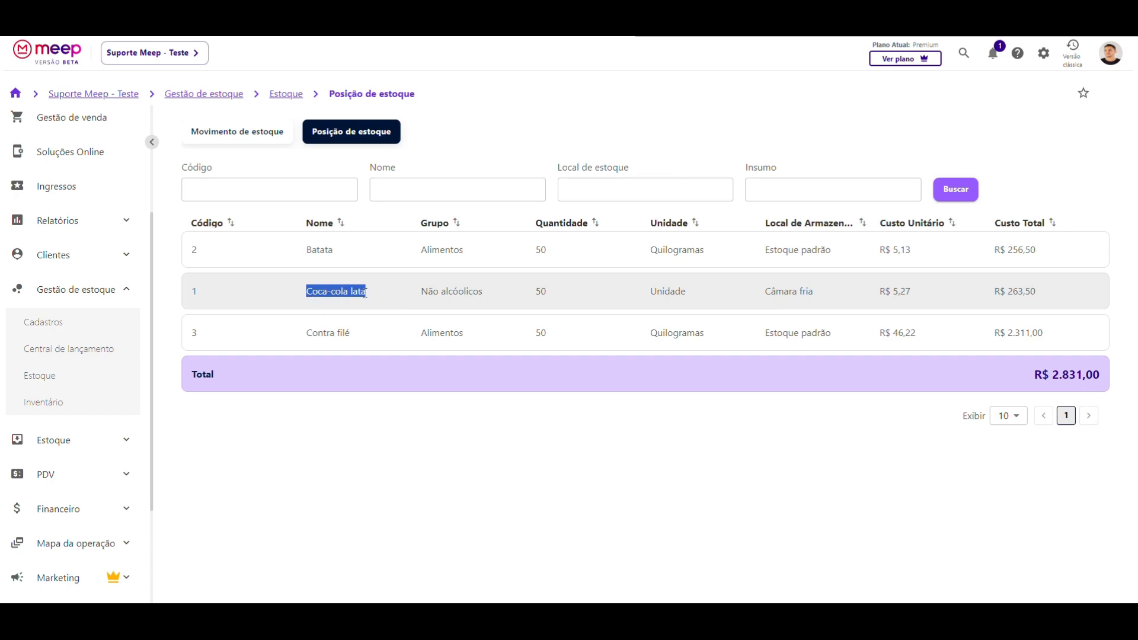
pyautogui.click(366, 293)
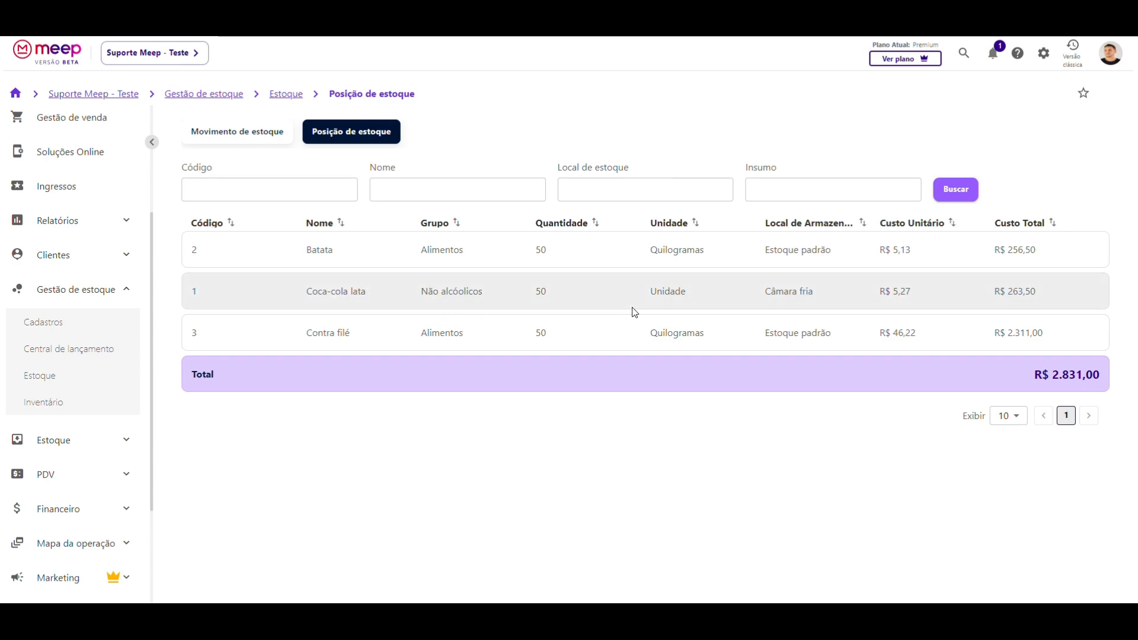
pyautogui.moveTo(760, 299); pyautogui.dragTo(819, 299)
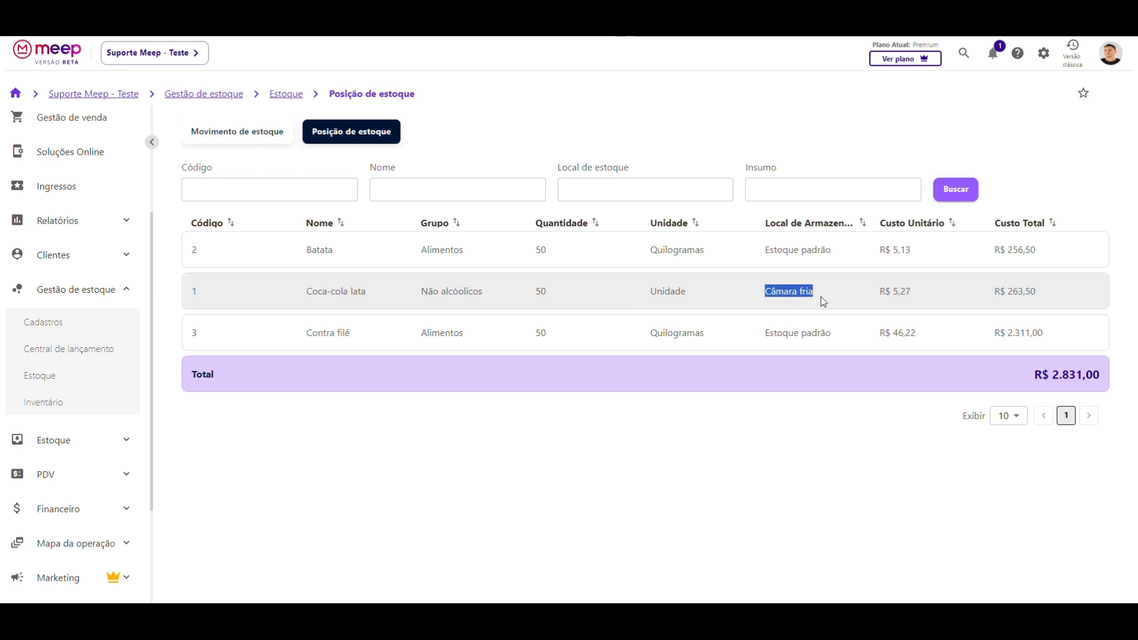
pyautogui.click(778, 305)
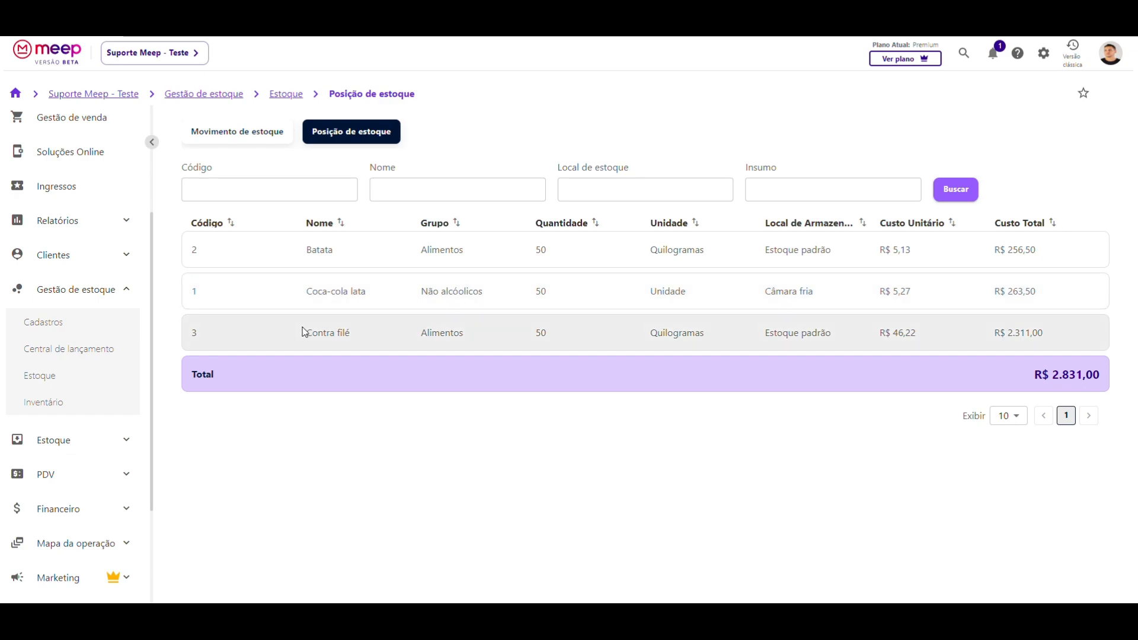
pyautogui.moveTo(309, 291); pyautogui.dragTo(368, 291)
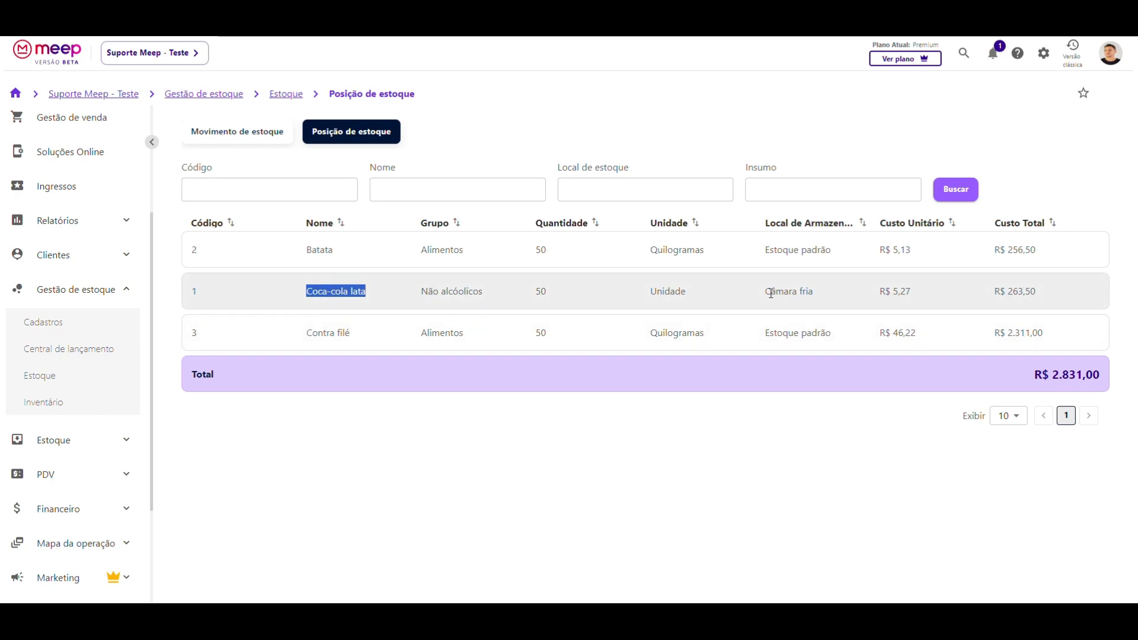
pyautogui.moveTo(765, 292); pyautogui.dragTo(815, 295)
pyautogui.click(807, 297)
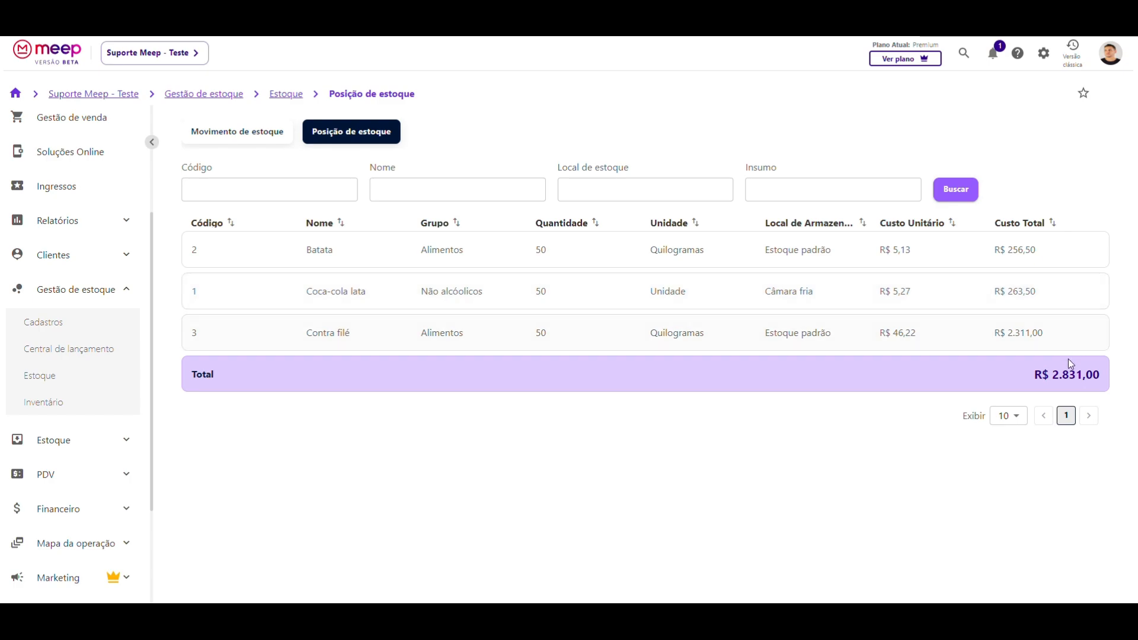
# - Check the overall stock total of R$ 2.831,00
pyautogui.moveTo(1031, 376); pyautogui.dragTo(1108, 378)
pyautogui.click(1097, 376)
pyautogui.moveTo(1029, 377); pyautogui.dragTo(1105, 379)
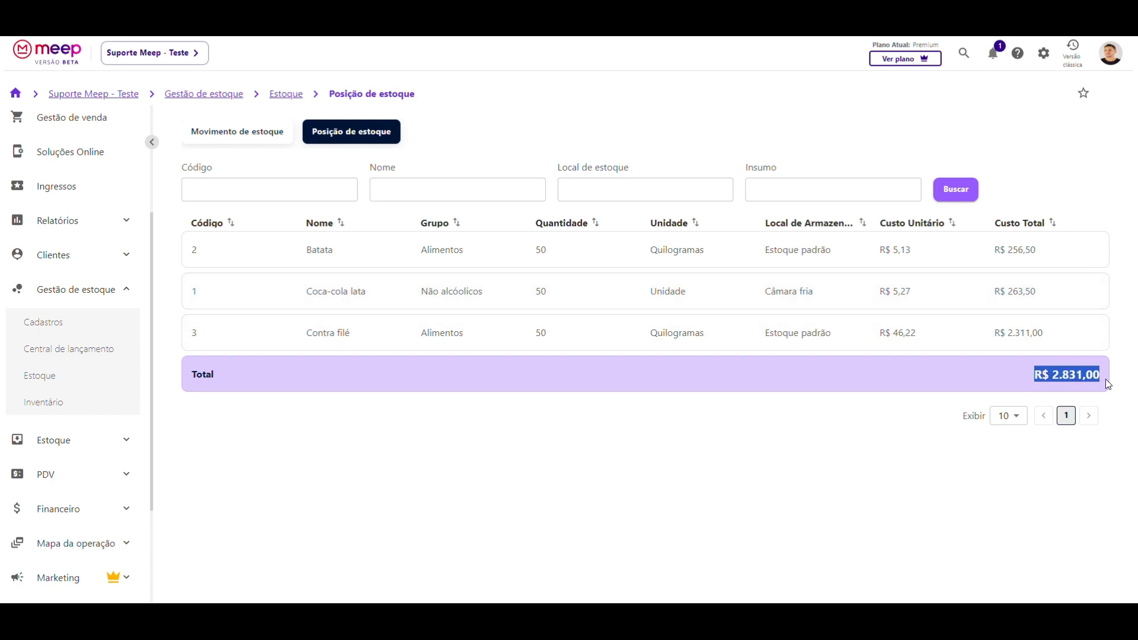
pyautogui.click(1022, 381)
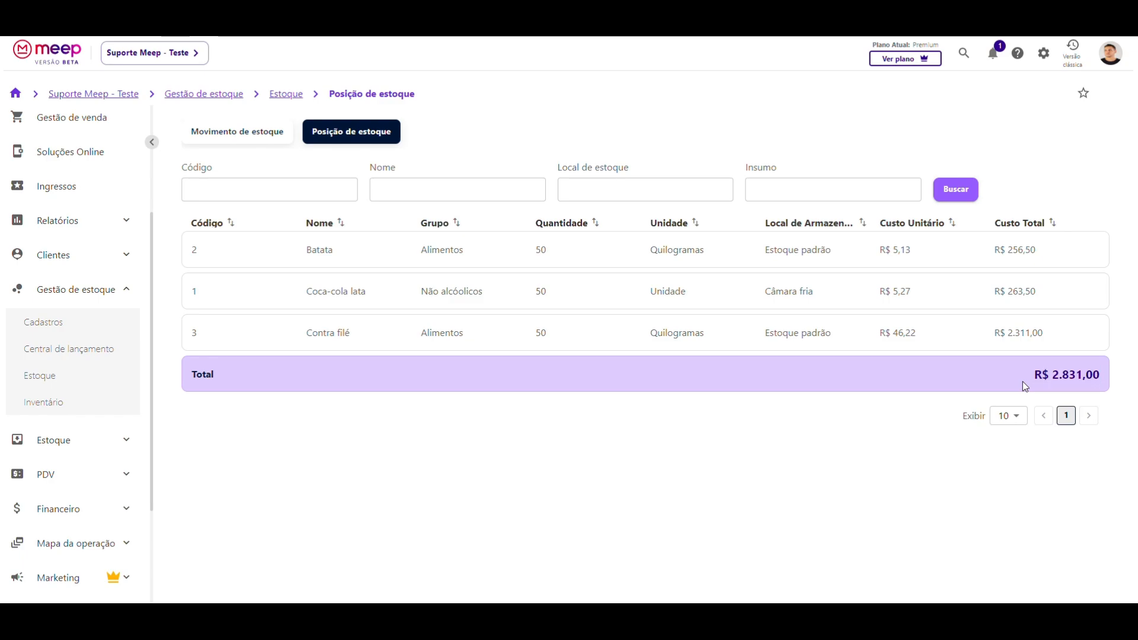